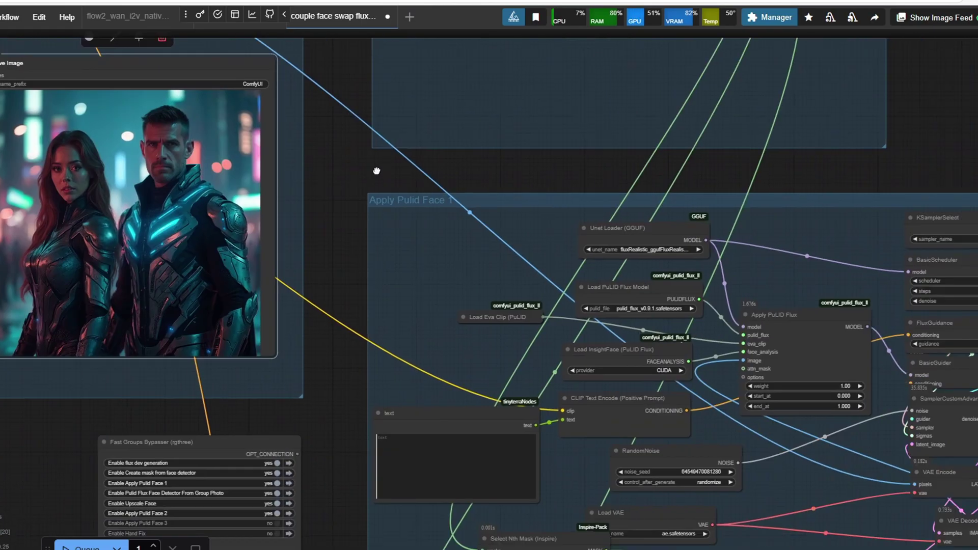
Examine the Face Swap Result Face 1 image of the couple in the couple face swap workflow
{"action": "left_click_drag", "start_coordinate": [774, 160], "coordinate": [391, 30]}
{"action": "scroll", "coordinate": [852, 405], "scroll_direction": "up", "scroll_amount": 11}
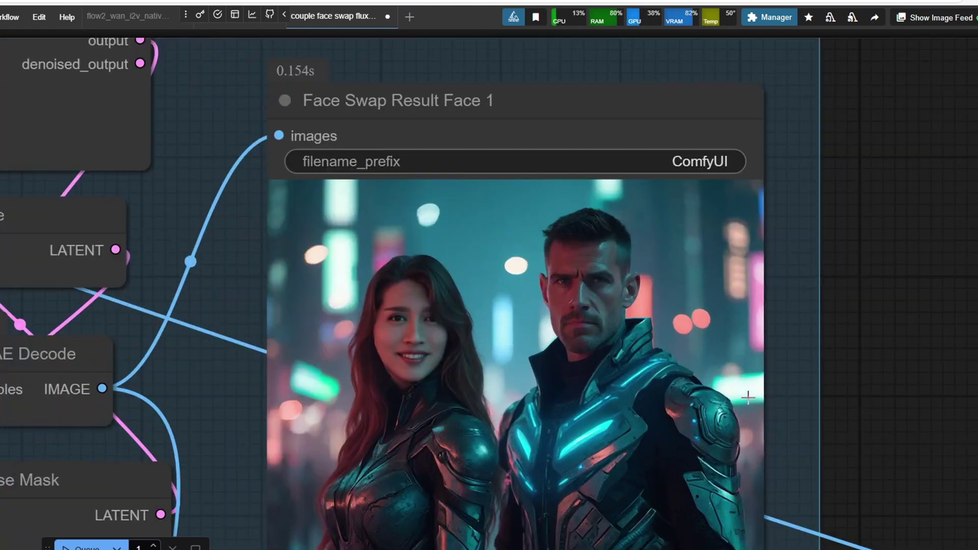
{"action": "left_click_drag", "start_coordinate": [899, 408], "coordinate": [793, 323]}
{"action": "scroll", "coordinate": [733, 326], "scroll_direction": "down", "scroll_amount": 2}
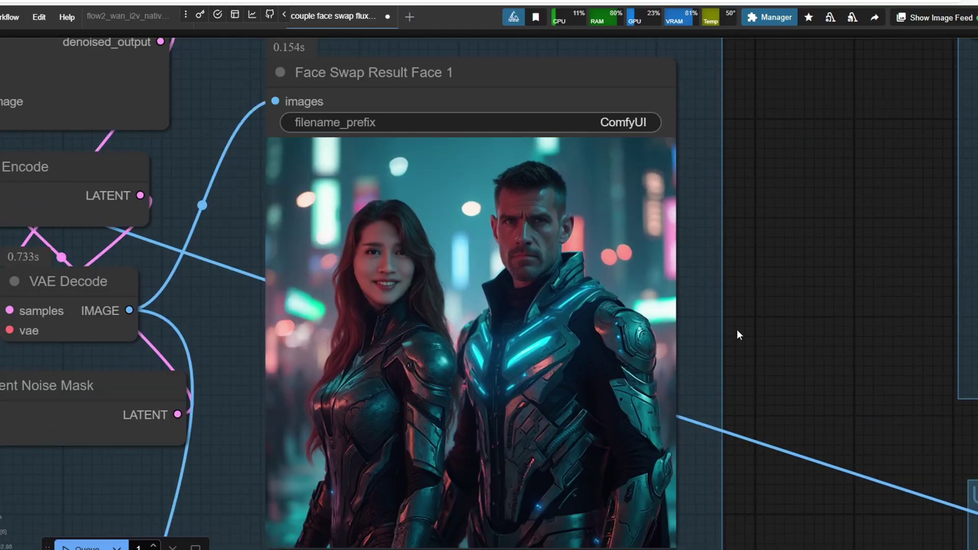
{"action": "scroll", "coordinate": [637, 371], "scroll_direction": "down", "scroll_amount": 5}
{"action": "left_click_drag", "start_coordinate": [698, 388], "coordinate": [690, 181]}
{"action": "scroll", "coordinate": [670, 309], "scroll_direction": "up", "scroll_amount": 6}
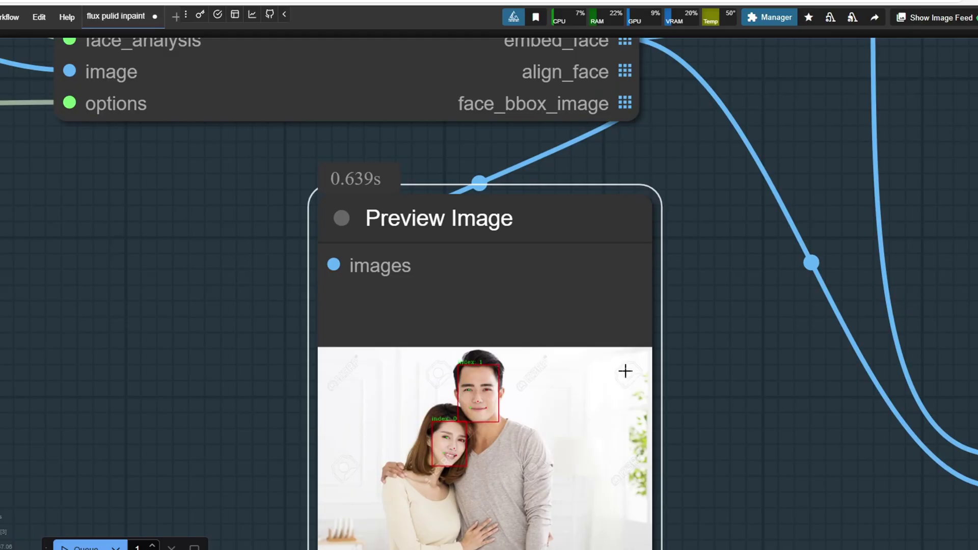
Delete the Preview Image node fed by the face_bbox_image output of the Pulid Flux Face Detector
{"action": "scroll", "coordinate": [624, 371], "scroll_direction": "down", "scroll_amount": 3}
{"action": "left_click_drag", "start_coordinate": [624, 371], "coordinate": [616, 378]}
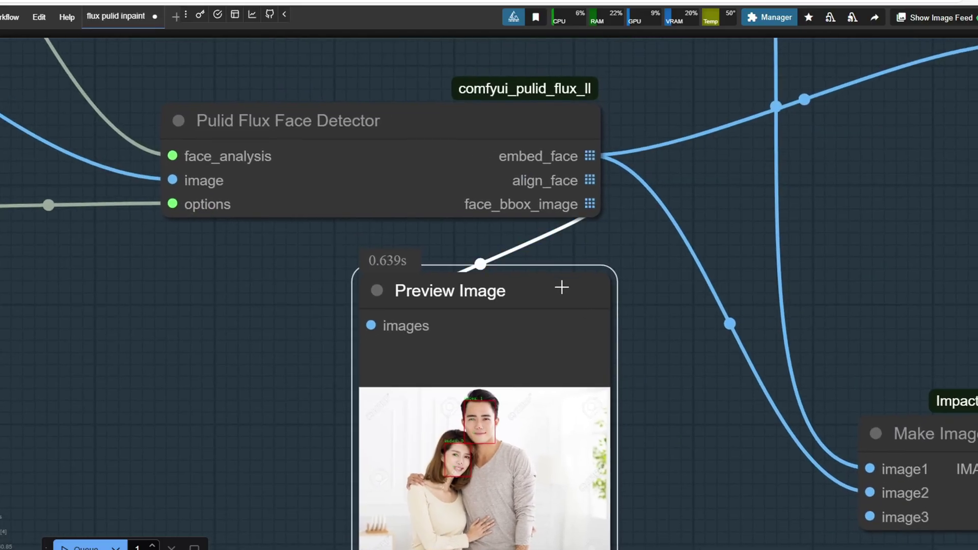
{"action": "key", "text": "Delete"}
Select the Make Image List node and examine how the embed_face outputs feed it and the two face previews
{"action": "scroll", "coordinate": [560, 286], "scroll_direction": "down", "scroll_amount": 5}
{"action": "left_click_drag", "start_coordinate": [559, 305], "coordinate": [416, 360]}
{"action": "scroll", "coordinate": [509, 347], "scroll_direction": "down", "scroll_amount": 1}
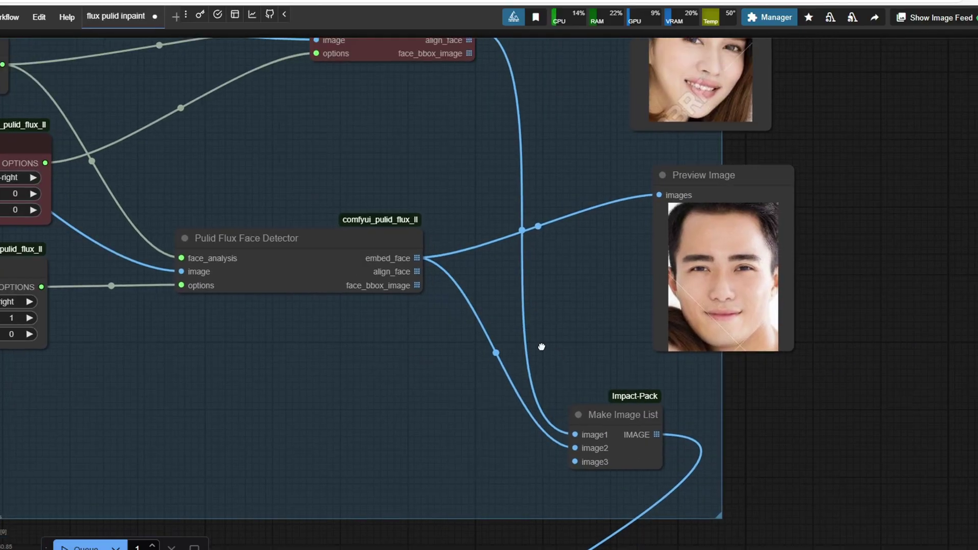
{"action": "left_click_drag", "start_coordinate": [542, 347], "coordinate": [473, 272]}
{"action": "left_click", "coordinate": [564, 348]}
{"action": "scroll", "coordinate": [576, 344], "scroll_direction": "down", "scroll_amount": 1}
{"action": "left_click_drag", "start_coordinate": [565, 250], "coordinate": [567, 348]}
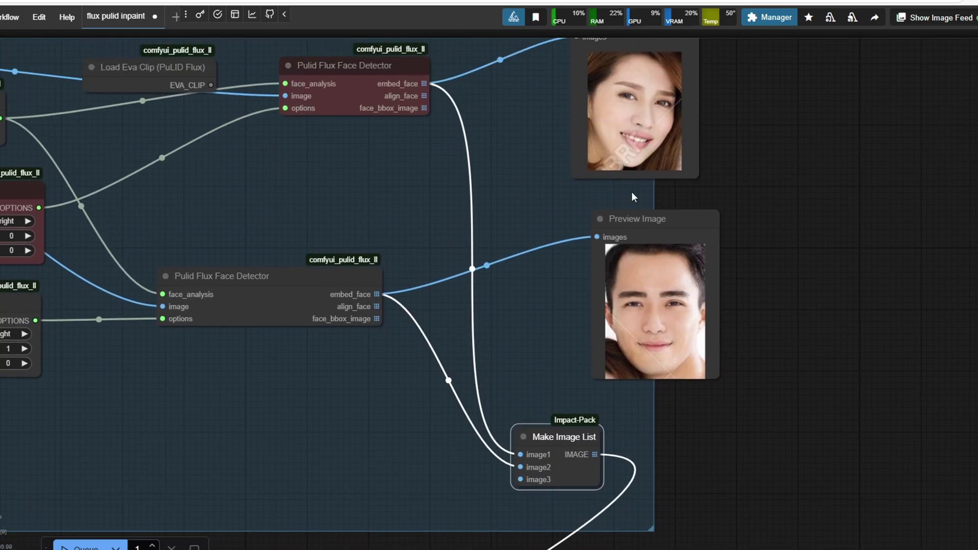
{"action": "scroll", "coordinate": [628, 203], "scroll_direction": "down", "scroll_amount": 2}
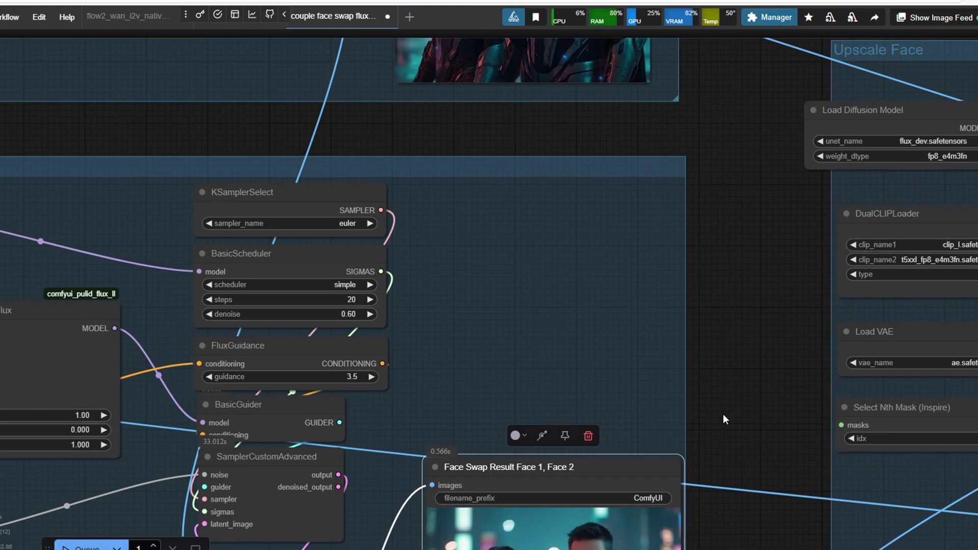
Page through the individual face masks in the Mask Preview node fed by the SAMDetector's batch_masks output
{"action": "left_click_drag", "start_coordinate": [722, 414], "coordinate": [689, 323]}
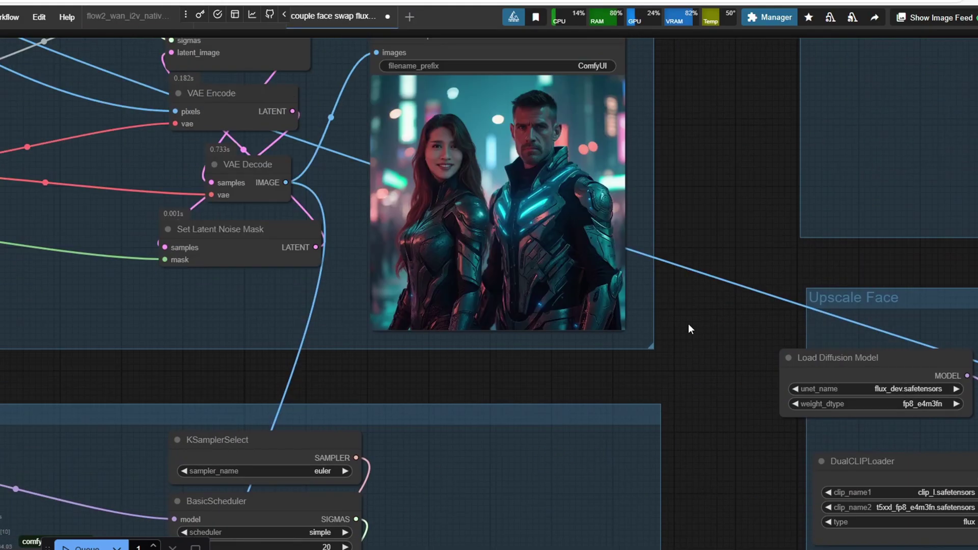
{"action": "scroll", "coordinate": [687, 255], "scroll_direction": "down", "scroll_amount": 3}
{"action": "left_click_drag", "start_coordinate": [686, 220], "coordinate": [685, 433]}
{"action": "left_click_drag", "start_coordinate": [685, 219], "coordinate": [683, 511]}
{"action": "left_click_drag", "start_coordinate": [527, 204], "coordinate": [728, 267]}
{"action": "scroll", "coordinate": [561, 316], "scroll_direction": "up", "scroll_amount": 8}
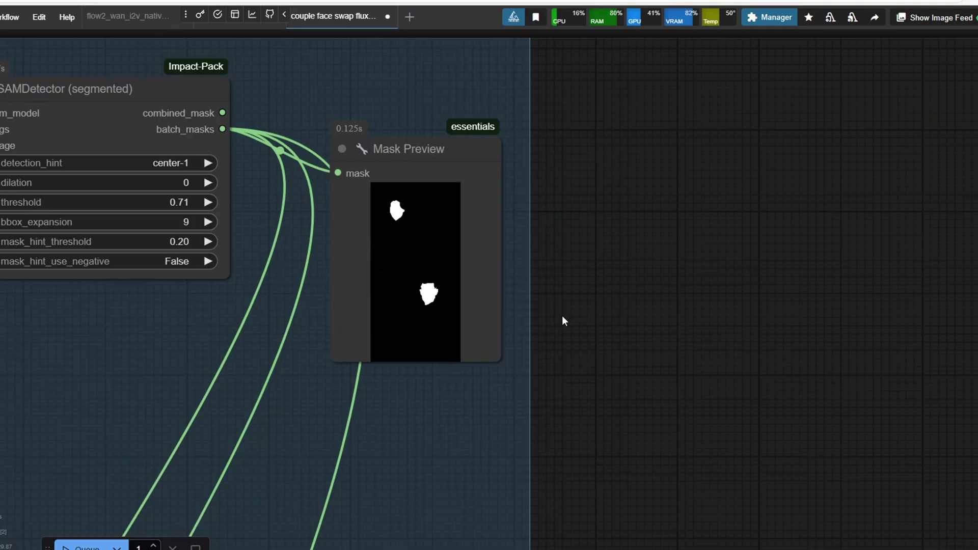
{"action": "left_click", "coordinate": [435, 308]}
{"action": "scroll", "coordinate": [438, 308], "scroll_direction": "up", "scroll_amount": 4}
{"action": "left_click", "coordinate": [491, 345]}
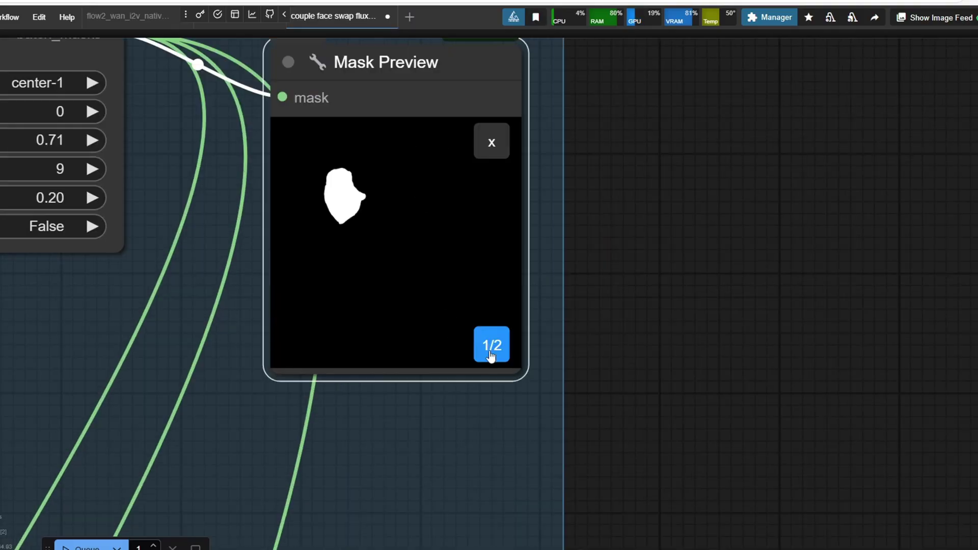
{"action": "left_click", "coordinate": [492, 345]}
{"action": "left_click_drag", "start_coordinate": [610, 304], "coordinate": [814, 386]}
{"action": "scroll", "coordinate": [815, 385], "scroll_direction": "down", "scroll_amount": 1}
{"action": "left_click_drag", "start_coordinate": [162, 400], "coordinate": [308, 429]}
{"action": "left_click", "coordinate": [866, 449]}
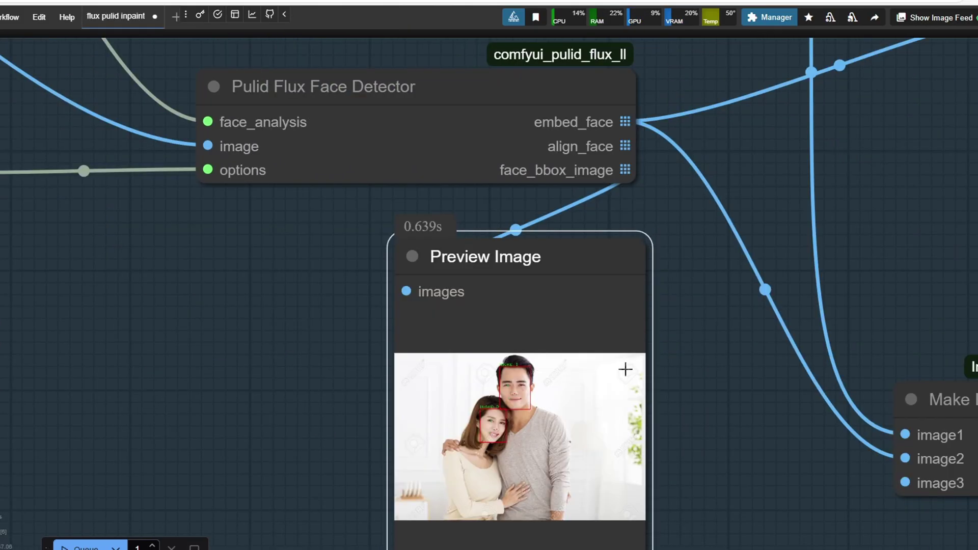
Remove the group-photo Preview Image node below the Pulid Flux Face Detector
{"action": "scroll", "coordinate": [657, 341], "scroll_direction": "up", "scroll_amount": 1}
{"action": "scroll", "coordinate": [658, 343], "scroll_direction": "down", "scroll_amount": 2}
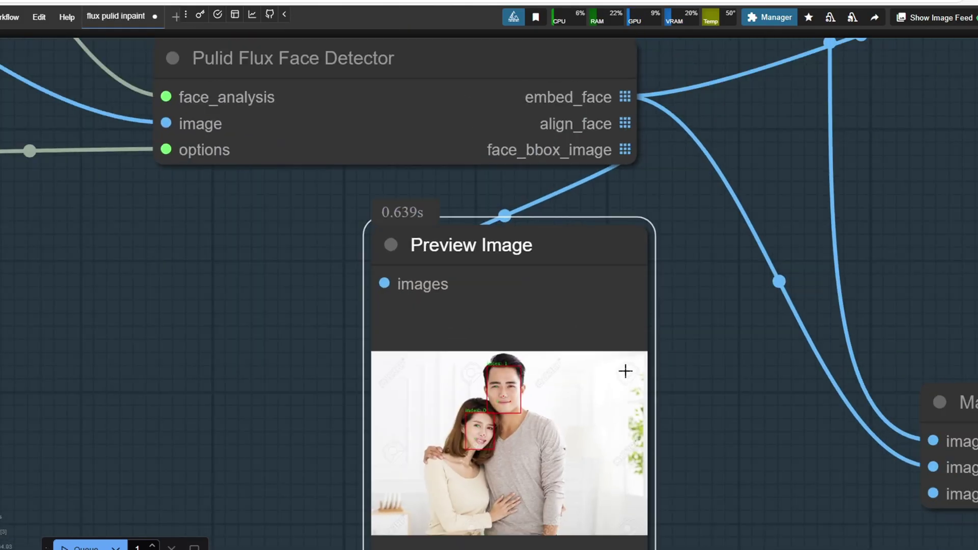
{"action": "left_click_drag", "start_coordinate": [657, 339], "coordinate": [622, 373]}
{"action": "left_click", "coordinate": [562, 287]}
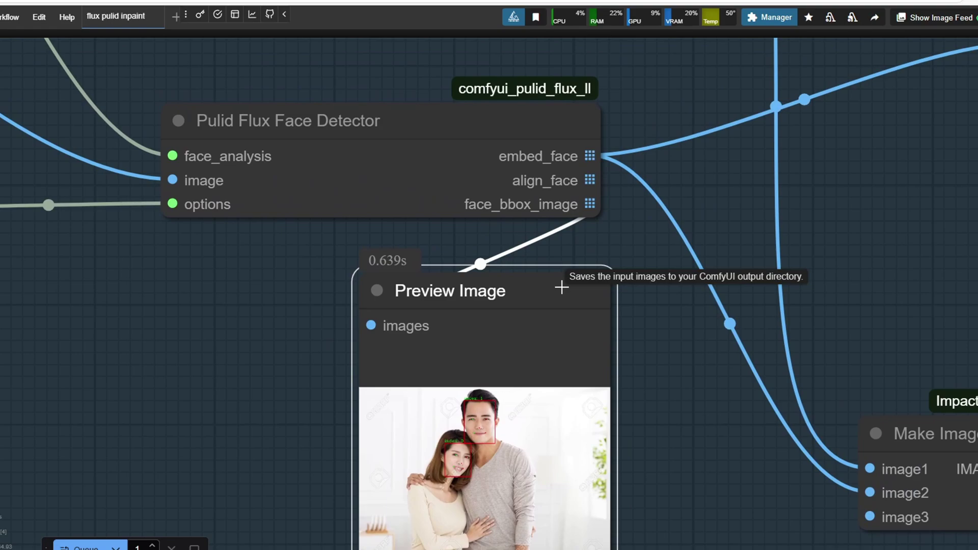
{"action": "key", "text": "Delete"}
Select the Make Image List node that combines the two cropped faces and examine its connections
{"action": "scroll", "coordinate": [562, 288], "scroll_direction": "down", "scroll_amount": 5}
{"action": "left_click_drag", "start_coordinate": [684, 310], "coordinate": [446, 272]}
{"action": "scroll", "coordinate": [461, 270], "scroll_direction": "down", "scroll_amount": 1}
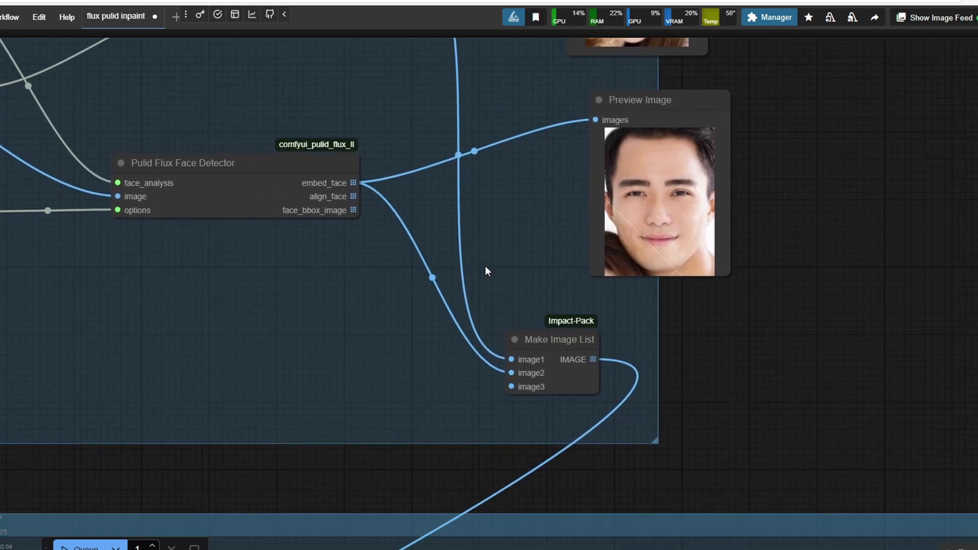
{"action": "left_click", "coordinate": [569, 338]}
{"action": "left_click_drag", "start_coordinate": [574, 341], "coordinate": [578, 440]}
{"action": "scroll", "coordinate": [581, 442], "scroll_direction": "down", "scroll_amount": 1}
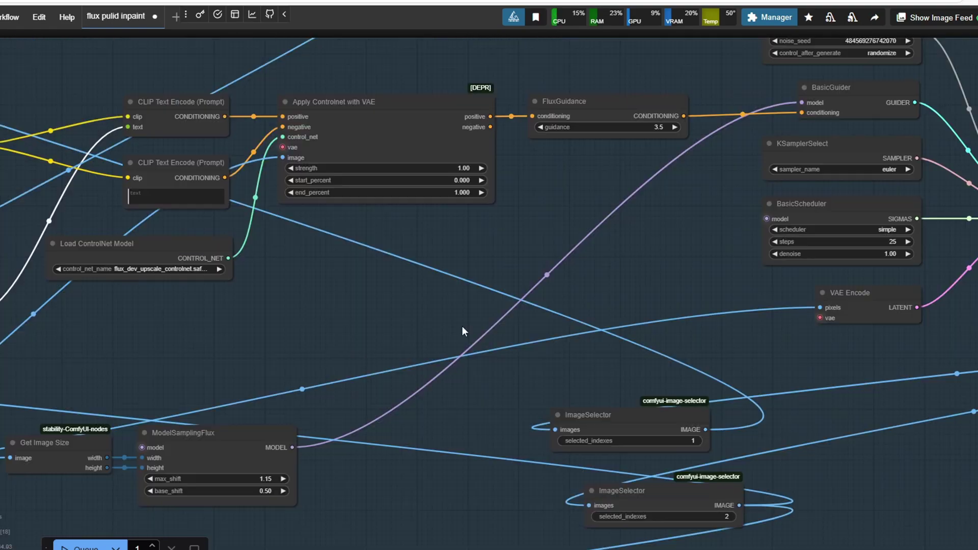
View the two processed faces one by one in the Preview Image node after VAE Decode
{"action": "left_click_drag", "start_coordinate": [648, 324], "coordinate": [249, 354]}
{"action": "left_click_drag", "start_coordinate": [784, 375], "coordinate": [283, 409]}
{"action": "scroll", "coordinate": [664, 377], "scroll_direction": "up", "scroll_amount": 5}
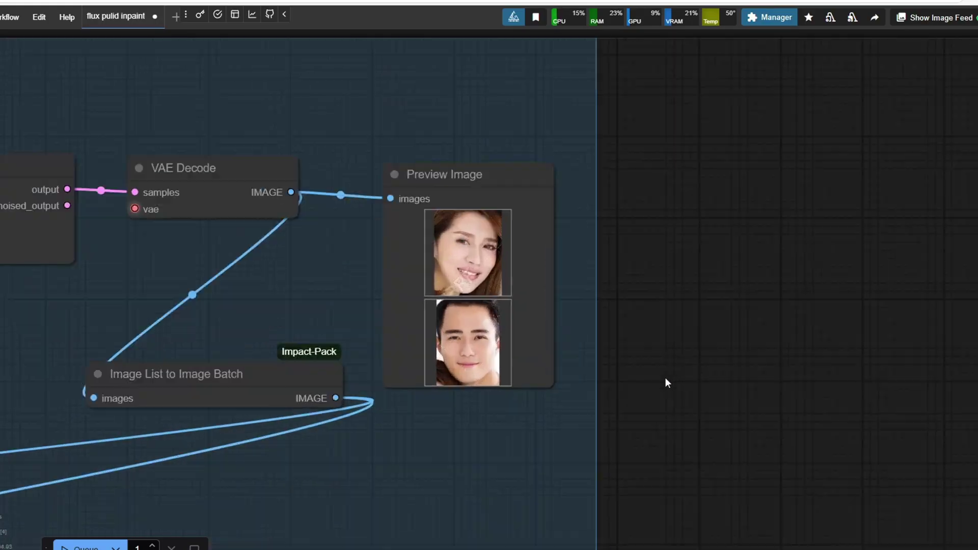
{"action": "scroll", "coordinate": [619, 347], "scroll_direction": "up", "scroll_amount": 3}
{"action": "left_click", "coordinate": [400, 208]}
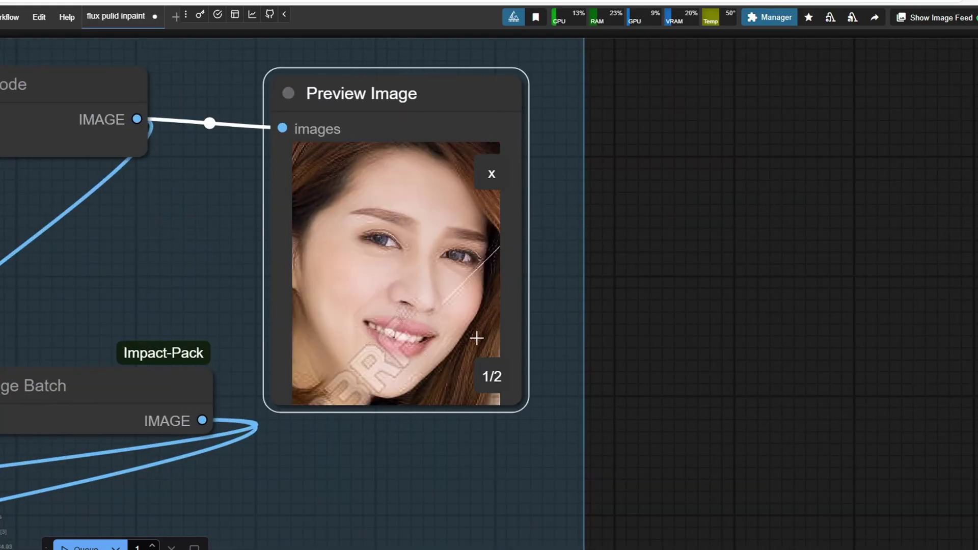
{"action": "left_click", "coordinate": [492, 376]}
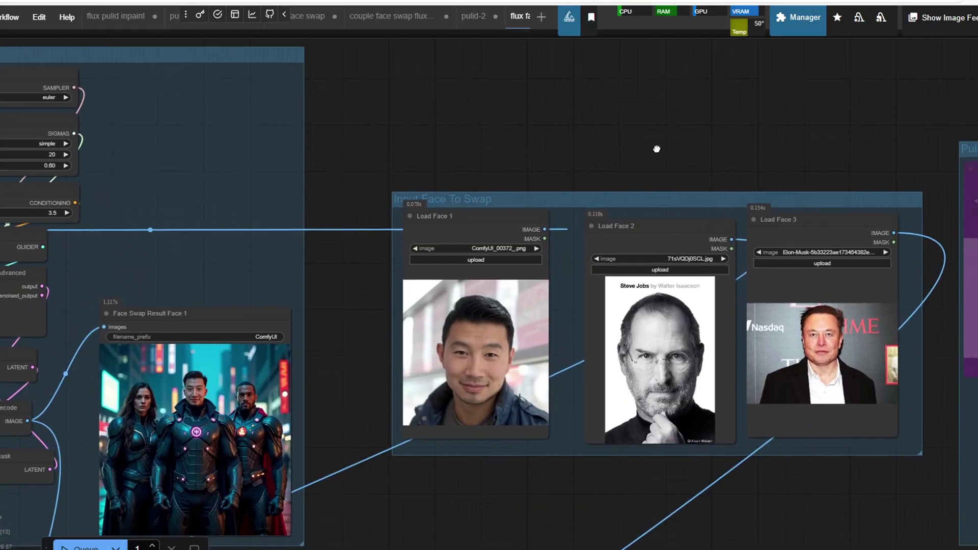
Inspect the source portraits in the Load Face 1, Load Face 2 and Load Face 3 nodes
{"action": "scroll", "coordinate": [655, 148], "scroll_direction": "up", "scroll_amount": 3}
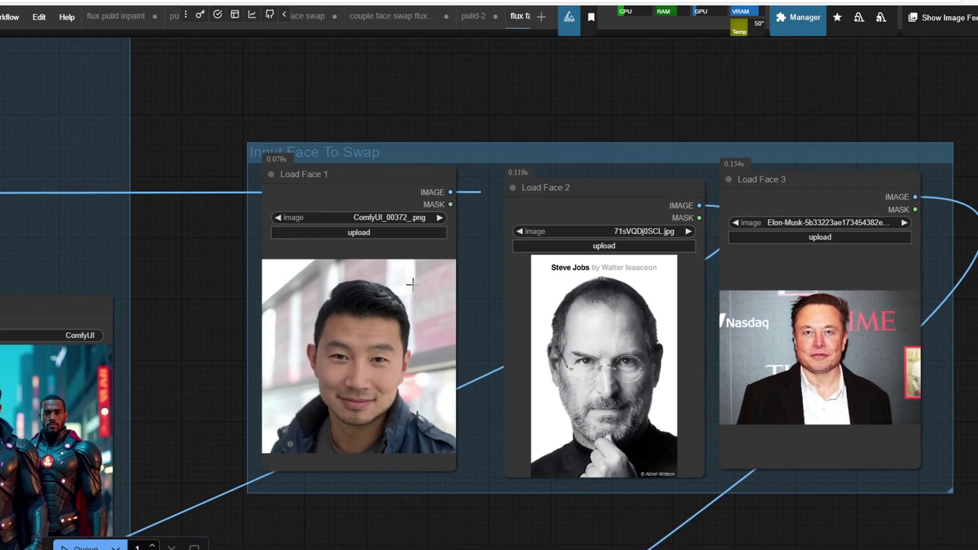
{"action": "left_click", "coordinate": [413, 285]}
{"action": "left_click", "coordinate": [584, 335]}
{"action": "left_click", "coordinate": [798, 350]}
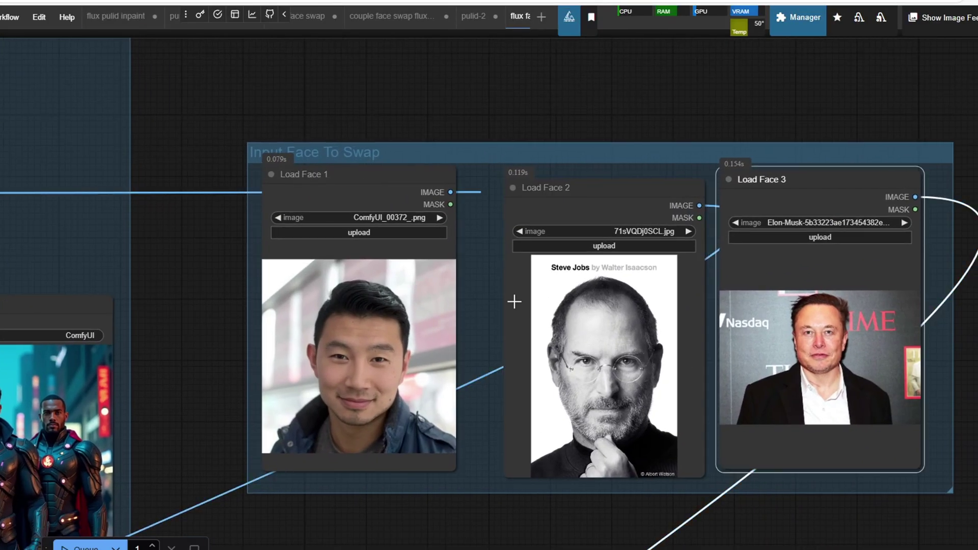
Examine the three-person face masks in the Mask Preview node of the Create mask from face detector group
{"action": "scroll", "coordinate": [514, 301], "scroll_direction": "down", "scroll_amount": 5}
{"action": "left_click_drag", "start_coordinate": [402, 173], "coordinate": [690, 368]}
{"action": "left_click_drag", "start_coordinate": [543, 258], "coordinate": [848, 469]}
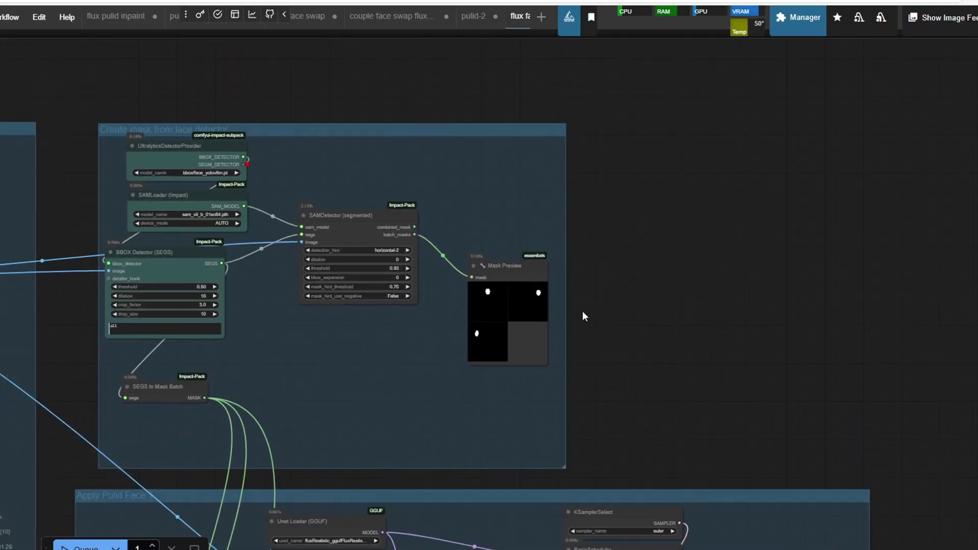
{"action": "left_click_drag", "start_coordinate": [583, 316], "coordinate": [884, 324]}
Examine the swapped faces of the three-hero image up close, starting at the Face Swap Result Face 1 node
{"action": "left_click_drag", "start_coordinate": [321, 409], "coordinate": [713, 210]}
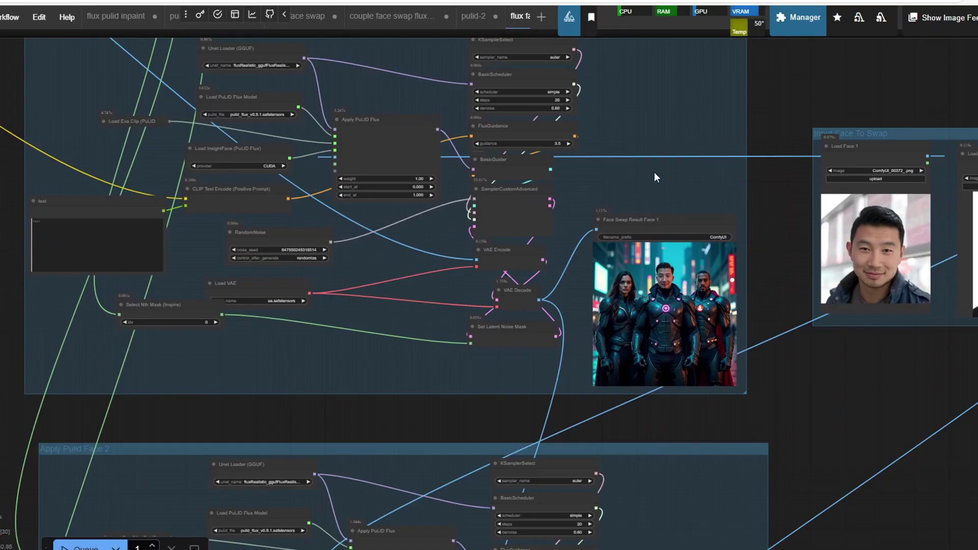
{"action": "left_click_drag", "start_coordinate": [636, 160], "coordinate": [632, 232]}
{"action": "scroll", "coordinate": [692, 289], "scroll_direction": "up", "scroll_amount": 2}
{"action": "mouse_move", "coordinate": [696, 287]}
{"action": "left_mouse_down"}
{"action": "mouse_move", "coordinate": [638, 221]}
{"action": "mouse_move", "coordinate": [694, 283]}
{"action": "left_mouse_up"}
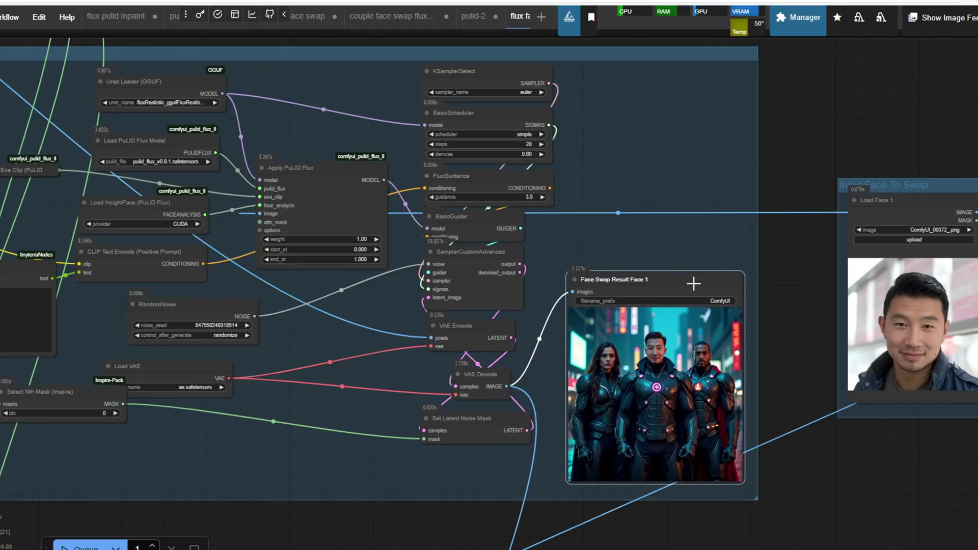
{"action": "scroll", "coordinate": [660, 262], "scroll_direction": "up", "scroll_amount": 8}
{"action": "scroll", "coordinate": [660, 271], "scroll_direction": "up", "scroll_amount": 5}
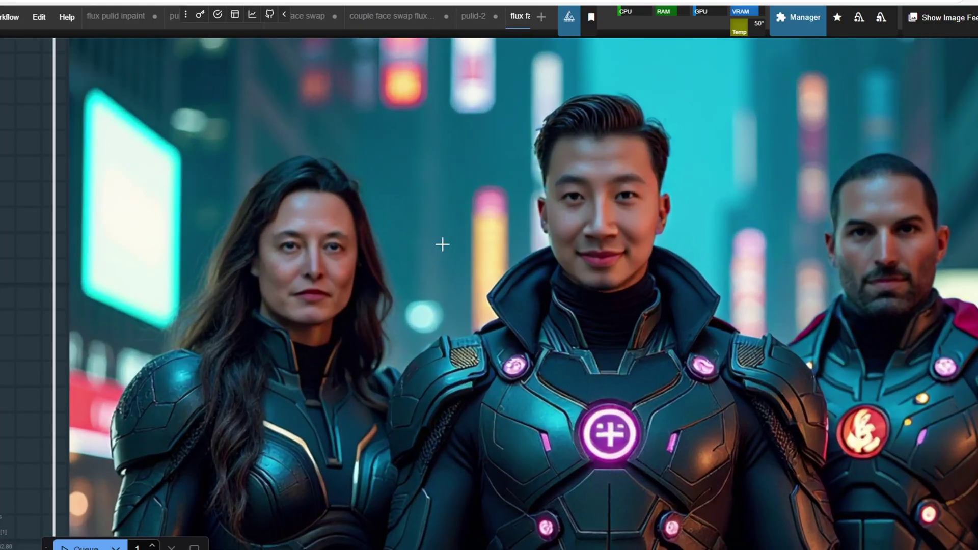
Move the Face Swap Result Face 1, Face 2 node slightly up and to the left within the workflow
{"action": "scroll", "coordinate": [442, 245], "scroll_direction": "down", "scroll_amount": 8}
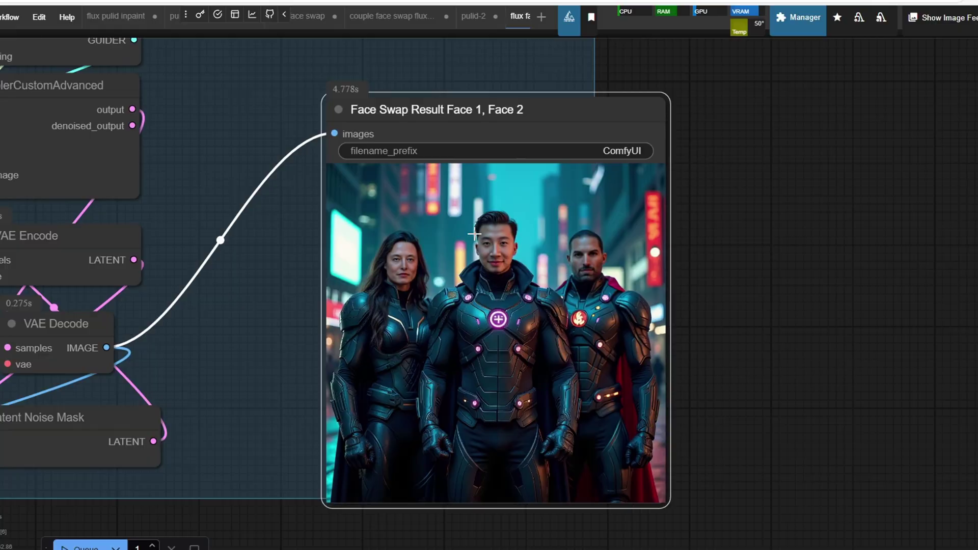
{"action": "left_click_drag", "start_coordinate": [491, 172], "coordinate": [458, 147]}
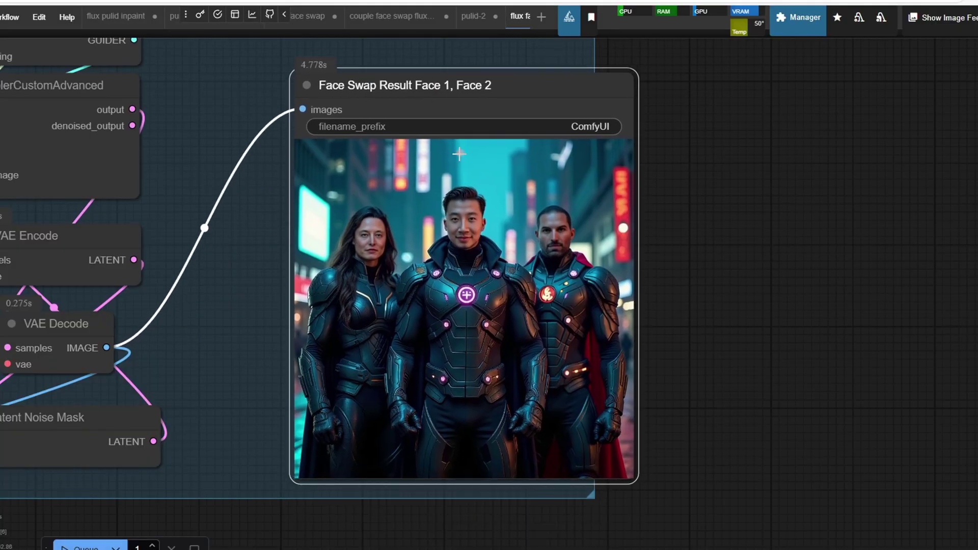
{"action": "scroll", "coordinate": [457, 184], "scroll_direction": "down", "scroll_amount": 3}
{"action": "left_click_drag", "start_coordinate": [590, 134], "coordinate": [598, 405]}
{"action": "scroll", "coordinate": [612, 251], "scroll_direction": "down", "scroll_amount": 2}
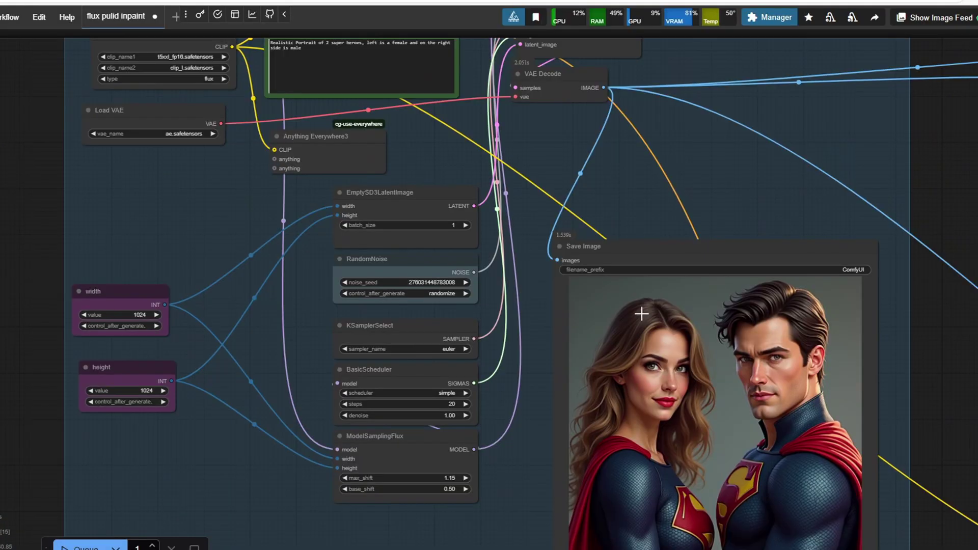
Highlight the whole two-superheroes prompt in the CLIP Text Encode (Positive Prompt) node
{"action": "left_click_drag", "start_coordinate": [415, 147], "coordinate": [621, 355]}
{"action": "scroll", "coordinate": [560, 353], "scroll_direction": "up", "scroll_amount": 4}
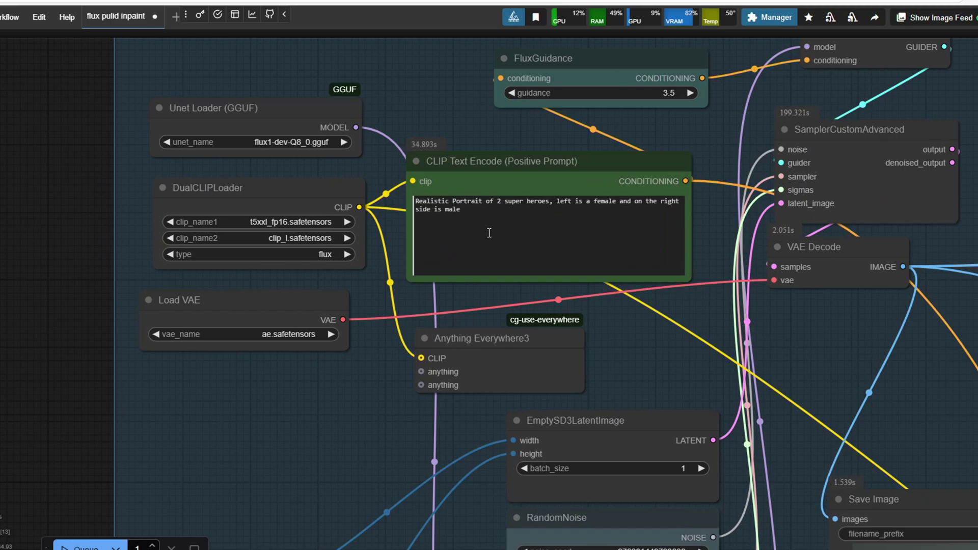
{"action": "left_click_drag", "start_coordinate": [464, 210], "coordinate": [415, 190]}
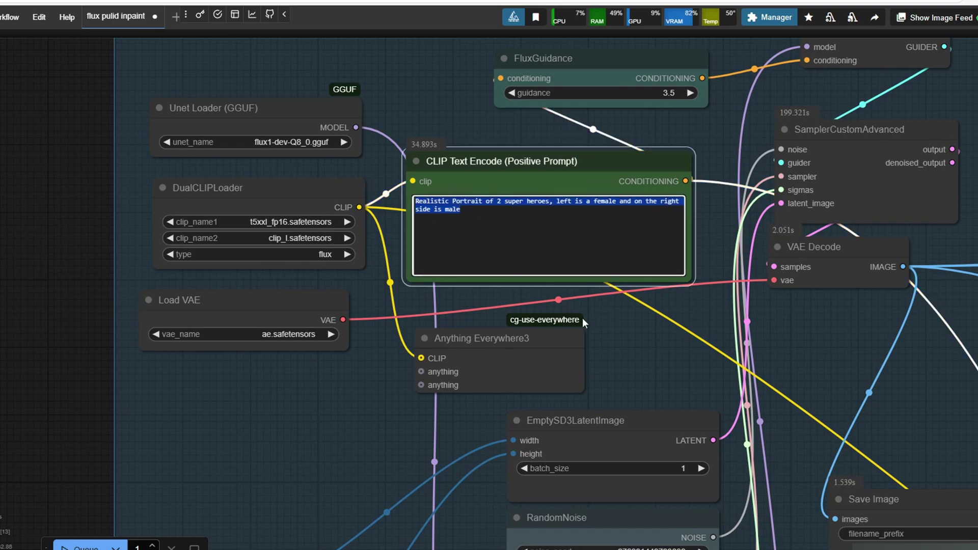
{"action": "scroll", "coordinate": [651, 358], "scroll_direction": "down", "scroll_amount": 1}
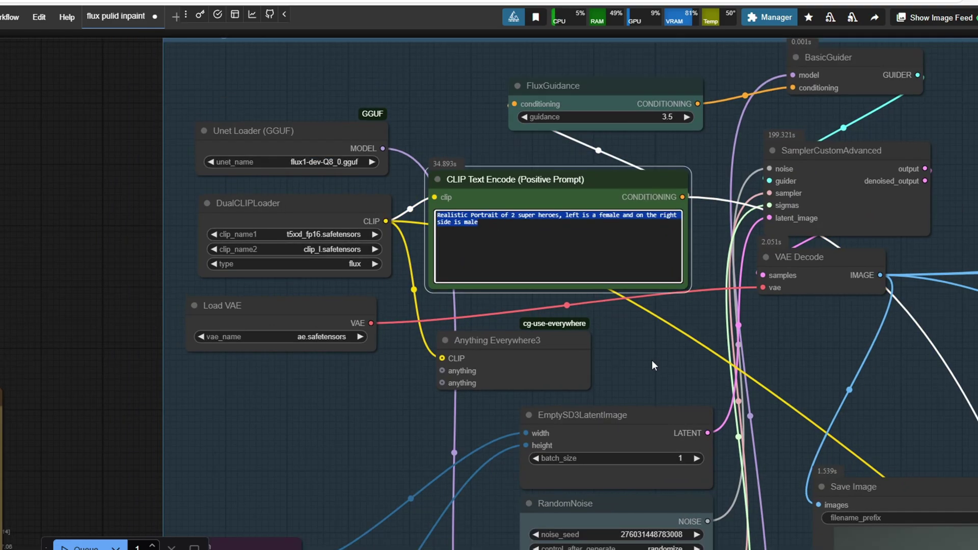
Examine the generated superhero couple in the Save Image node
{"action": "left_click_drag", "start_coordinate": [645, 305], "coordinate": [480, 183]}
{"action": "left_click_drag", "start_coordinate": [778, 325], "coordinate": [413, 56]}
{"action": "scroll", "coordinate": [682, 279], "scroll_direction": "down", "scroll_amount": 1}
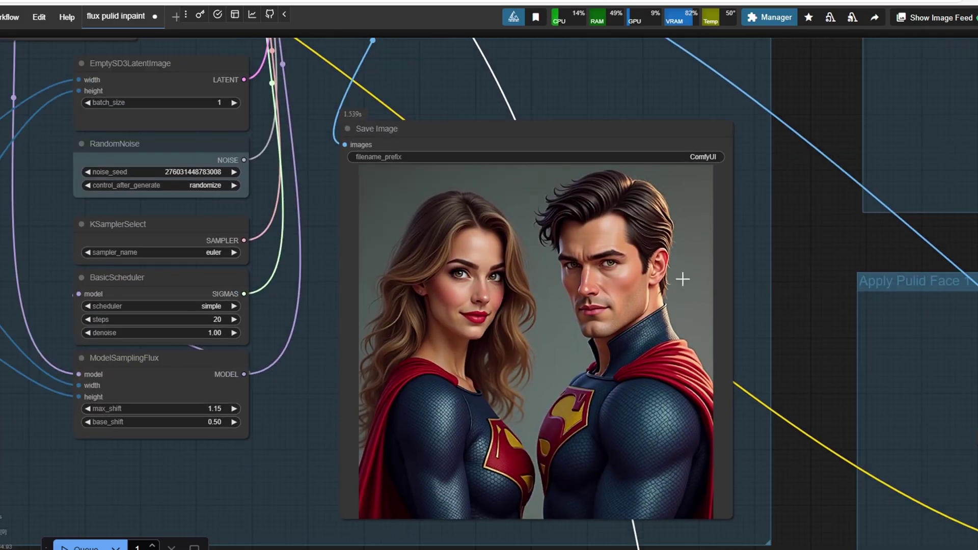
{"action": "scroll", "coordinate": [739, 324], "scroll_direction": "down", "scroll_amount": 2}
{"action": "left_click_drag", "start_coordinate": [793, 270], "coordinate": [557, 389]}
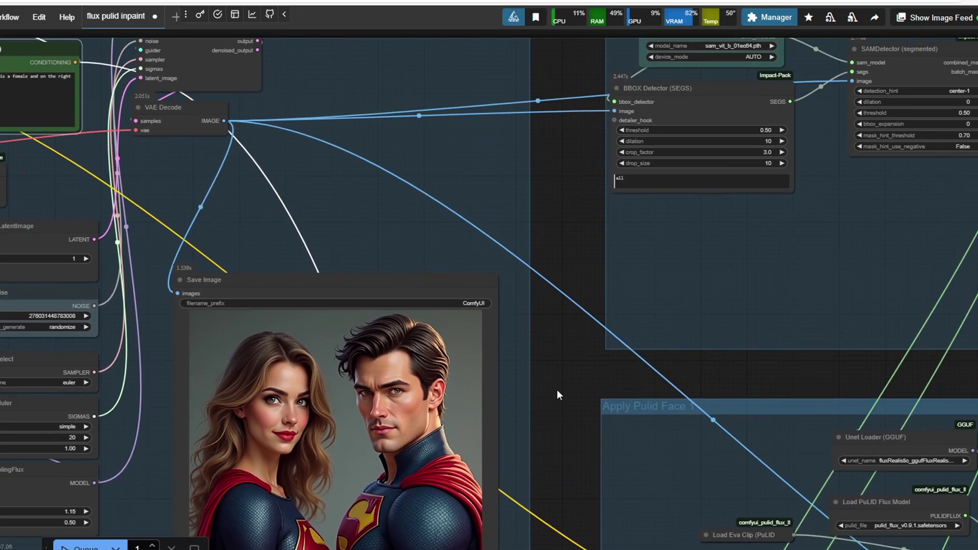
Inspect the UltralyticsDetectorProvider and SAMLoader (Impact) nodes in the Create mask from face detector group
{"action": "left_click_drag", "start_coordinate": [658, 295], "coordinate": [464, 413]}
{"action": "scroll", "coordinate": [464, 413], "scroll_direction": "up", "scroll_amount": 1}
{"action": "scroll", "coordinate": [464, 414], "scroll_direction": "down", "scroll_amount": 1}
{"action": "left_click_drag", "start_coordinate": [596, 347], "coordinate": [443, 430]}
{"action": "scroll", "coordinate": [487, 383], "scroll_direction": "up", "scroll_amount": 2}
{"action": "left_click_drag", "start_coordinate": [492, 359], "coordinate": [499, 322]}
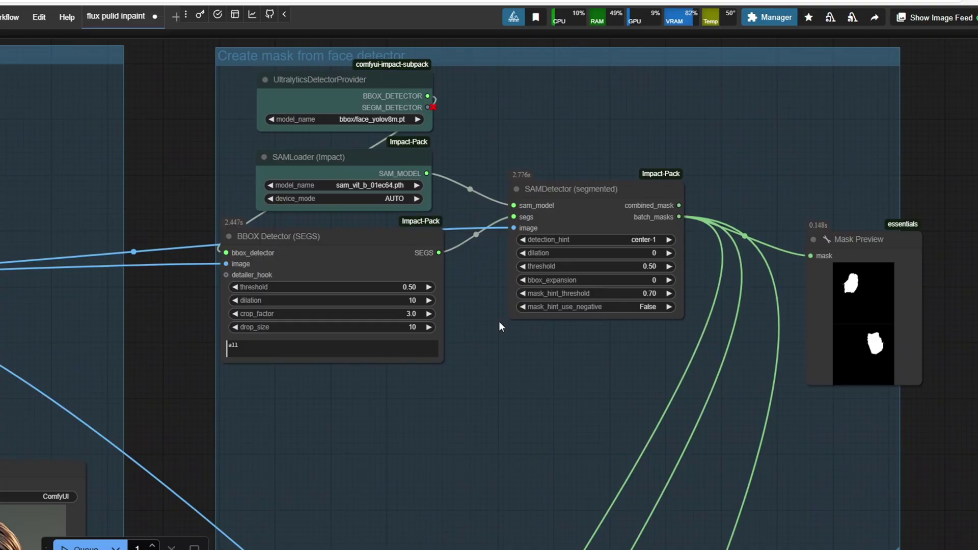
{"action": "left_click", "coordinate": [345, 102]}
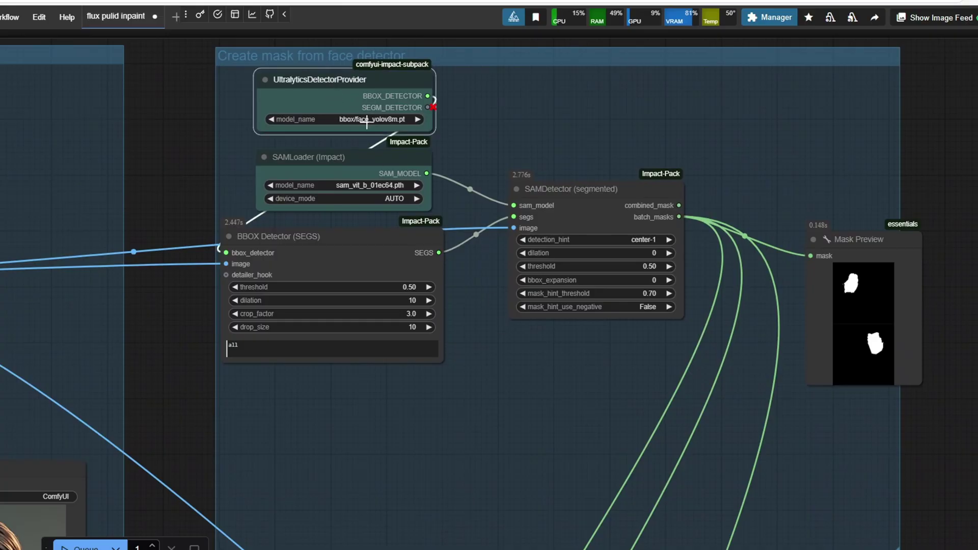
{"action": "left_click", "coordinate": [362, 169]}
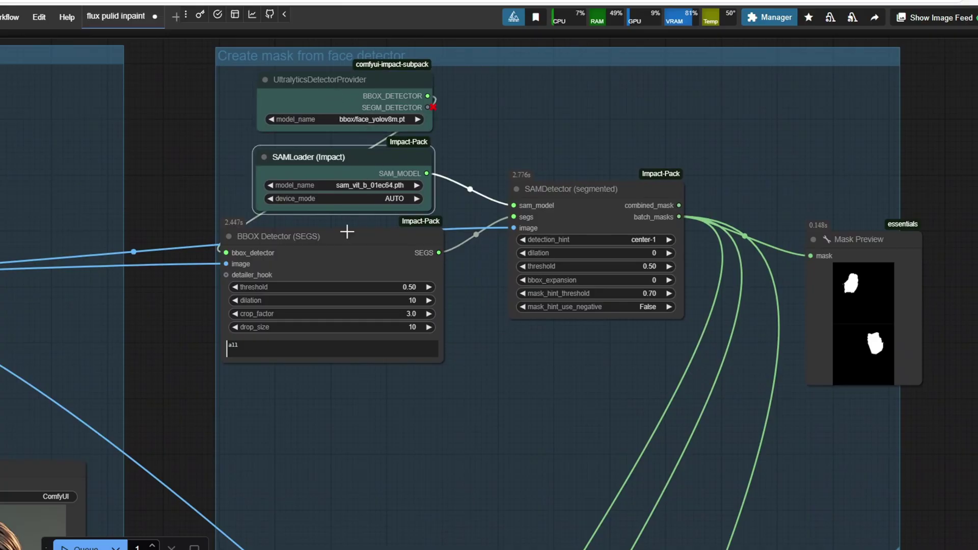
Enlarge the detected face masks in the Mask Preview node and flip through them one at a time, ending on the first mask
{"action": "left_click", "coordinate": [882, 242]}
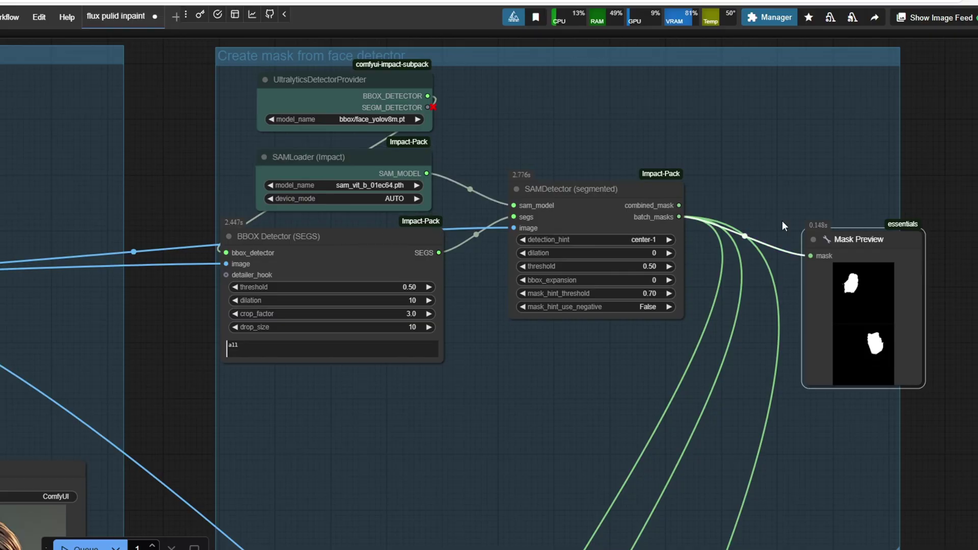
{"action": "left_click_drag", "start_coordinate": [784, 225], "coordinate": [637, 206]}
{"action": "scroll", "coordinate": [821, 262], "scroll_direction": "up", "scroll_amount": 2}
{"action": "left_click", "coordinate": [688, 270]}
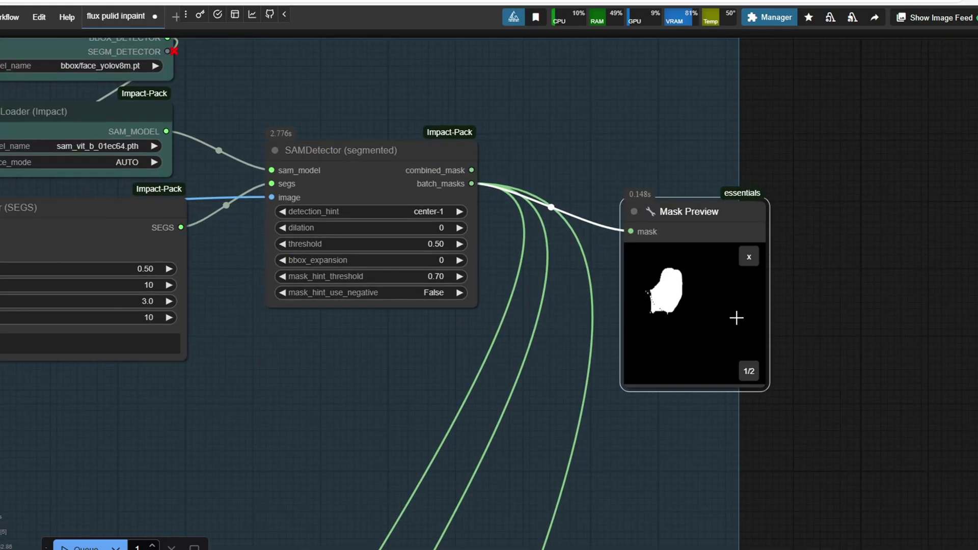
{"action": "left_click", "coordinate": [747, 372]}
{"action": "left_click", "coordinate": [747, 372]}
{"action": "left_click", "coordinate": [748, 372]}
{"action": "left_click", "coordinate": [748, 373]}
Place the Save Image node beside the Mask Preview node and show the second mask to compare it with the man's face
{"action": "scroll", "coordinate": [655, 264], "scroll_direction": "down", "scroll_amount": 4}
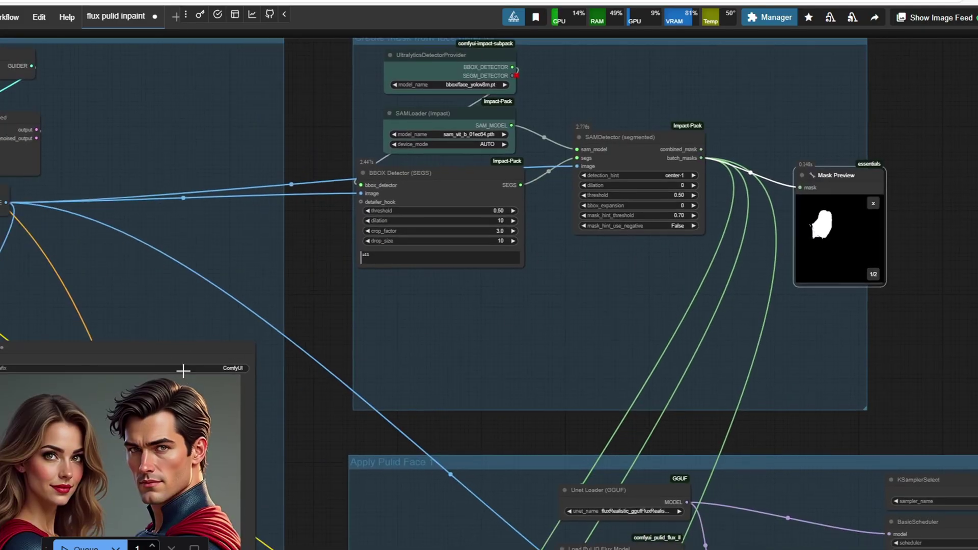
{"action": "left_click_drag", "start_coordinate": [234, 352], "coordinate": [757, 163]}
{"action": "scroll", "coordinate": [834, 285], "scroll_direction": "up", "scroll_amount": 3}
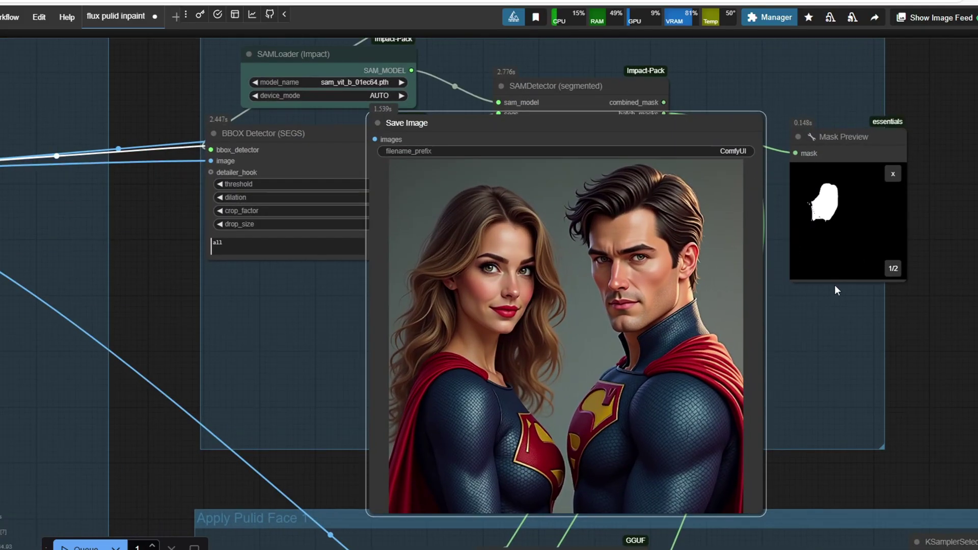
{"action": "left_click", "coordinate": [892, 268]}
Move the Save Image node back to its place below the VAE Decode node
{"action": "scroll", "coordinate": [542, 338], "scroll_direction": "down", "scroll_amount": 3}
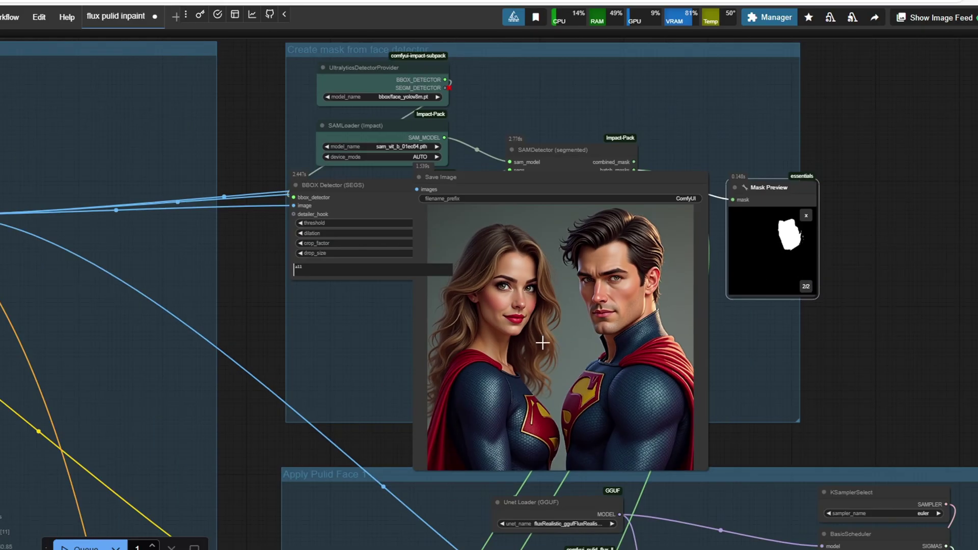
{"action": "left_click_drag", "start_coordinate": [541, 338], "coordinate": [822, 304]}
{"action": "left_click_drag", "start_coordinate": [770, 151], "coordinate": [244, 256]}
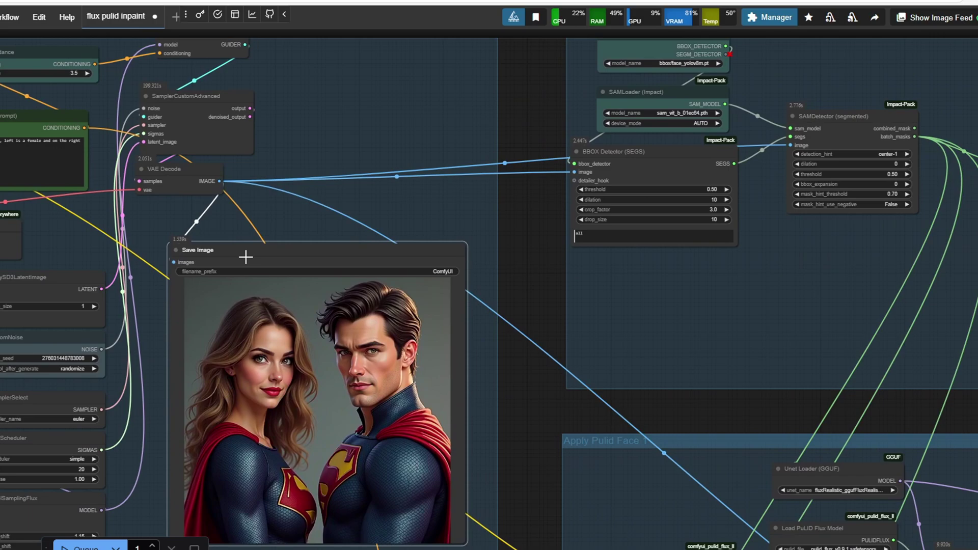
Trace the batch_masks connections from the SAMDetector (segmented) node to the Mask Preview node and down to the Apply Pulid Face 1 group
{"action": "scroll", "coordinate": [637, 322], "scroll_direction": "down", "scroll_amount": 1}
{"action": "left_click_drag", "start_coordinate": [637, 323], "coordinate": [280, 283]}
{"action": "scroll", "coordinate": [551, 366], "scroll_direction": "up", "scroll_amount": 2}
{"action": "scroll", "coordinate": [552, 366], "scroll_direction": "up", "scroll_amount": 1}
{"action": "left_click_drag", "start_coordinate": [552, 367], "coordinate": [581, 284]}
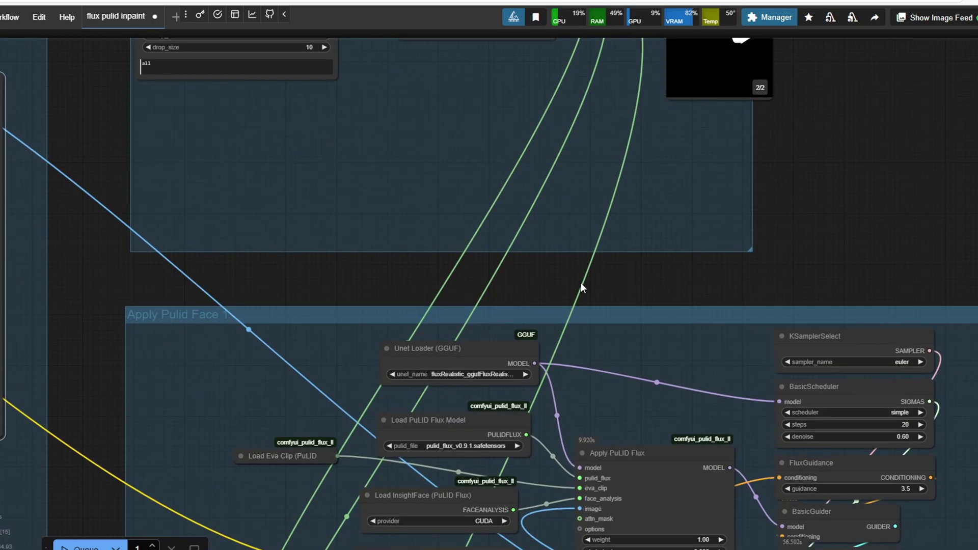
{"action": "scroll", "coordinate": [617, 374], "scroll_direction": "down", "scroll_amount": 2}
{"action": "left_click_drag", "start_coordinate": [617, 374], "coordinate": [554, 501]}
{"action": "left_click_drag", "start_coordinate": [585, 317], "coordinate": [599, 384]}
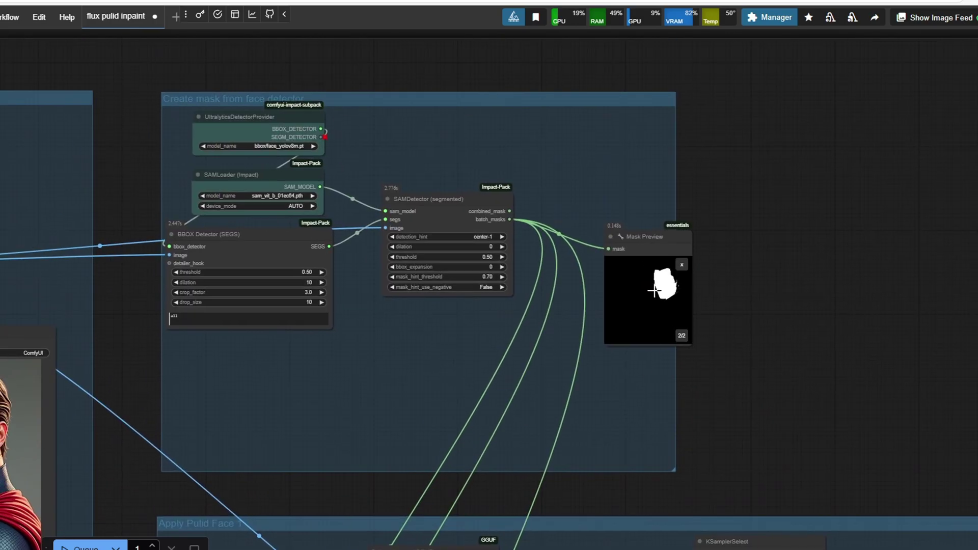
{"action": "left_click", "coordinate": [646, 239]}
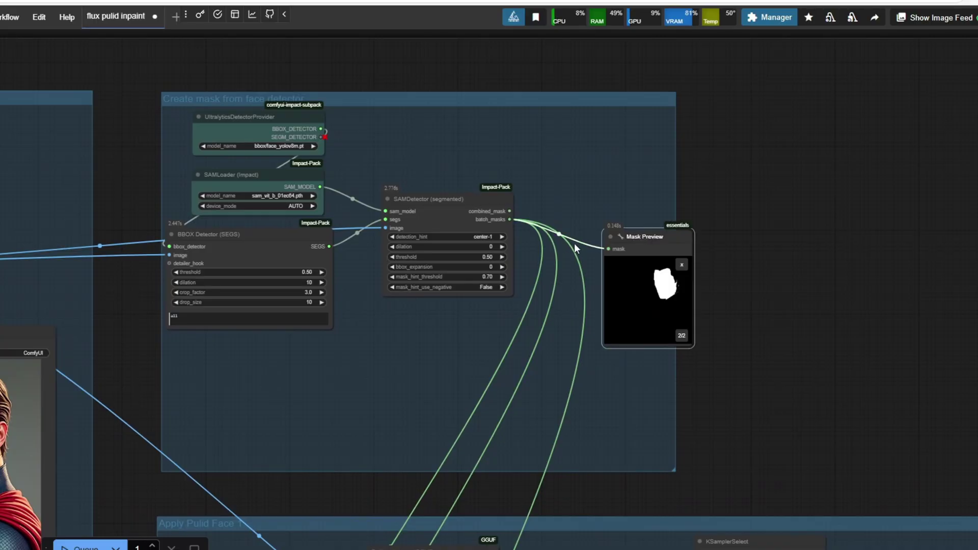
{"action": "scroll", "coordinate": [706, 352], "scroll_direction": "down", "scroll_amount": 10}
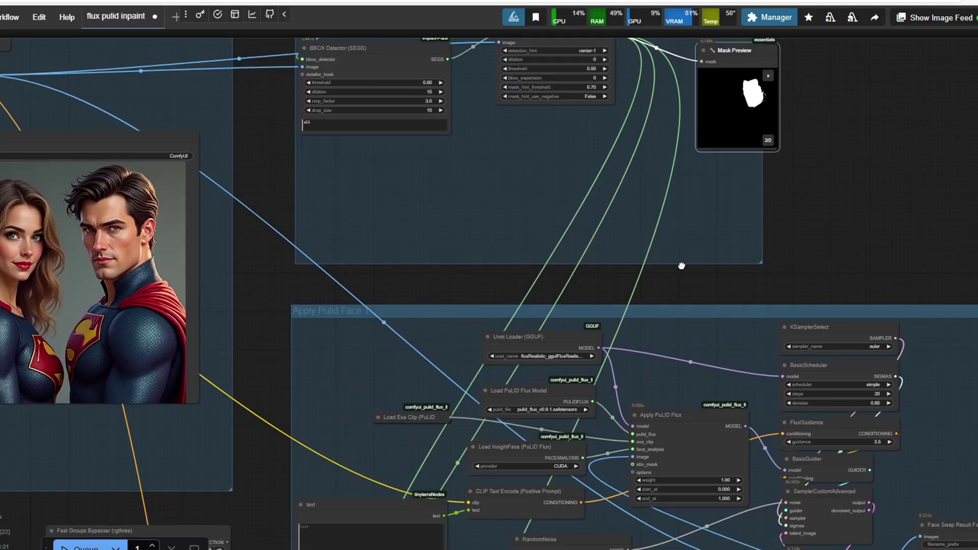
{"action": "scroll", "coordinate": [662, 306], "scroll_direction": "down", "scroll_amount": 8}
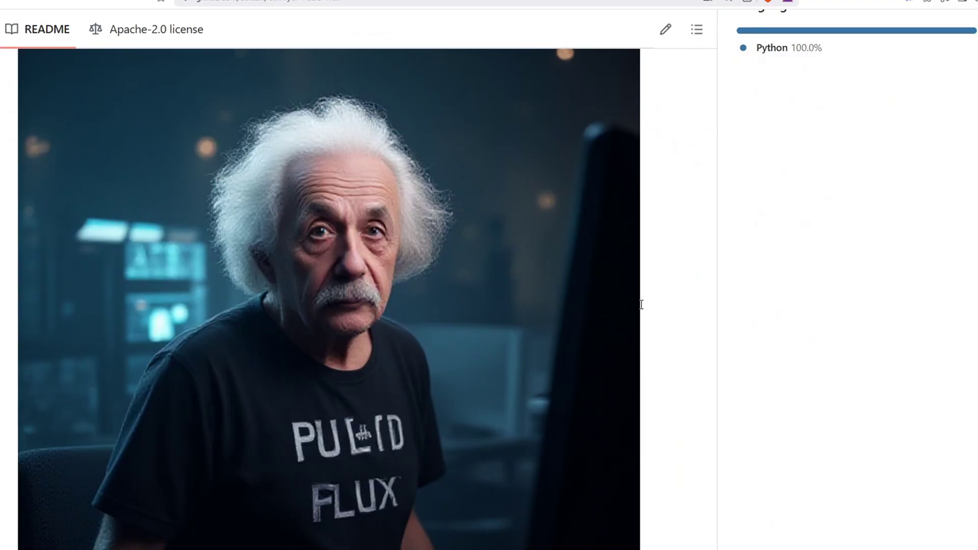
Select pulid_flux_v0.9.1.safetensors as the pulid_file in the Load PuLID Flux Model node of the Apply Pulid Face 1 group
{"action": "scroll", "coordinate": [640, 305], "scroll_direction": "down", "scroll_amount": 7}
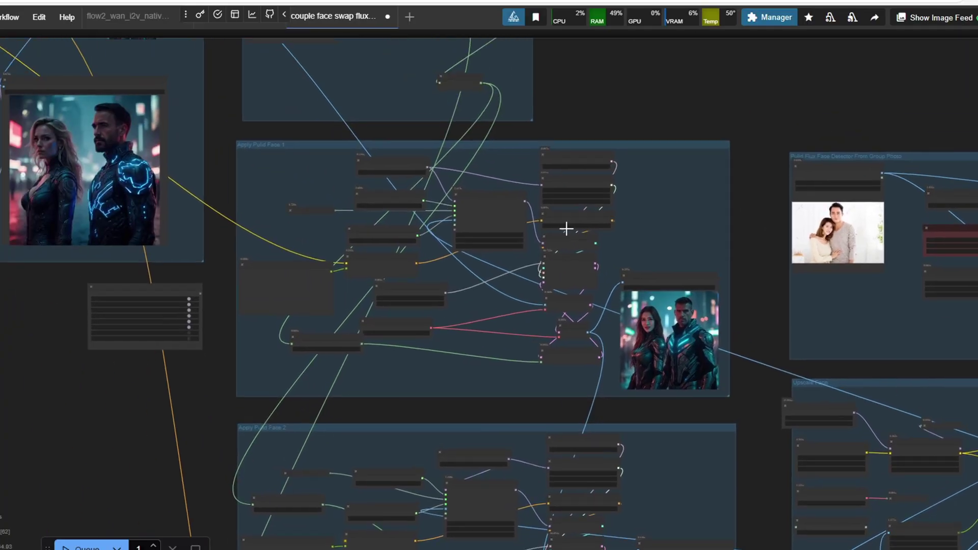
{"action": "scroll", "coordinate": [501, 278], "scroll_direction": "up", "scroll_amount": 6}
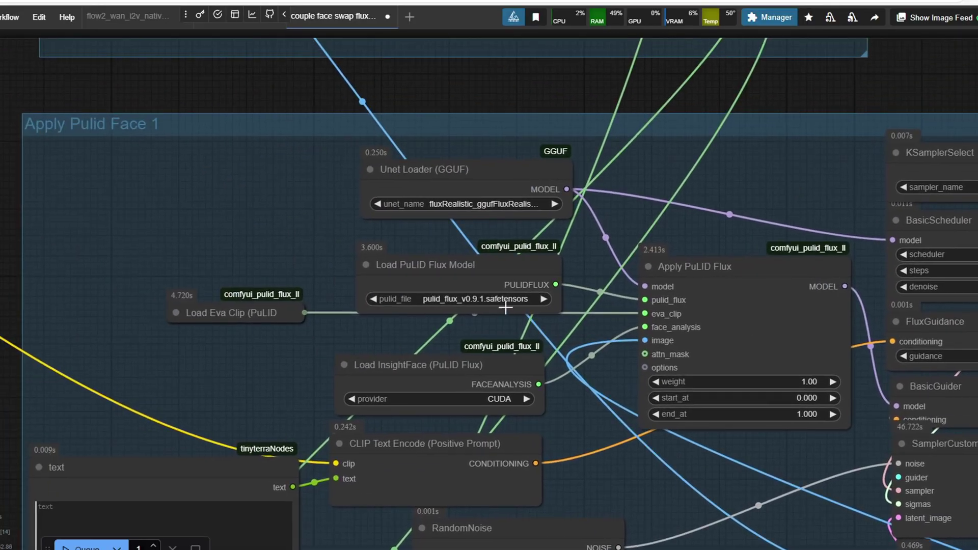
{"action": "left_click", "coordinate": [485, 300]}
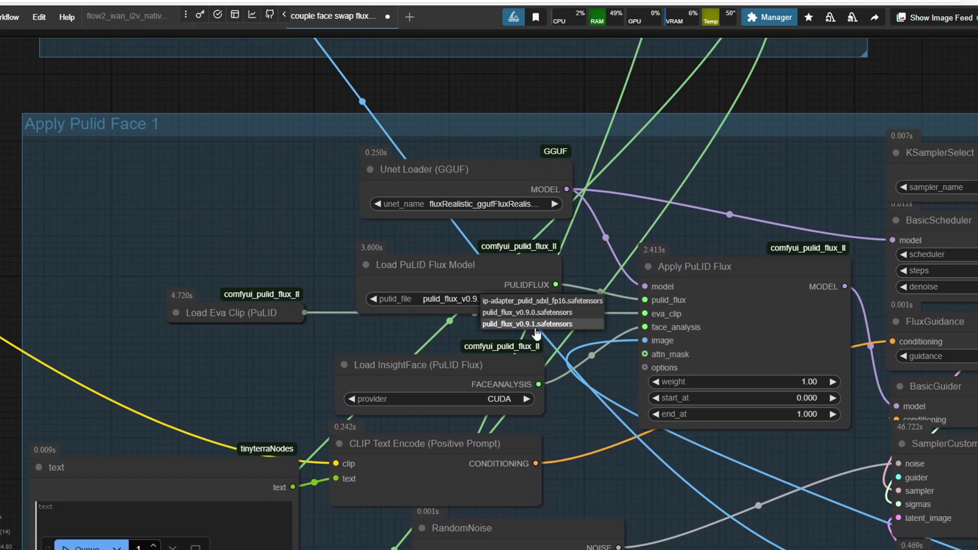
{"action": "left_click", "coordinate": [555, 326]}
{"action": "scroll", "coordinate": [659, 349], "scroll_direction": "down", "scroll_amount": 2}
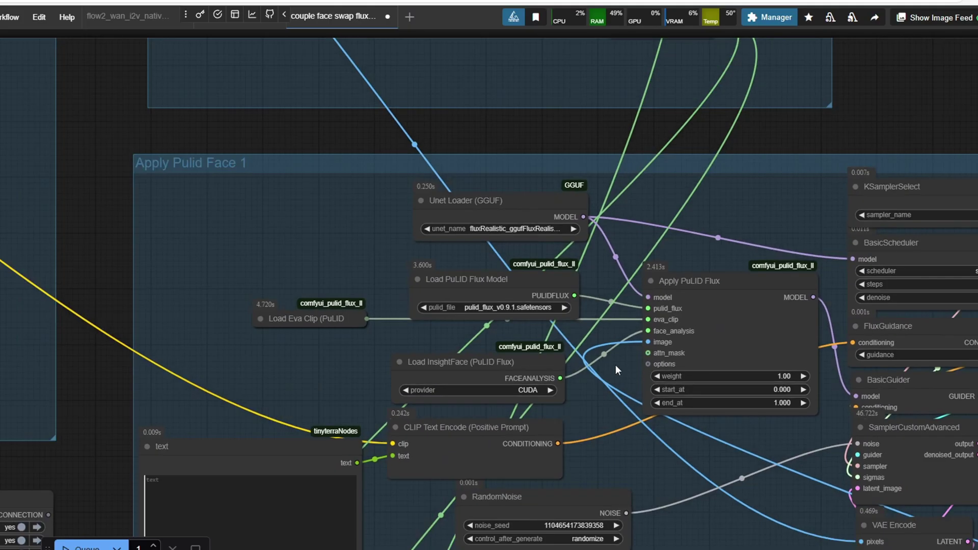
Search the Custom Nodes Manager for "comfyui pulid"
{"action": "left_click", "coordinate": [769, 18]}
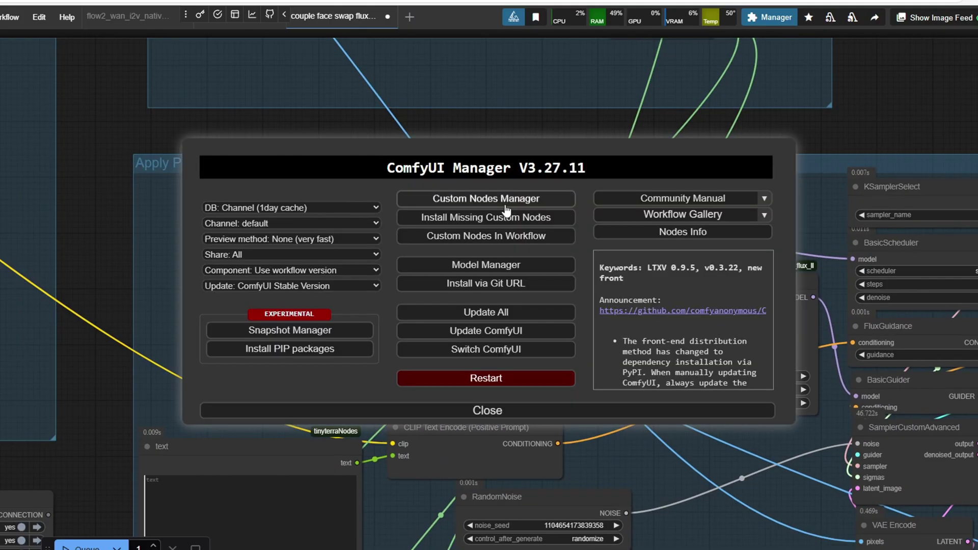
{"action": "left_click", "coordinate": [485, 137]}
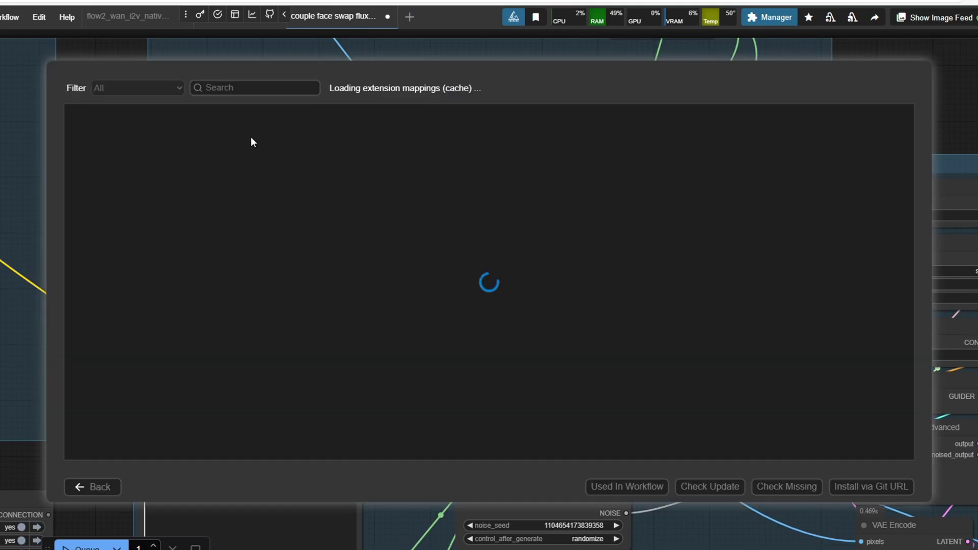
{"action": "left_click", "coordinate": [260, 88]}
{"action": "type", "text": "comfyui pulid"}
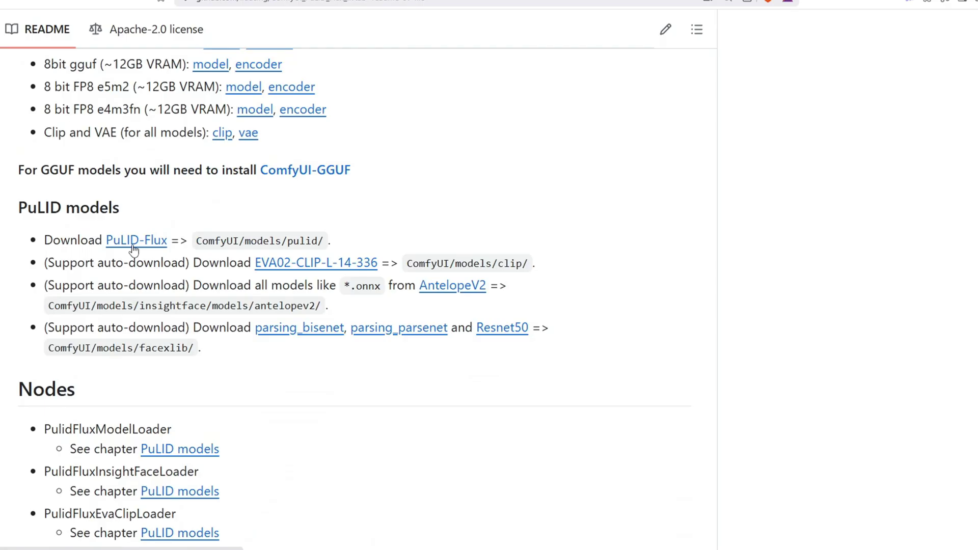
Download the PuLID-Flux model file pulid_flux_v0.9.1 from the README and choose ComfyUI's models/pulid folder as its destination
{"action": "left_click", "coordinate": [134, 243]}
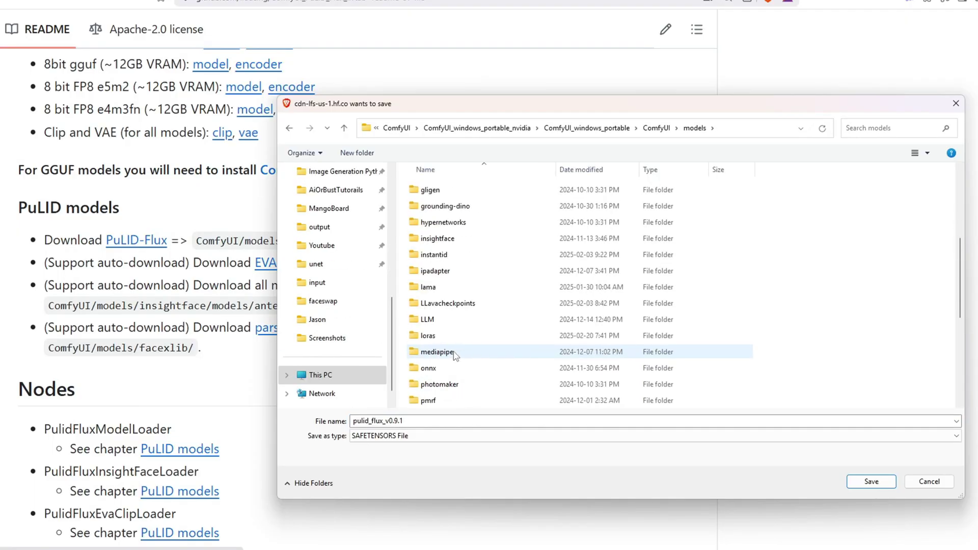
{"action": "scroll", "coordinate": [461, 355], "scroll_direction": "down", "scroll_amount": 5}
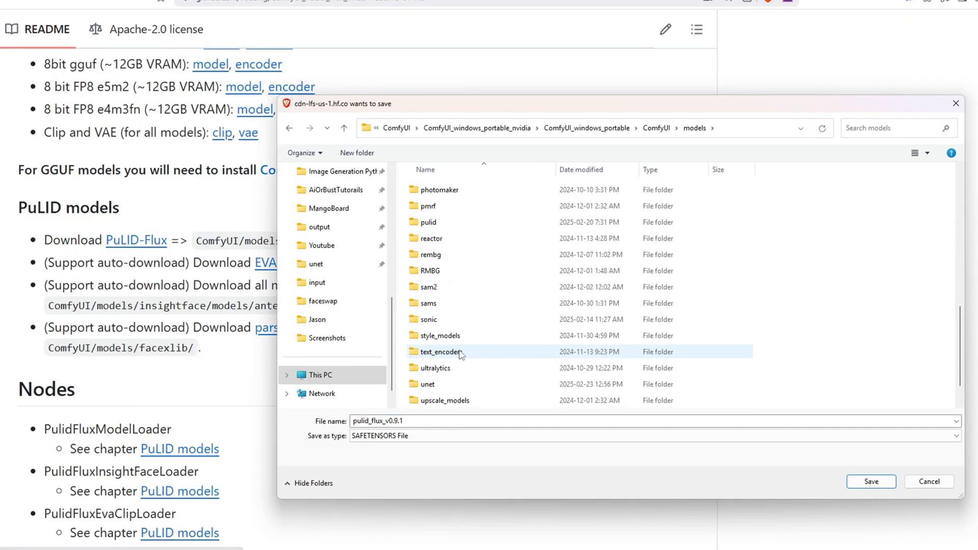
{"action": "double_click", "coordinate": [461, 222]}
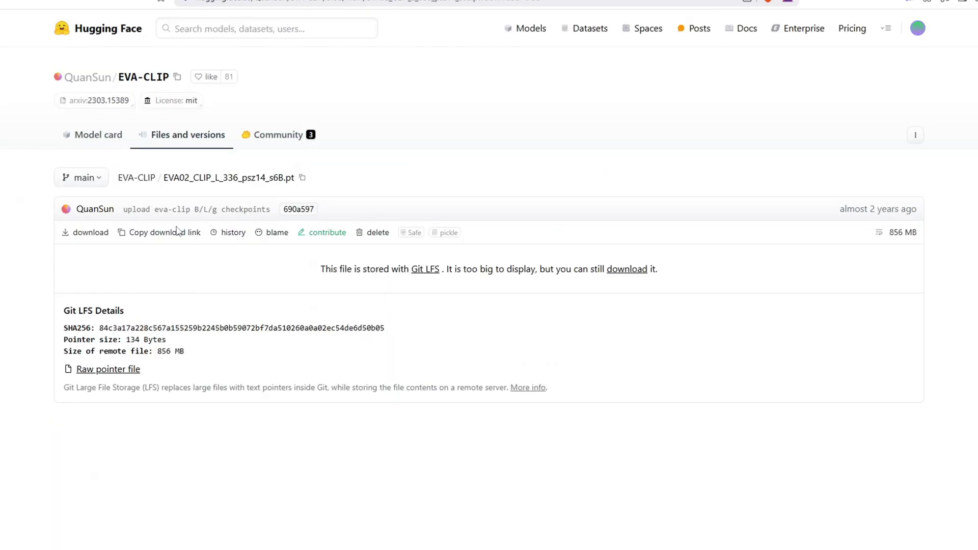
Download EVA02_CLIP_L_336_psz14_s6B.pt from the EVA-CLIP page on Hugging Face and choose ComfyUI's models/clip folder as its destination
{"action": "left_click", "coordinate": [89, 231]}
{"action": "scroll", "coordinate": [356, 366], "scroll_direction": "down", "scroll_amount": 3}
{"action": "scroll", "coordinate": [350, 348], "scroll_direction": "up", "scroll_amount": 2}
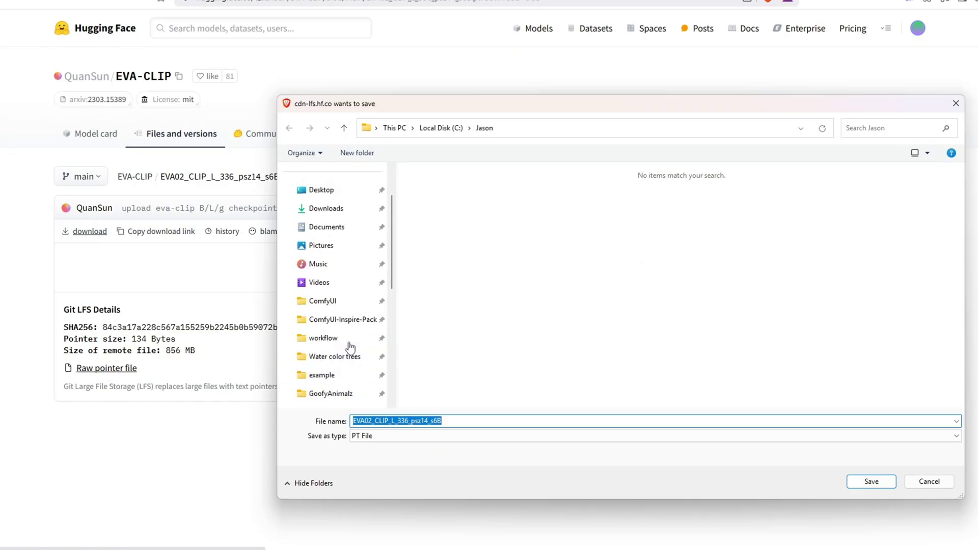
{"action": "scroll", "coordinate": [350, 349], "scroll_direction": "down", "scroll_amount": 5}
{"action": "left_click", "coordinate": [344, 360]}
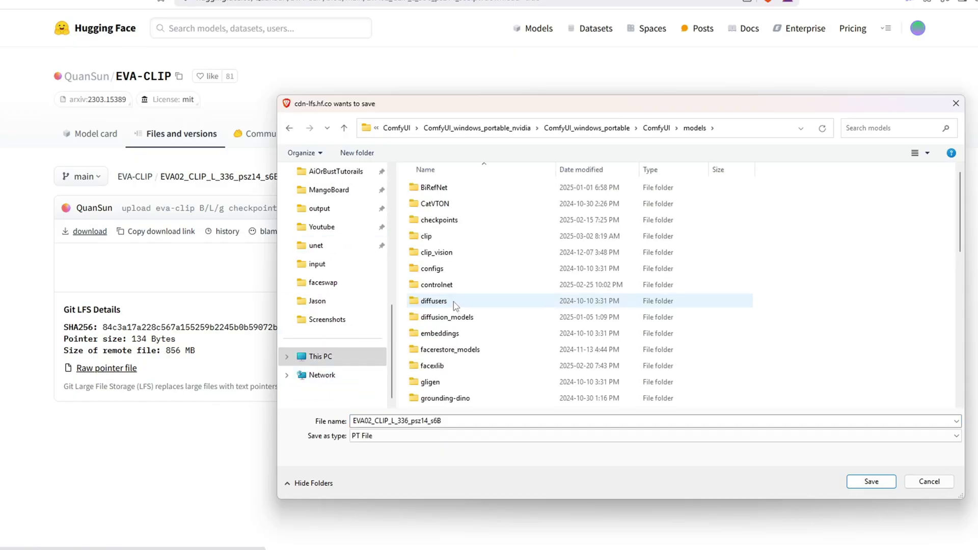
{"action": "scroll", "coordinate": [455, 306], "scroll_direction": "down", "scroll_amount": 1}
{"action": "scroll", "coordinate": [456, 305], "scroll_direction": "up", "scroll_amount": 1}
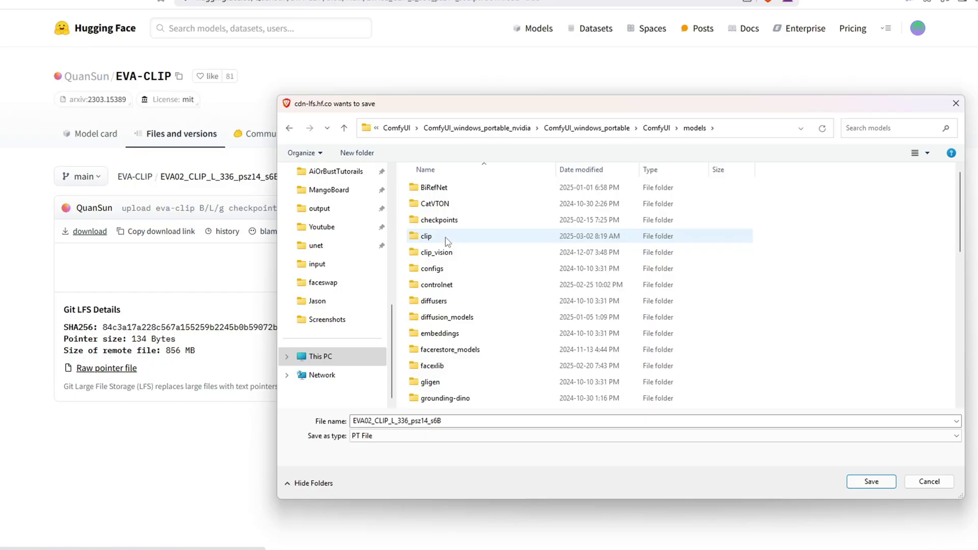
{"action": "double_click", "coordinate": [448, 238]}
Highlight the README's AntelopeV2 instructions on the *.onnx models and their ComfyUI/models/insightface/models/antelopev2/ folder
{"action": "left_click_drag", "start_coordinate": [44, 286], "coordinate": [383, 291]}
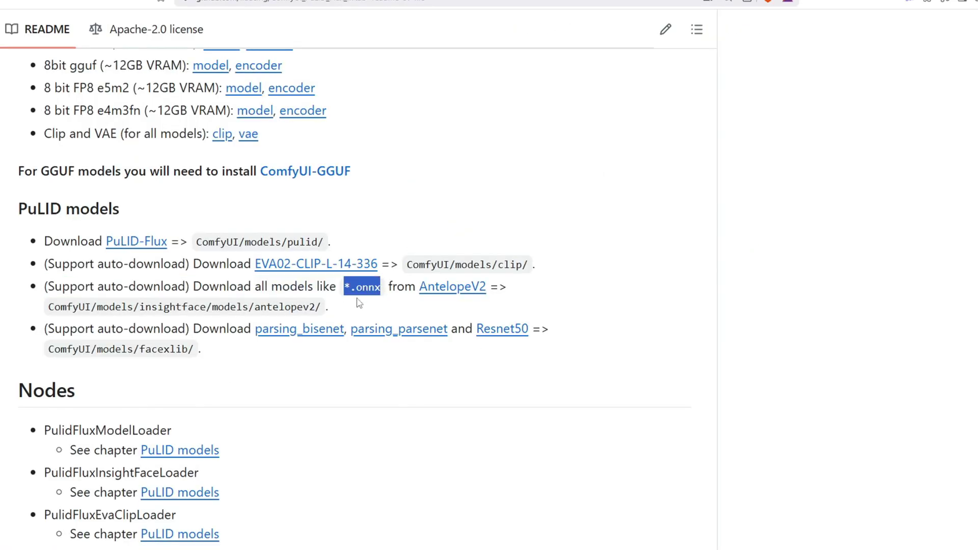
{"action": "left_click_drag", "start_coordinate": [45, 304], "coordinate": [328, 305]}
{"action": "left_click", "coordinate": [338, 308]}
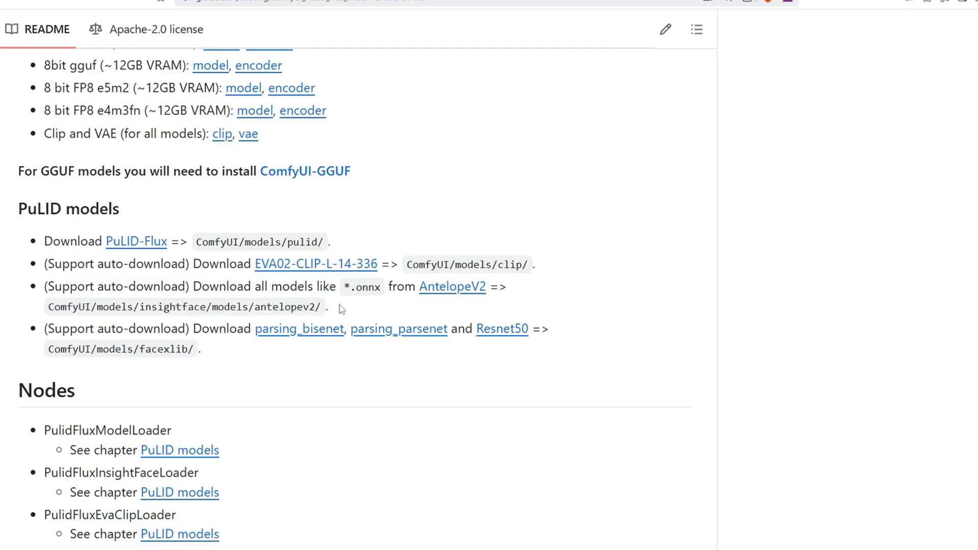
Download 2d106det.onnx from the AntelopeV2 file list and choose ComfyUI's models/insightface/models/antelopev2 folder as its destination
{"action": "left_click", "coordinate": [444, 290]}
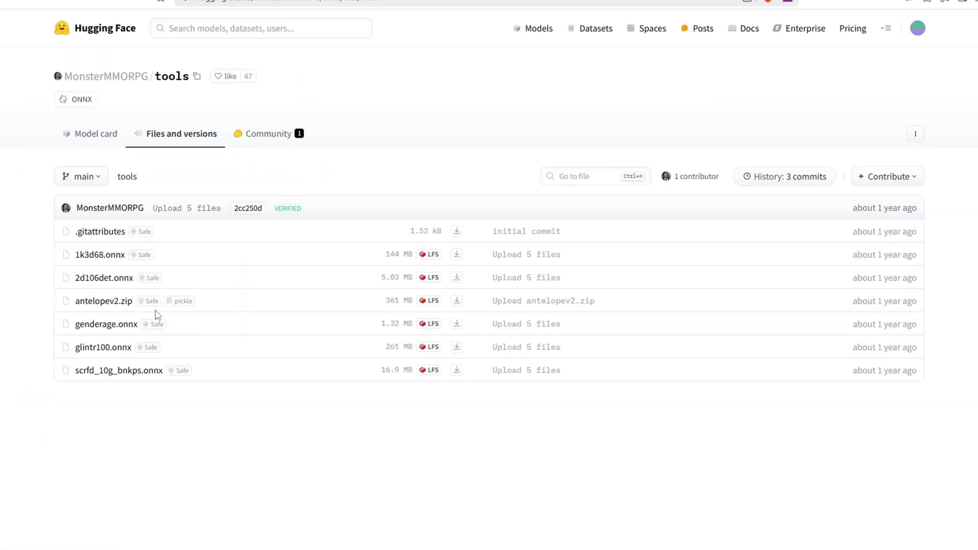
{"action": "left_click", "coordinate": [456, 277]}
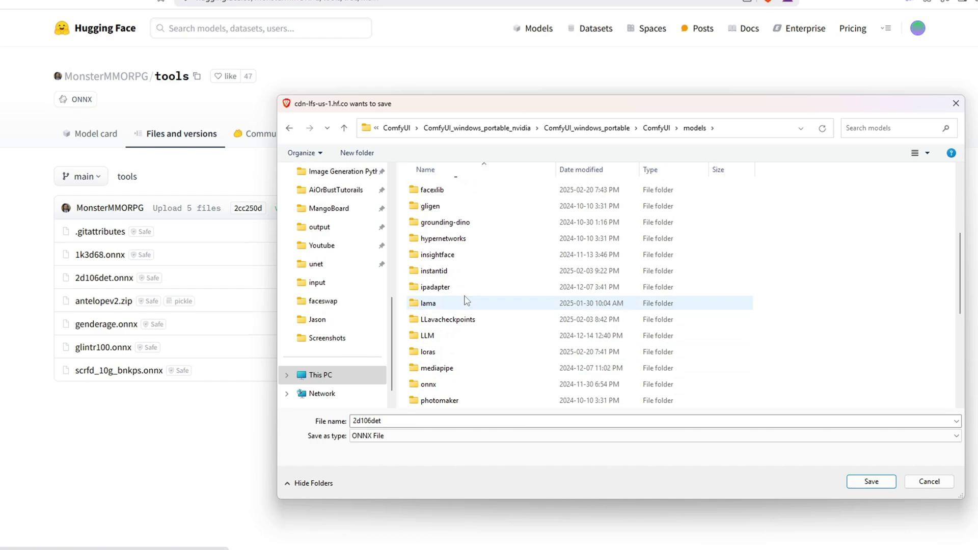
{"action": "double_click", "coordinate": [448, 256]}
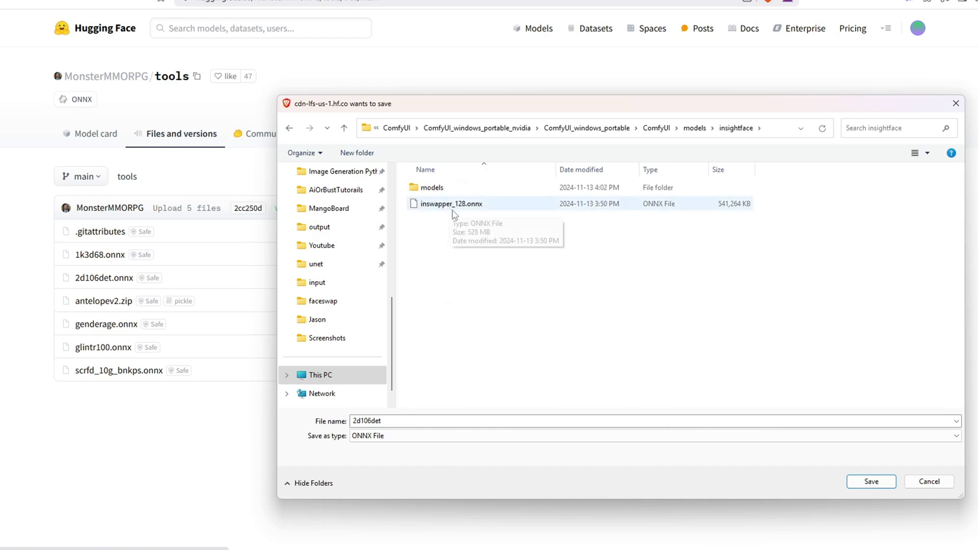
{"action": "double_click", "coordinate": [442, 188]}
{"action": "double_click", "coordinate": [453, 192]}
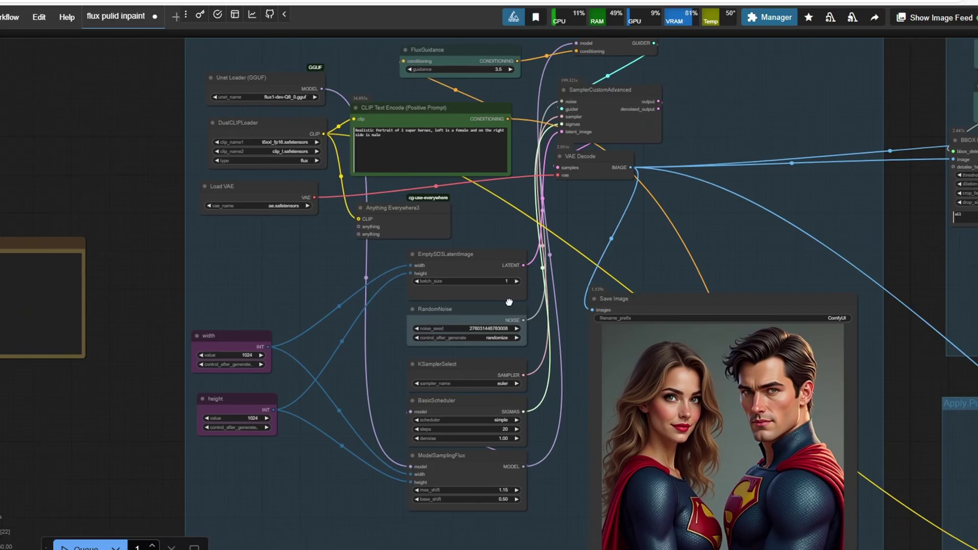
Highlight the full two-superheroes prompt in the CLIP Text Encode (Positive Prompt) node of the flux pulid inpaint workflow
{"action": "left_click_drag", "start_coordinate": [510, 302], "coordinate": [464, 263]}
{"action": "scroll", "coordinate": [504, 323], "scroll_direction": "up", "scroll_amount": 2}
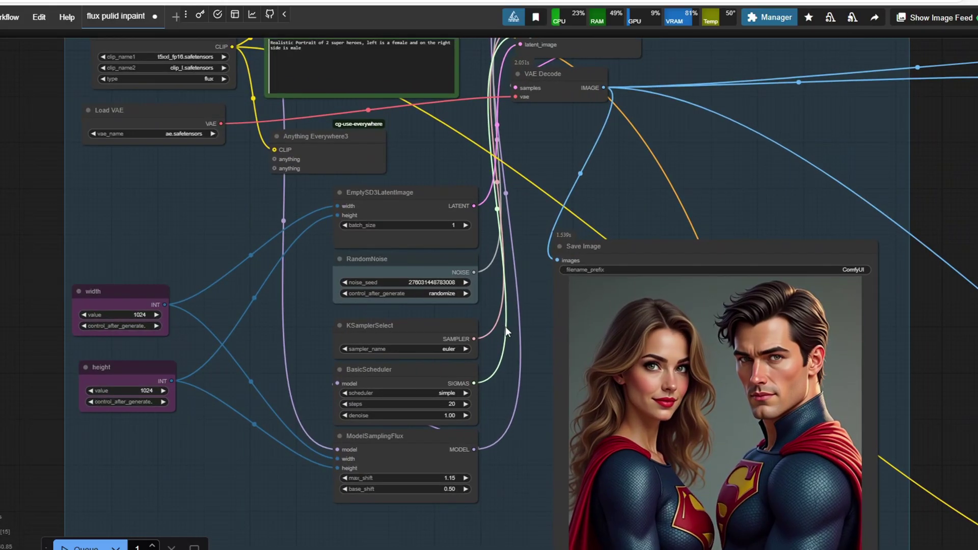
{"action": "left_click_drag", "start_coordinate": [525, 321], "coordinate": [546, 424]}
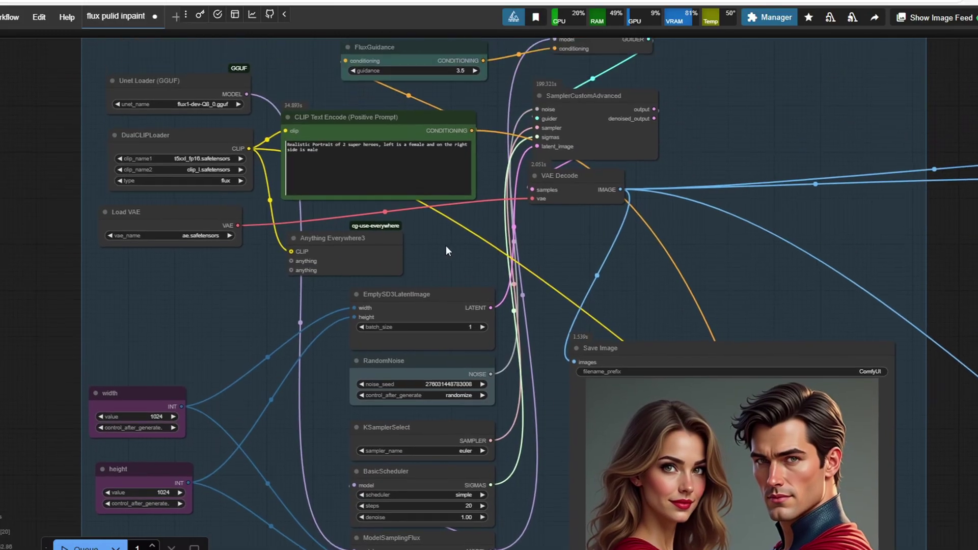
{"action": "left_click_drag", "start_coordinate": [447, 249], "coordinate": [614, 353]}
{"action": "scroll", "coordinate": [544, 350], "scroll_direction": "up", "scroll_amount": 4}
{"action": "left_click", "coordinate": [490, 236]}
{"action": "key", "text": "ctrl+a"}
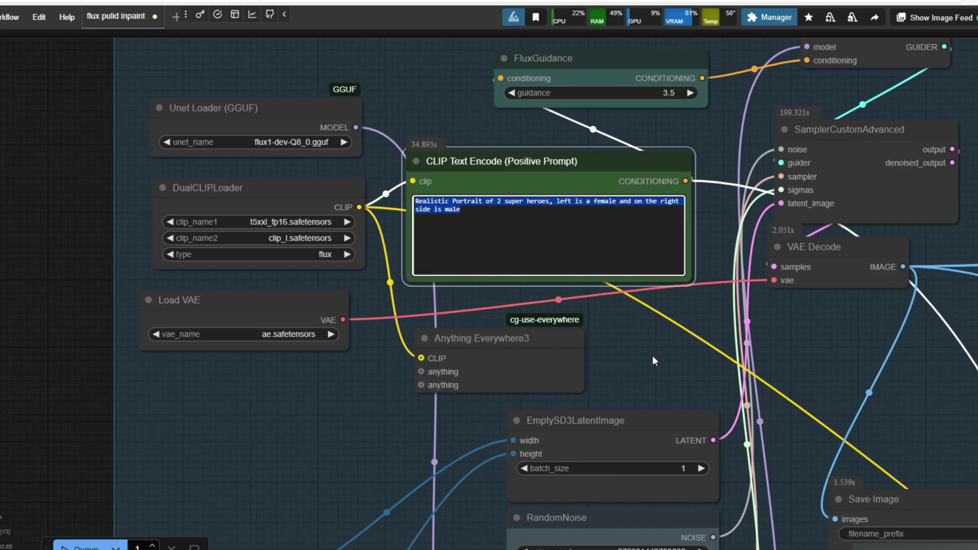
Inspect the generated superhero couple image in the Save Image node
{"action": "scroll", "coordinate": [652, 356], "scroll_direction": "down", "scroll_amount": 1}
{"action": "left_click_drag", "start_coordinate": [668, 321], "coordinate": [524, 212]}
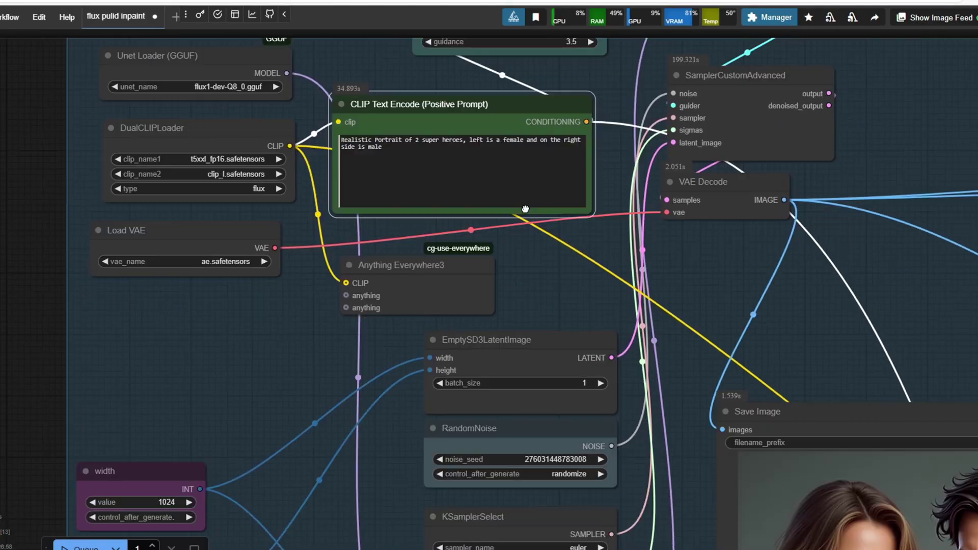
{"action": "left_click_drag", "start_coordinate": [754, 306], "coordinate": [400, 49]}
{"action": "scroll", "coordinate": [682, 279], "scroll_direction": "down", "scroll_amount": 1}
{"action": "scroll", "coordinate": [738, 322], "scroll_direction": "down", "scroll_amount": 2}
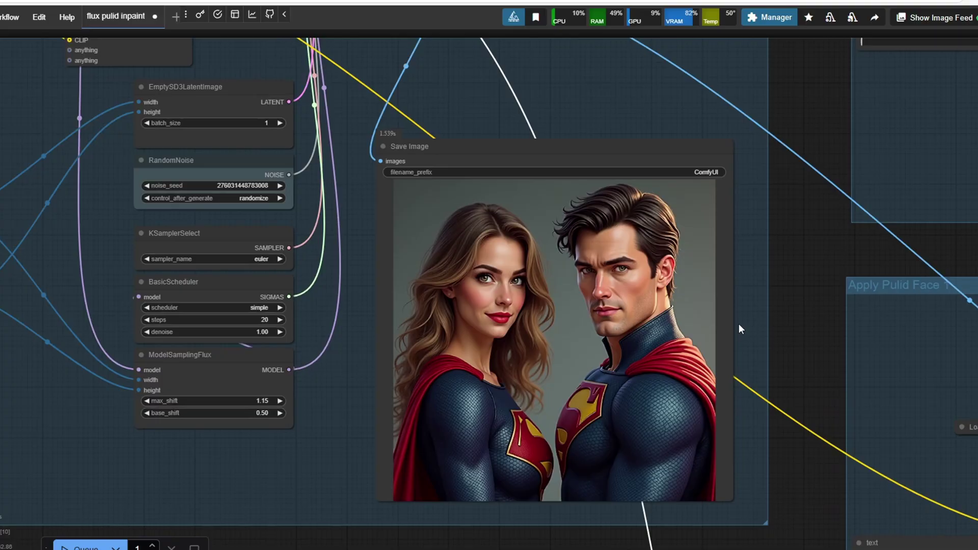
Examine the UltralyticsDetectorProvider and SAMLoader (Impact) nodes in the Create mask from face detector group
{"action": "left_click_drag", "start_coordinate": [755, 310], "coordinate": [512, 430]}
{"action": "scroll", "coordinate": [620, 327], "scroll_direction": "up", "scroll_amount": 1}
{"action": "left_click_drag", "start_coordinate": [620, 328], "coordinate": [438, 428]}
{"action": "scroll", "coordinate": [606, 338], "scroll_direction": "down", "scroll_amount": 1}
{"action": "scroll", "coordinate": [489, 377], "scroll_direction": "up", "scroll_amount": 2}
{"action": "left_click_drag", "start_coordinate": [487, 359], "coordinate": [499, 322]}
{"action": "left_click", "coordinate": [332, 95]}
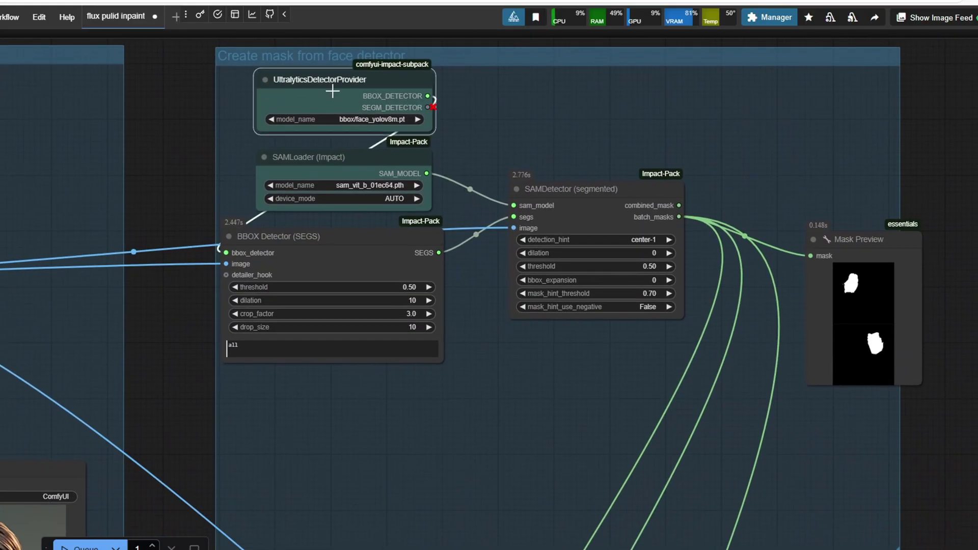
{"action": "left_click", "coordinate": [362, 163]}
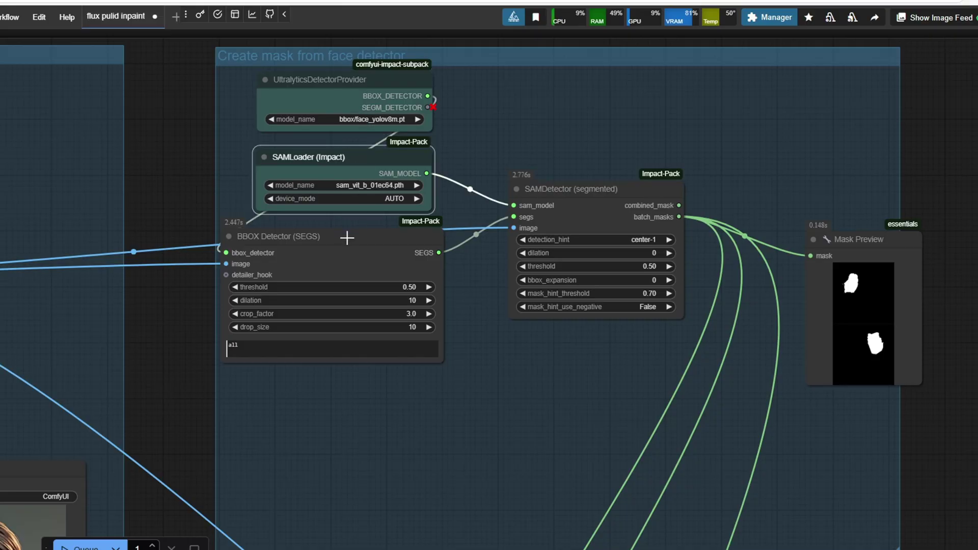
Enlarge the face masks in the Mask Preview node and page through them one at a time
{"action": "left_click", "coordinate": [876, 240]}
{"action": "left_click_drag", "start_coordinate": [744, 223], "coordinate": [597, 204]}
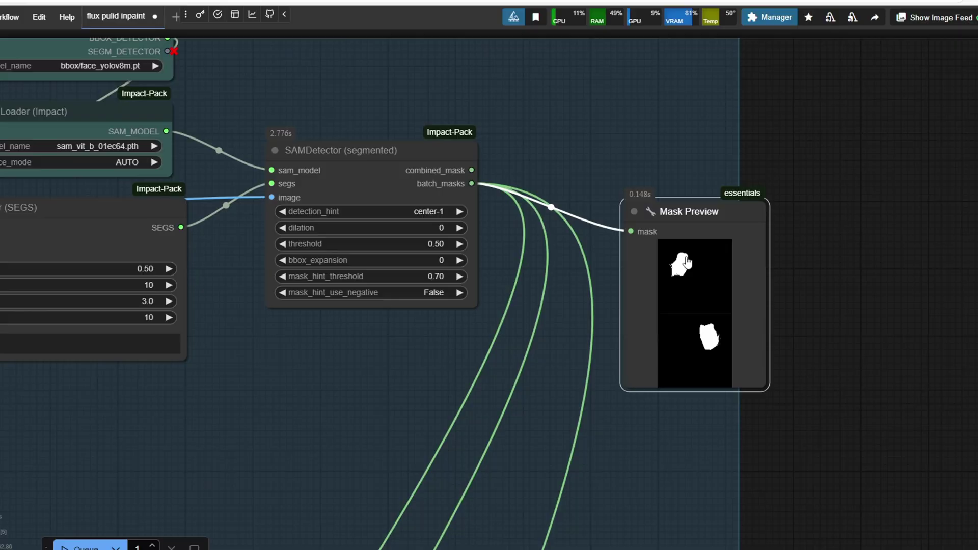
{"action": "left_click", "coordinate": [685, 262]}
{"action": "left_click", "coordinate": [747, 371]}
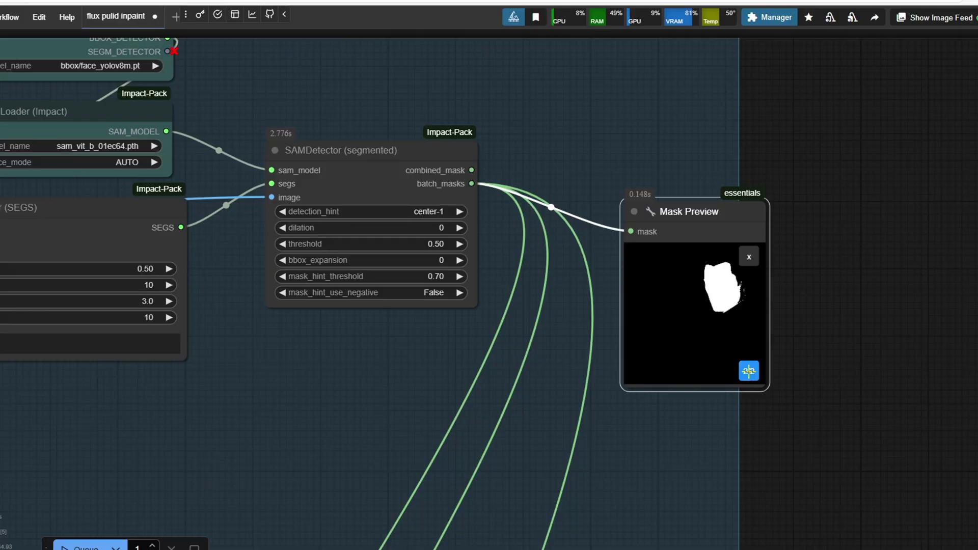
{"action": "left_click", "coordinate": [749, 371]}
{"action": "left_click", "coordinate": [749, 372]}
{"action": "left_click", "coordinate": [748, 371]}
Place the Save Image node beside the Mask Preview and compare each mask with the matching superhero face
{"action": "scroll", "coordinate": [500, 321], "scroll_direction": "down", "scroll_amount": 3}
{"action": "left_click_drag", "start_coordinate": [500, 321], "coordinate": [764, 232]}
{"action": "scroll", "coordinate": [511, 300], "scroll_direction": "down", "scroll_amount": 2}
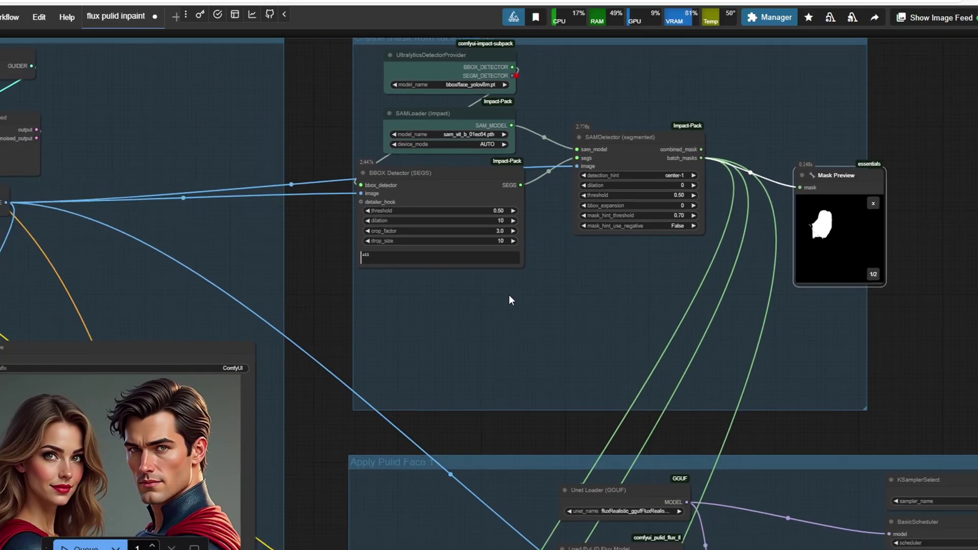
{"action": "left_click_drag", "start_coordinate": [218, 351], "coordinate": [733, 161]}
{"action": "scroll", "coordinate": [822, 291], "scroll_direction": "up", "scroll_amount": 3}
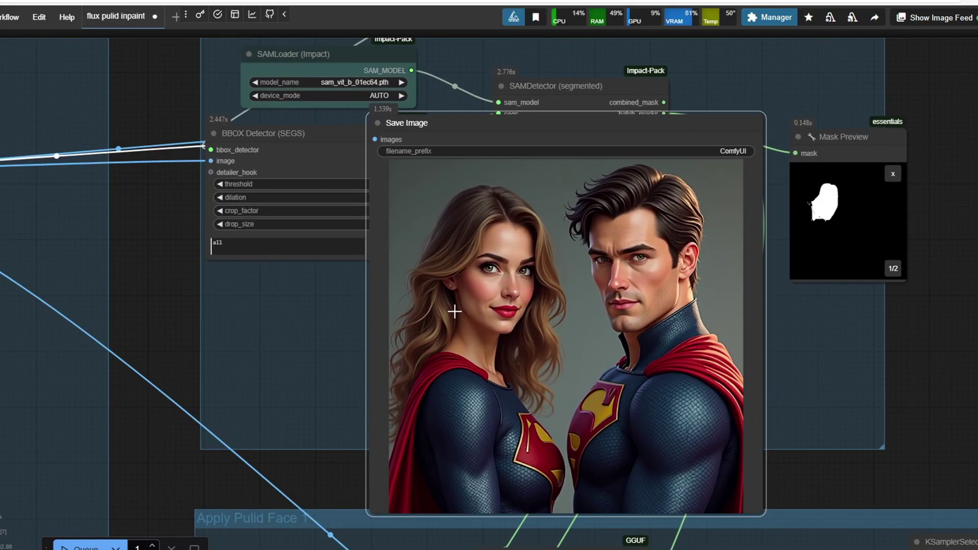
{"action": "left_click", "coordinate": [893, 268]}
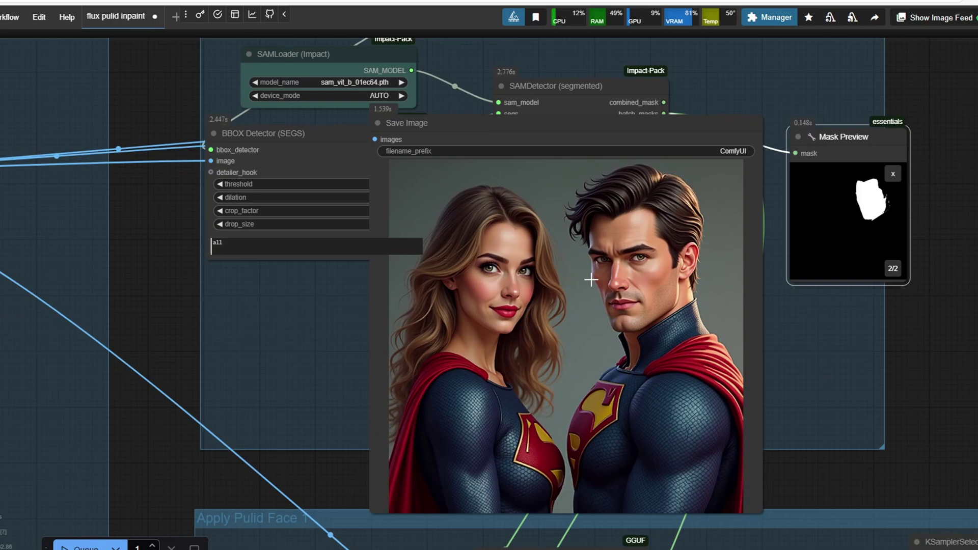
Move the Save Image node back into the image generation group below VAE Decode
{"action": "scroll", "coordinate": [550, 341], "scroll_direction": "down", "scroll_amount": 3}
{"action": "left_click_drag", "start_coordinate": [572, 342], "coordinate": [848, 305]}
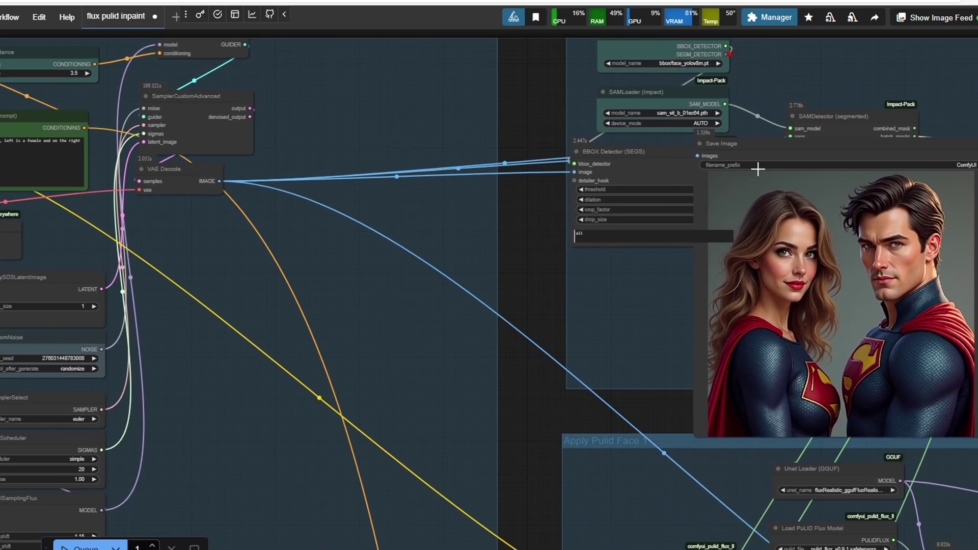
{"action": "left_click_drag", "start_coordinate": [768, 150], "coordinate": [236, 260]}
{"action": "scroll", "coordinate": [621, 299], "scroll_direction": "down", "scroll_amount": 1}
Examine the mask links running from SAMDetector (segmented) to the Mask Preview and the Apply Pulid Face groups
{"action": "left_click_drag", "start_coordinate": [621, 300], "coordinate": [267, 262]}
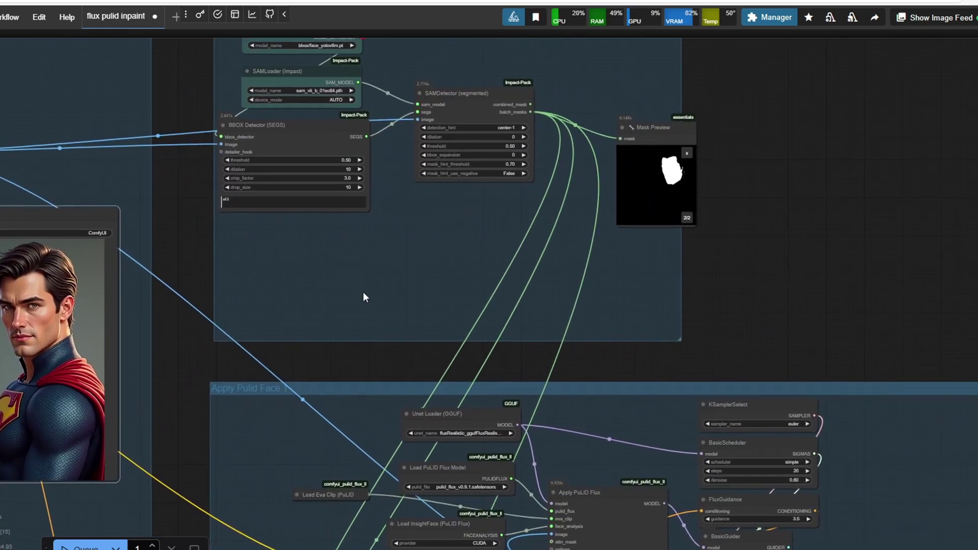
{"action": "scroll", "coordinate": [552, 367], "scroll_direction": "up", "scroll_amount": 3}
{"action": "left_click_drag", "start_coordinate": [551, 368], "coordinate": [581, 284]}
{"action": "scroll", "coordinate": [624, 295], "scroll_direction": "down", "scroll_amount": 2}
{"action": "left_click_drag", "start_coordinate": [651, 173], "coordinate": [596, 385]}
{"action": "left_click_drag", "start_coordinate": [646, 246], "coordinate": [607, 241]}
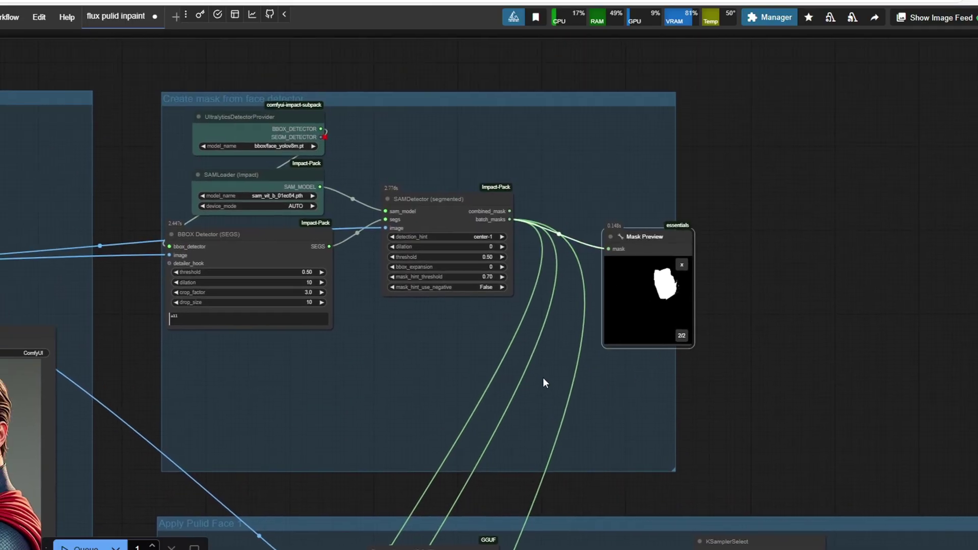
Move the Select Nth Mask (Inspire) node clear of Load VAE in the Apply Pulid Face 1 group
{"action": "scroll", "coordinate": [630, 384], "scroll_direction": "down", "scroll_amount": 2}
{"action": "left_click_drag", "start_coordinate": [602, 420], "coordinate": [653, 277]}
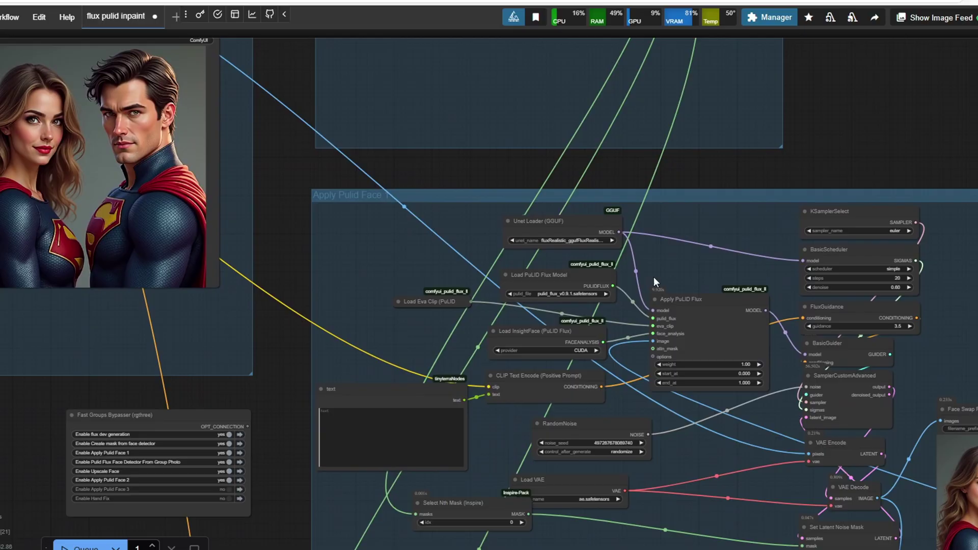
{"action": "scroll", "coordinate": [653, 277], "scroll_direction": "up", "scroll_amount": 3}
{"action": "left_click_drag", "start_coordinate": [682, 230], "coordinate": [714, 181]}
{"action": "scroll", "coordinate": [673, 338], "scroll_direction": "up", "scroll_amount": 4}
{"action": "left_click", "coordinate": [521, 362]}
{"action": "left_click_drag", "start_coordinate": [511, 355], "coordinate": [446, 388]}
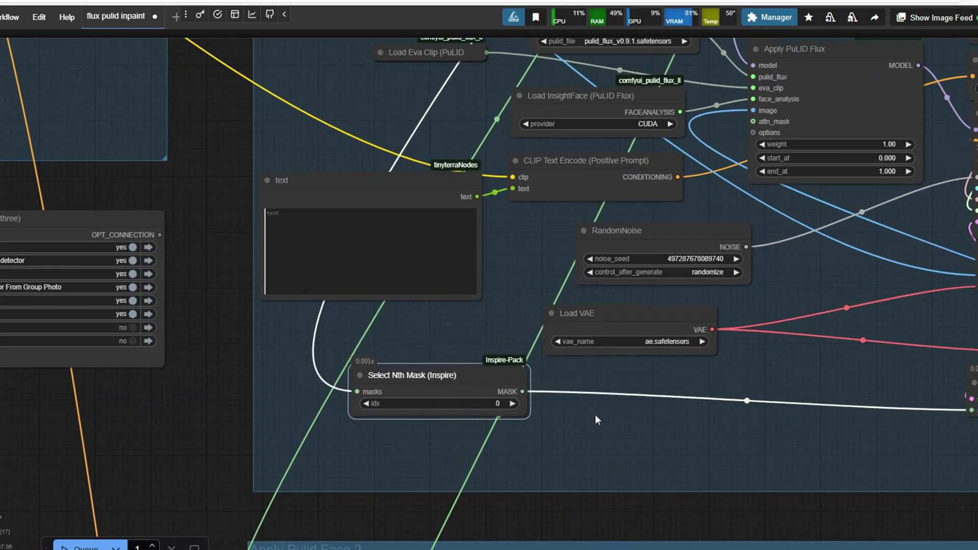
Follow the Select Nth Mask output to Set Latent Noise Mask and locate the Pulid Flux Face Detector From Group Photo group
{"action": "scroll", "coordinate": [635, 418], "scroll_direction": "down", "scroll_amount": 2}
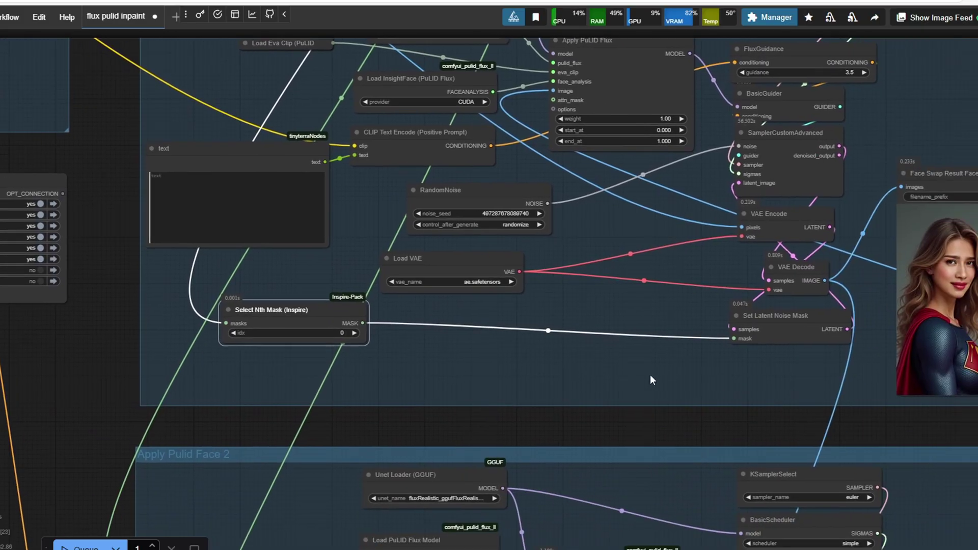
{"action": "left_click_drag", "start_coordinate": [650, 375], "coordinate": [432, 395]}
{"action": "scroll", "coordinate": [784, 263], "scroll_direction": "down", "scroll_amount": 2}
{"action": "left_click_drag", "start_coordinate": [802, 201], "coordinate": [225, 295]}
{"action": "left_click_drag", "start_coordinate": [499, 247], "coordinate": [256, 308]}
{"action": "scroll", "coordinate": [440, 313], "scroll_direction": "up", "scroll_amount": 2}
{"action": "left_click_drag", "start_coordinate": [454, 319], "coordinate": [421, 326]}
{"action": "scroll", "coordinate": [284, 297], "scroll_direction": "up", "scroll_amount": 1}
{"action": "left_click_drag", "start_coordinate": [293, 294], "coordinate": [303, 288]}
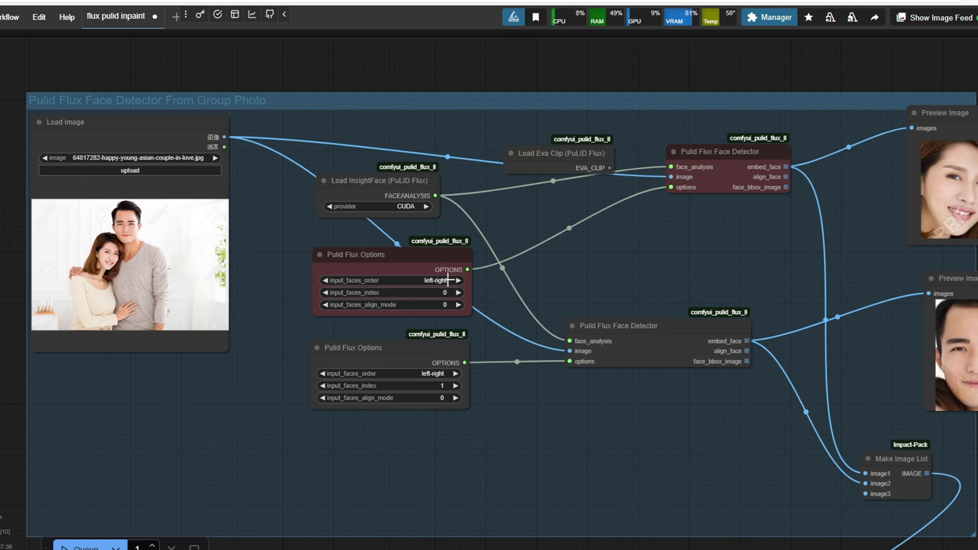
Examine the input_faces_index settings of the two Pulid Flux Options nodes in the group photo detector
{"action": "left_click", "coordinate": [391, 350]}
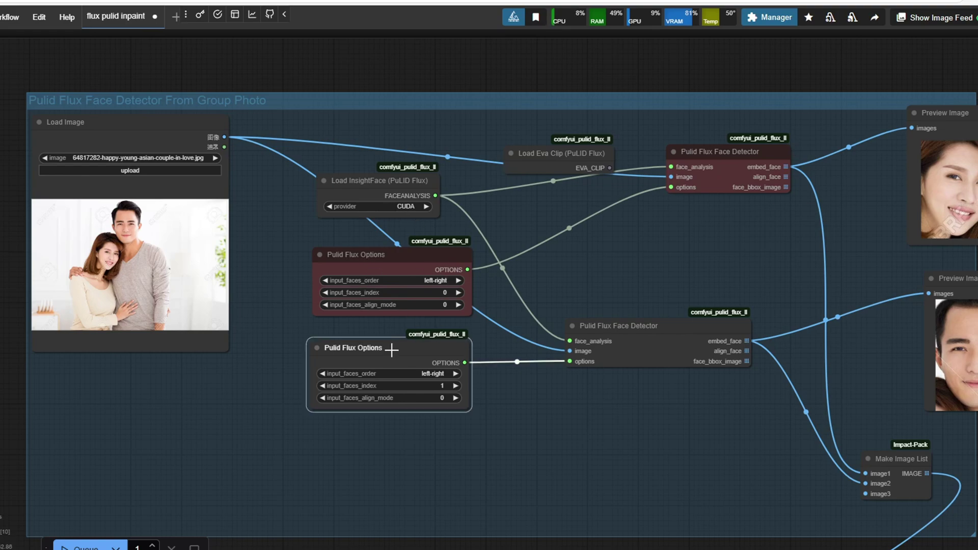
{"action": "left_click", "coordinate": [408, 265]}
{"action": "left_click", "coordinate": [441, 293]}
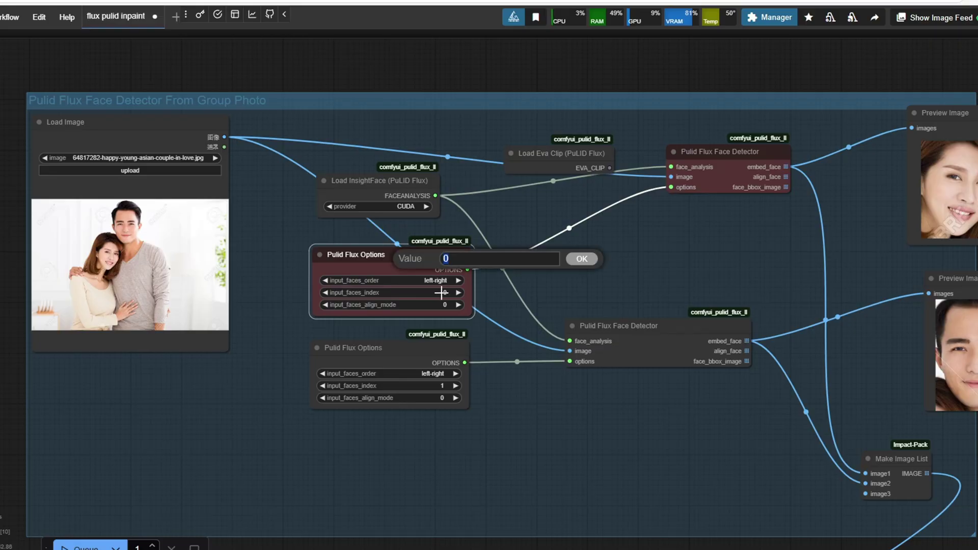
{"action": "left_click", "coordinate": [429, 386]}
{"action": "left_click", "coordinate": [414, 268]}
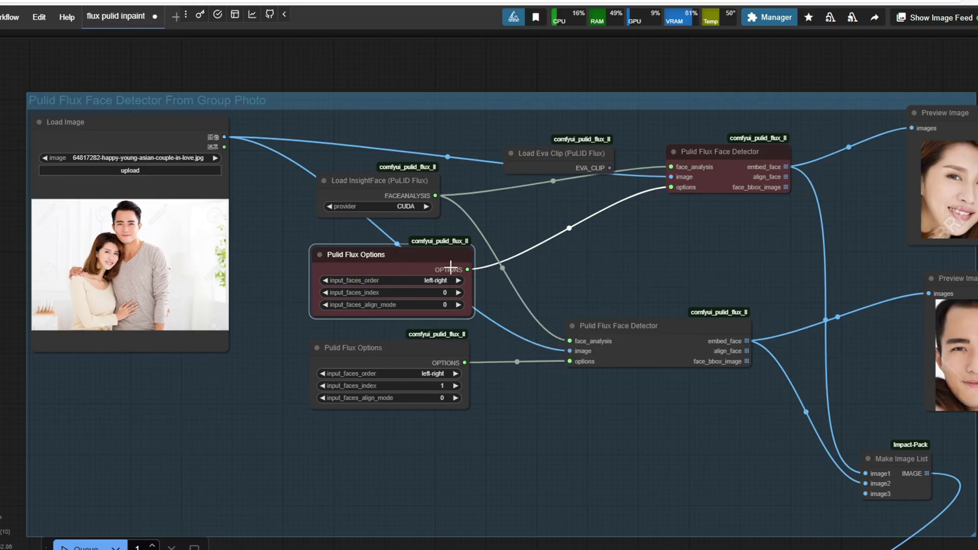
Trace the links of both Pulid Flux Face Detector nodes to their face previews and the Make Image List node
{"action": "left_click_drag", "start_coordinate": [659, 305], "coordinate": [532, 299]}
{"action": "left_click", "coordinate": [549, 318]}
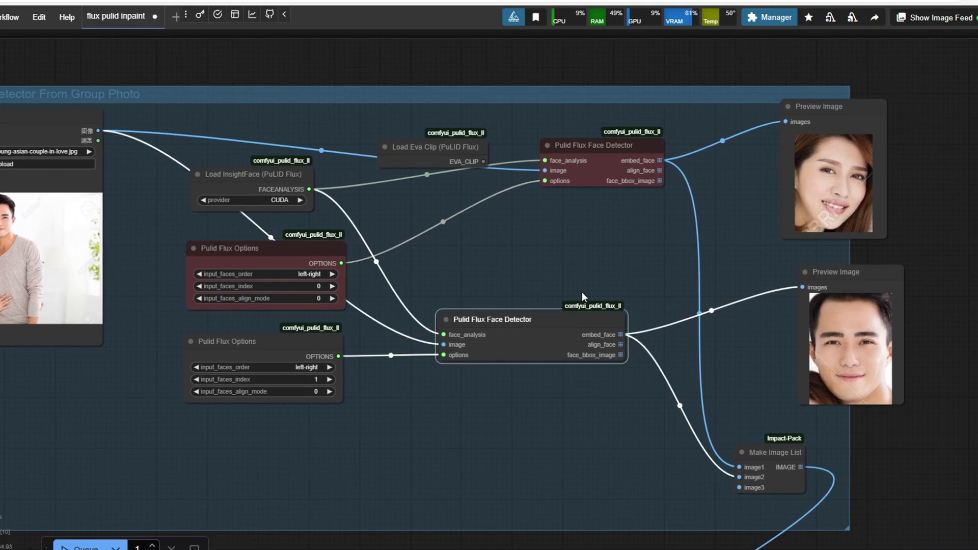
{"action": "left_click", "coordinate": [642, 151]}
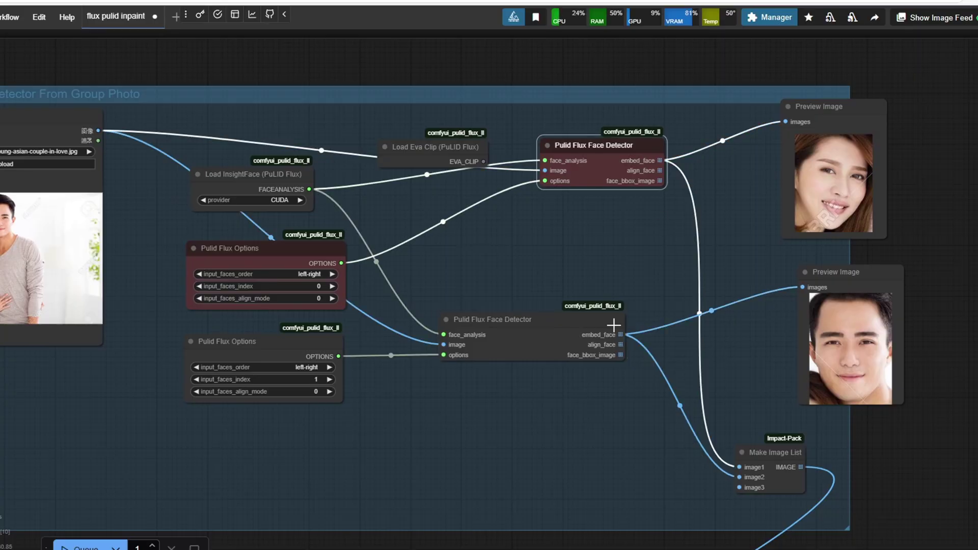
{"action": "left_click_drag", "start_coordinate": [673, 351], "coordinate": [650, 334]}
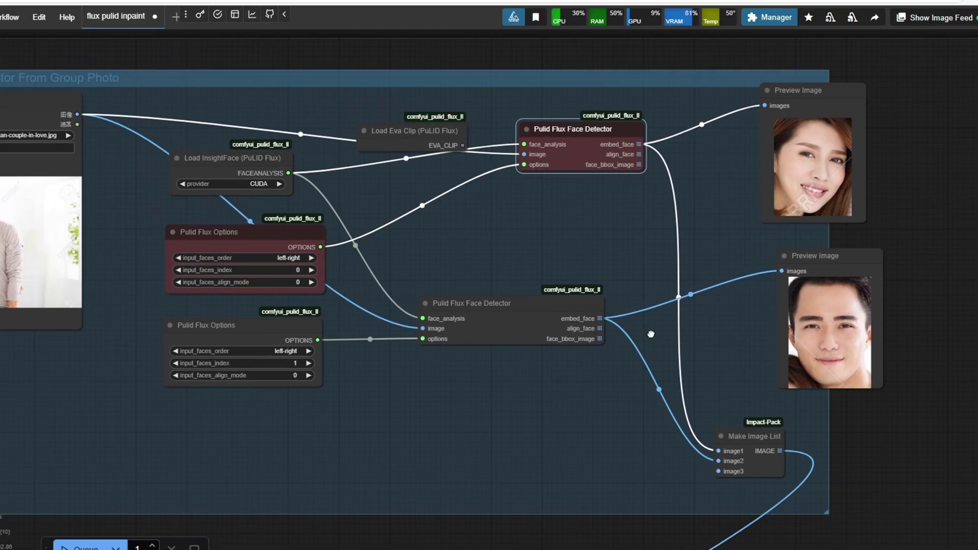
{"action": "left_click_drag", "start_coordinate": [541, 355], "coordinate": [565, 356]}
{"action": "left_click_drag", "start_coordinate": [466, 362], "coordinate": [486, 372]}
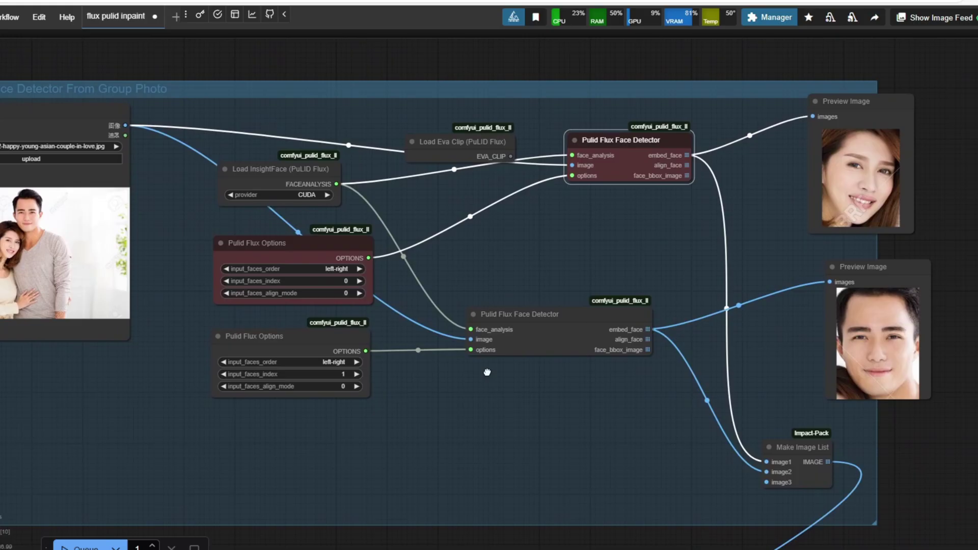
{"action": "left_click_drag", "start_coordinate": [487, 373], "coordinate": [371, 377]}
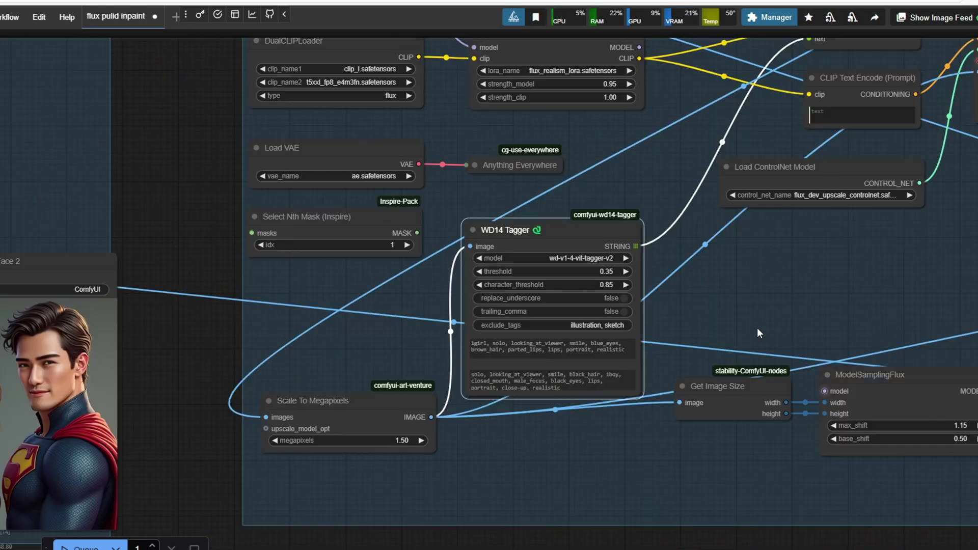
Follow the Upscale Face group from WD14 Tagger to its final Preview Image node and inspect both upscaled faces
{"action": "left_click_drag", "start_coordinate": [757, 328], "coordinate": [659, 370]}
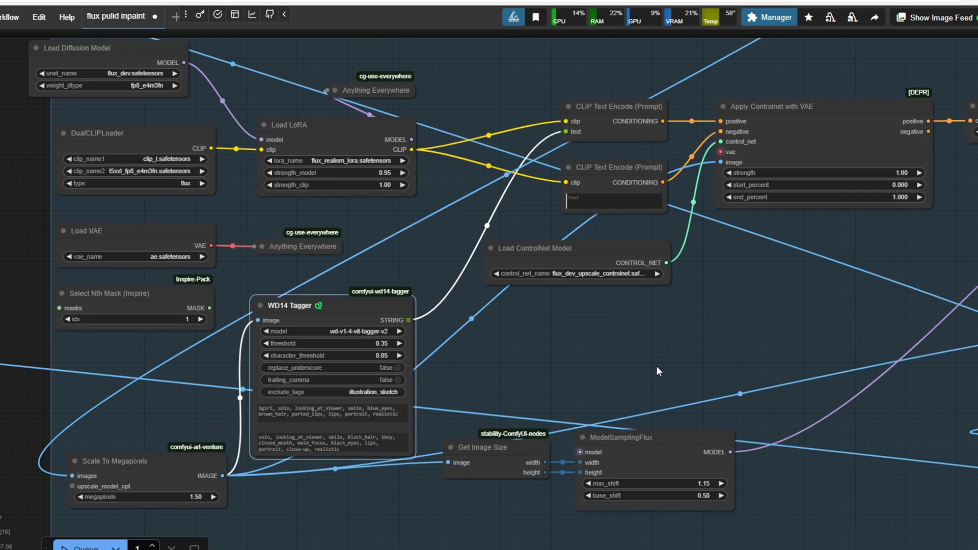
{"action": "left_click_drag", "start_coordinate": [586, 372], "coordinate": [533, 385]}
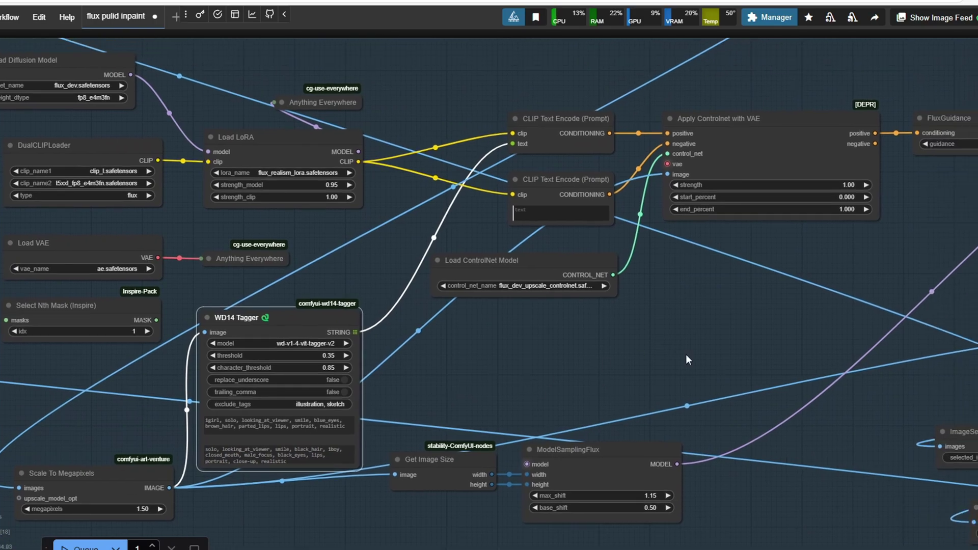
{"action": "left_click_drag", "start_coordinate": [702, 374], "coordinate": [309, 358]}
{"action": "left_click_drag", "start_coordinate": [580, 329], "coordinate": [231, 362]}
{"action": "left_click_drag", "start_coordinate": [760, 379], "coordinate": [359, 399]}
{"action": "scroll", "coordinate": [679, 361], "scroll_direction": "right", "scroll_amount": 5}
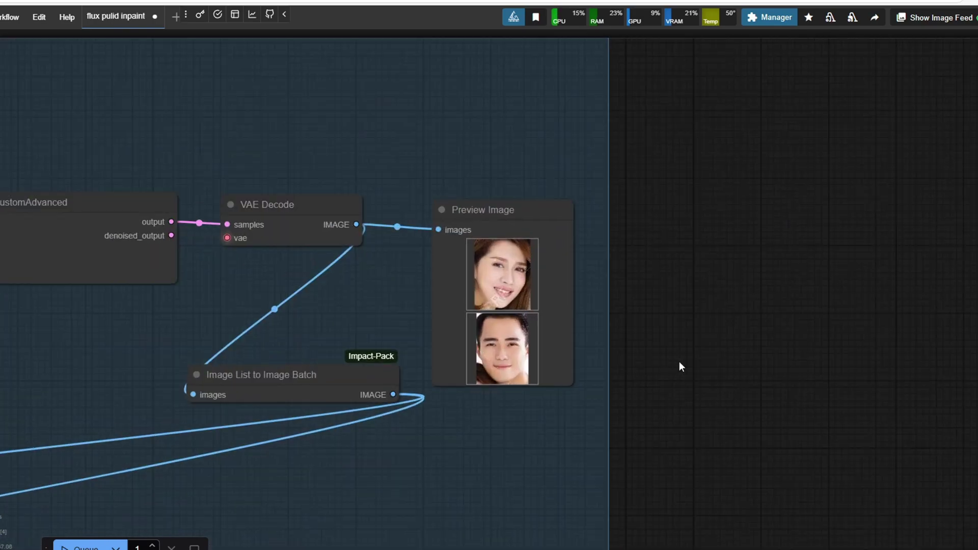
{"action": "scroll", "coordinate": [472, 243], "scroll_direction": "up", "scroll_amount": 8}
{"action": "left_click", "coordinate": [463, 236]}
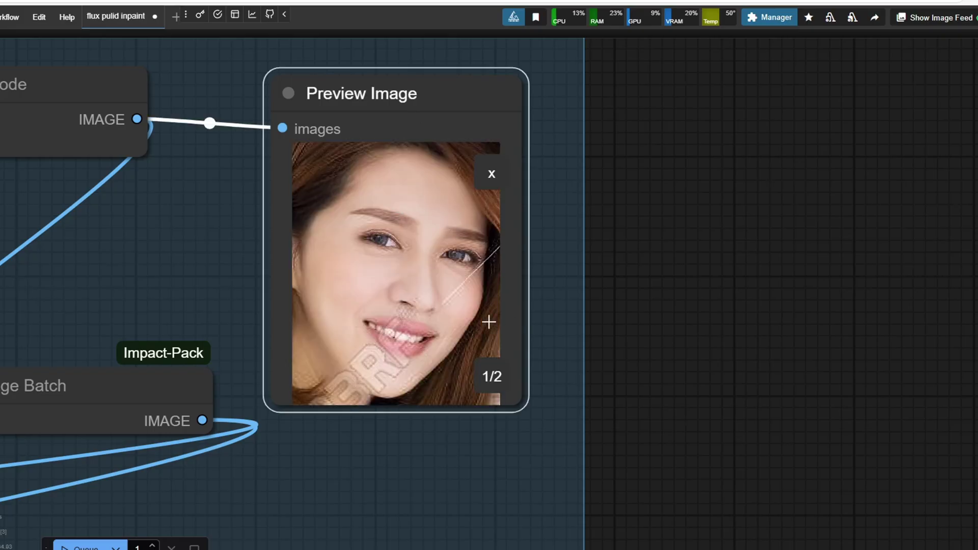
{"action": "left_click", "coordinate": [492, 377]}
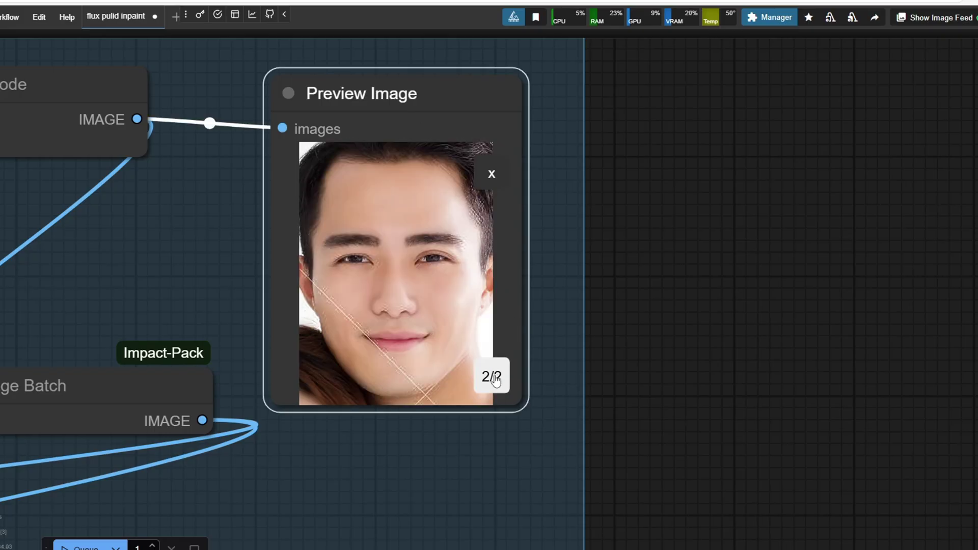
{"action": "left_click", "coordinate": [494, 377]}
{"action": "scroll", "coordinate": [252, 261], "scroll_direction": "down", "scroll_amount": 5}
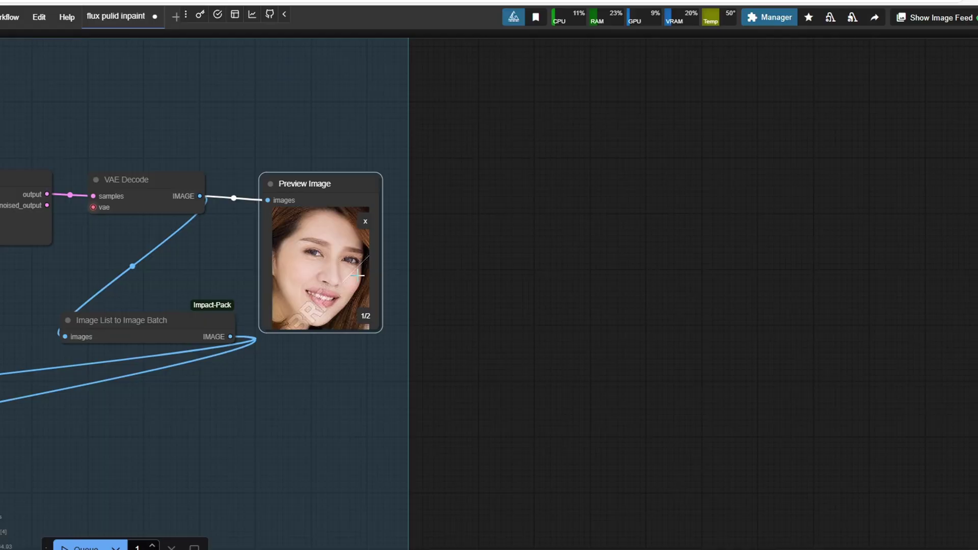
Examine the selected_indexes settings of the two ImageSelector nodes in the Upscale Face group
{"action": "left_click_drag", "start_coordinate": [133, 63], "coordinate": [486, 483]}
{"action": "scroll", "coordinate": [432, 360], "scroll_direction": "down", "scroll_amount": 4}
{"action": "left_click_drag", "start_coordinate": [432, 360], "coordinate": [754, 532]}
{"action": "left_click_drag", "start_coordinate": [401, 350], "coordinate": [366, 244]}
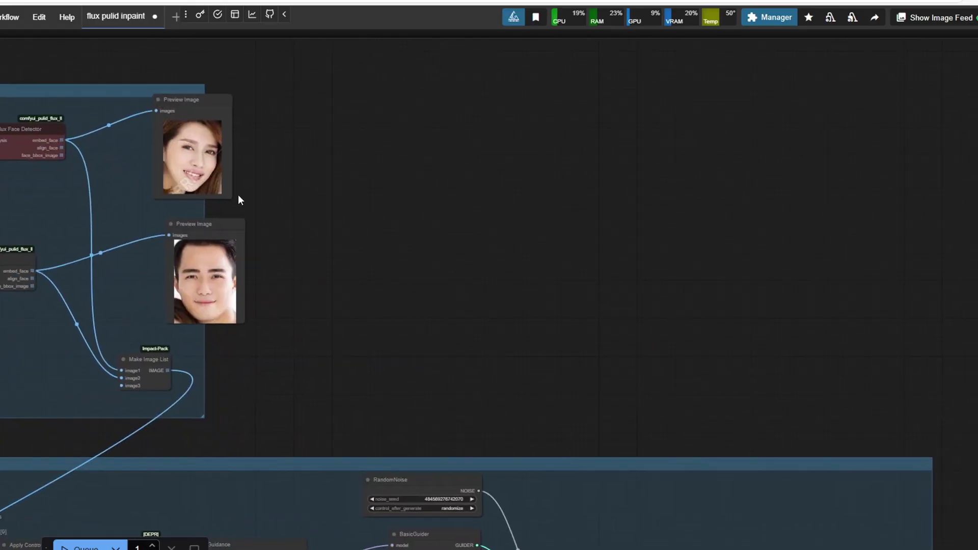
{"action": "left_click", "coordinate": [793, 375]}
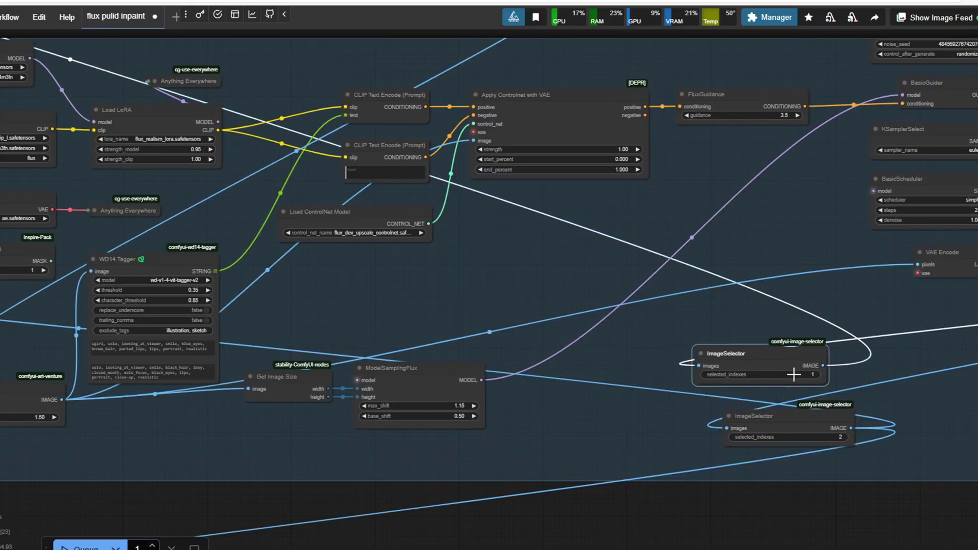
{"action": "left_click_drag", "start_coordinate": [863, 399], "coordinate": [701, 335]}
{"action": "scroll", "coordinate": [702, 334], "scroll_direction": "up", "scroll_amount": 1}
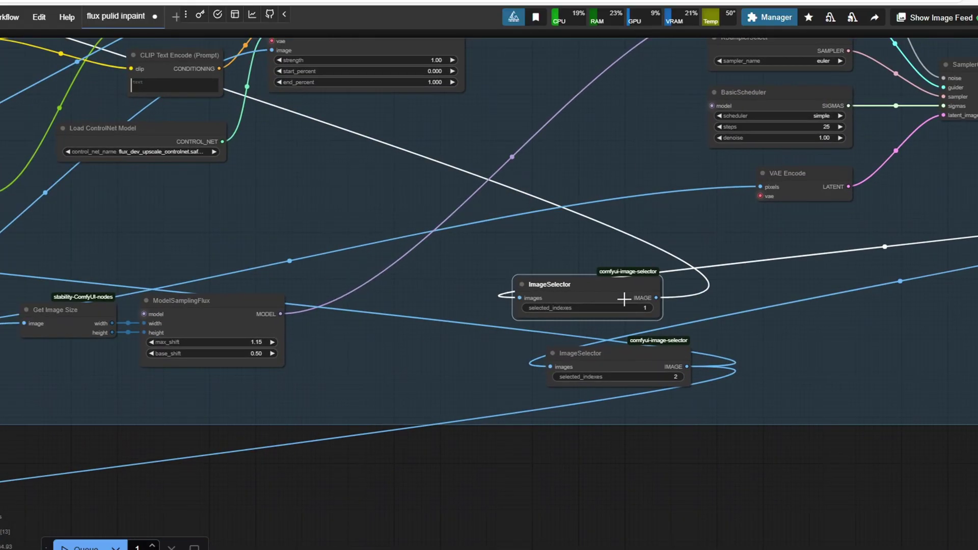
{"action": "left_click", "coordinate": [655, 364]}
{"action": "scroll", "coordinate": [359, 389], "scroll_direction": "down", "scroll_amount": 2}
{"action": "left_click_drag", "start_coordinate": [358, 389], "coordinate": [685, 354]}
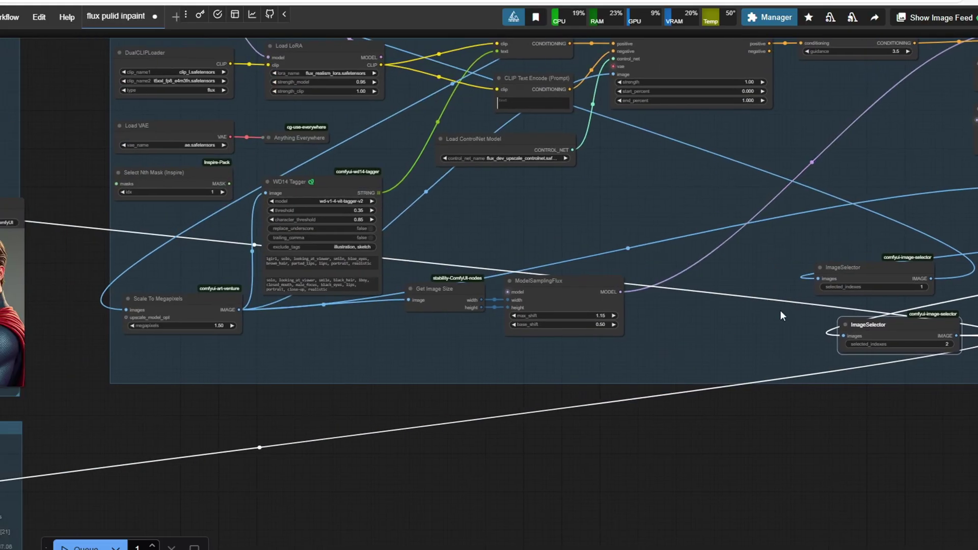
Trace the link of the ImageSelector with selected_indexes 1 back to the Apply Pulid Face 1 group
{"action": "left_click", "coordinate": [916, 279]}
{"action": "left_click_drag", "start_coordinate": [287, 300], "coordinate": [620, 357]}
{"action": "left_click_drag", "start_coordinate": [404, 315], "coordinate": [777, 352]}
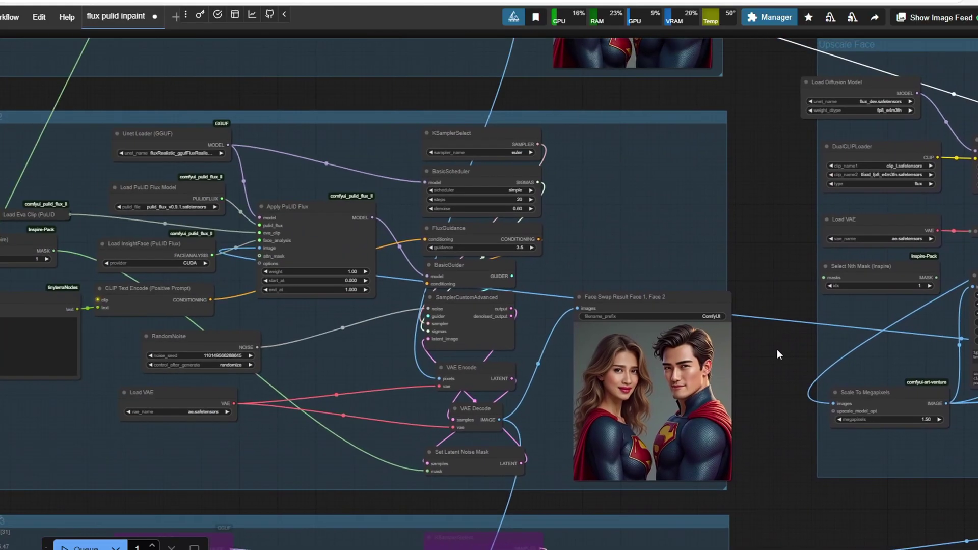
{"action": "scroll", "coordinate": [811, 264], "scroll_direction": "up", "scroll_amount": 1}
{"action": "left_click_drag", "start_coordinate": [811, 264], "coordinate": [62, 225]}
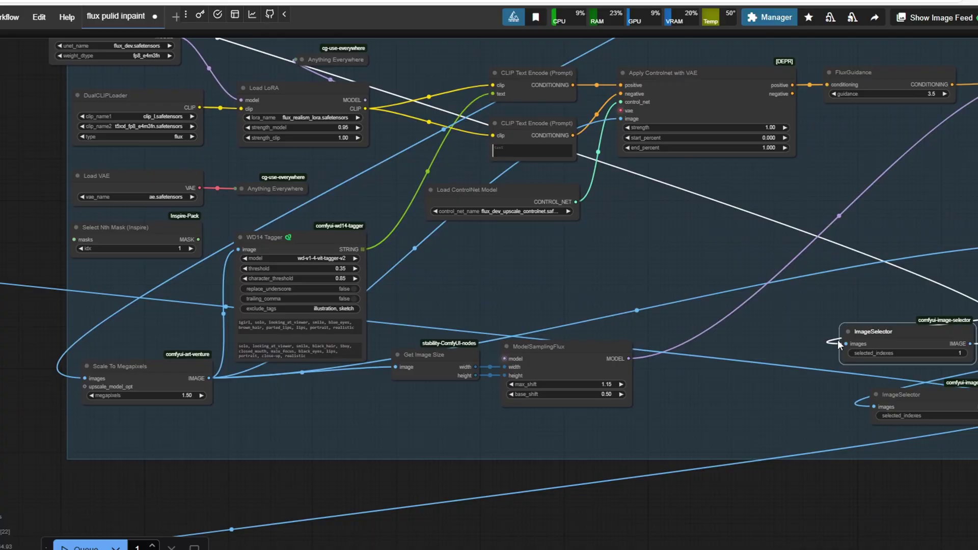
{"action": "left_click_drag", "start_coordinate": [691, 335], "coordinate": [708, 351]}
{"action": "left_click_drag", "start_coordinate": [262, 243], "coordinate": [594, 386]}
{"action": "left_click_drag", "start_coordinate": [316, 325], "coordinate": [673, 423]}
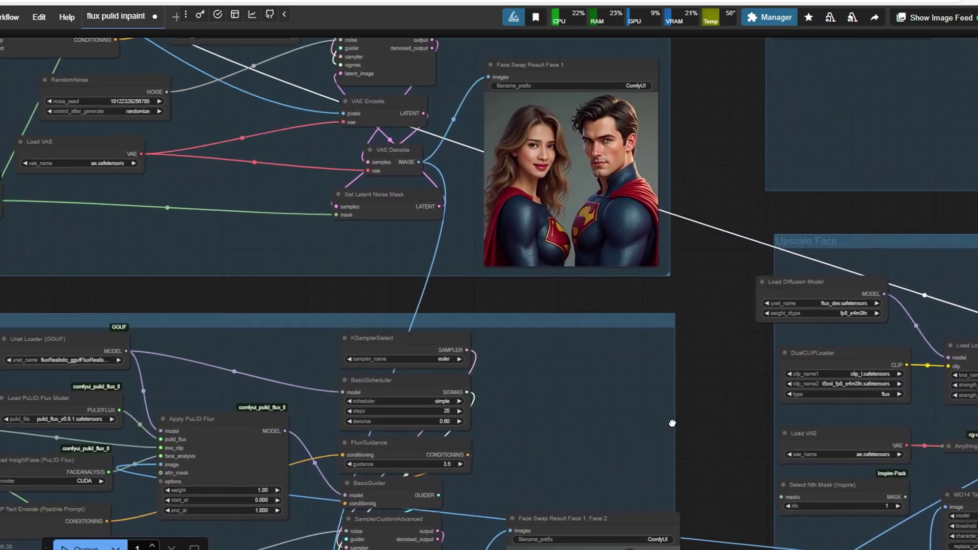
Follow the highlighted face link to the image input of Apply PuLID Flux in the Apply Pulid Face 1 group
{"action": "left_click_drag", "start_coordinate": [345, 252], "coordinate": [703, 499]}
{"action": "scroll", "coordinate": [504, 397], "scroll_direction": "down", "scroll_amount": 1}
{"action": "left_click_drag", "start_coordinate": [499, 397], "coordinate": [458, 393]}
{"action": "scroll", "coordinate": [573, 393], "scroll_direction": "up", "scroll_amount": 2}
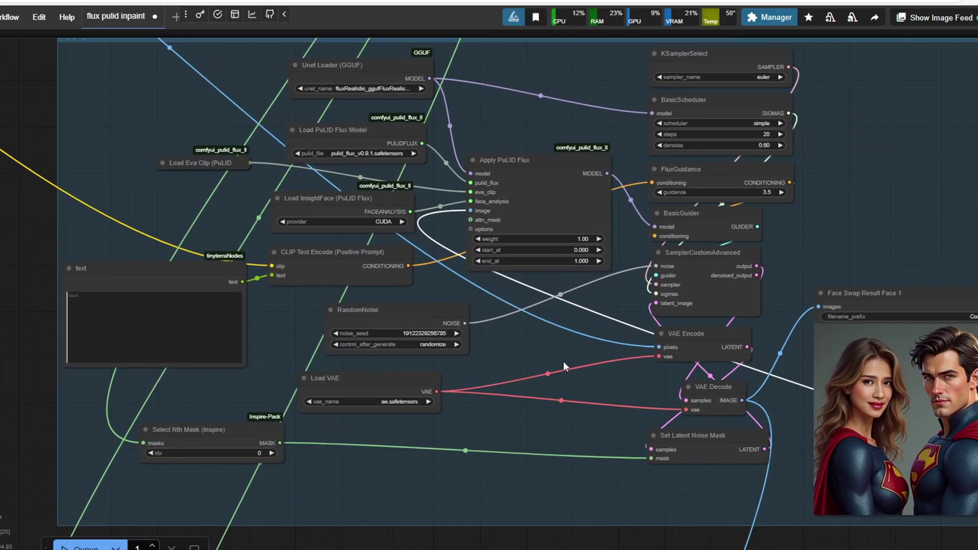
{"action": "left_click_drag", "start_coordinate": [563, 361], "coordinate": [515, 362]}
{"action": "scroll", "coordinate": [515, 362], "scroll_direction": "up", "scroll_amount": 1}
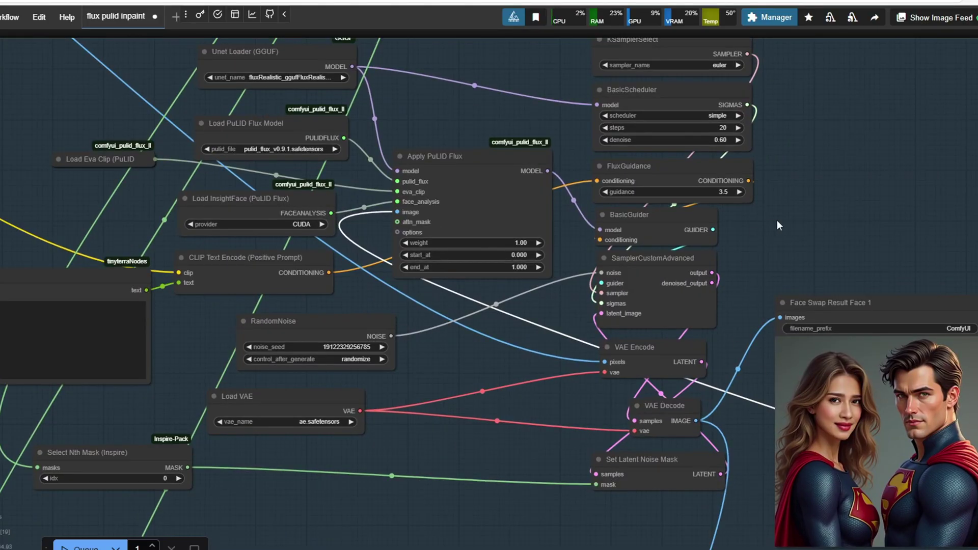
Select the Face Swap Result Face 1 node and compare its image with the Apply Pulid Face 2 group's result
{"action": "scroll", "coordinate": [777, 220], "scroll_direction": "down", "scroll_amount": 4}
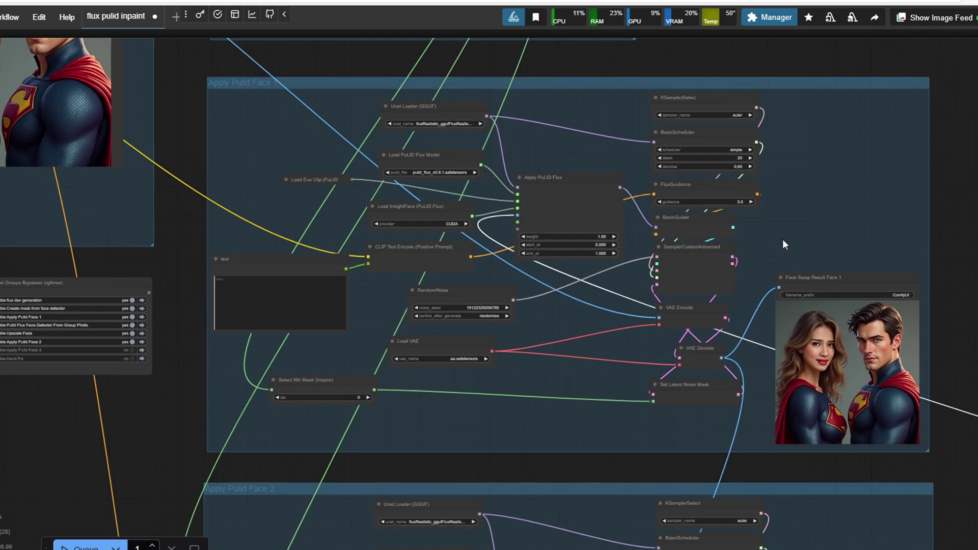
{"action": "left_click_drag", "start_coordinate": [823, 330], "coordinate": [804, 144]}
{"action": "left_click_drag", "start_coordinate": [895, 338], "coordinate": [880, 220]}
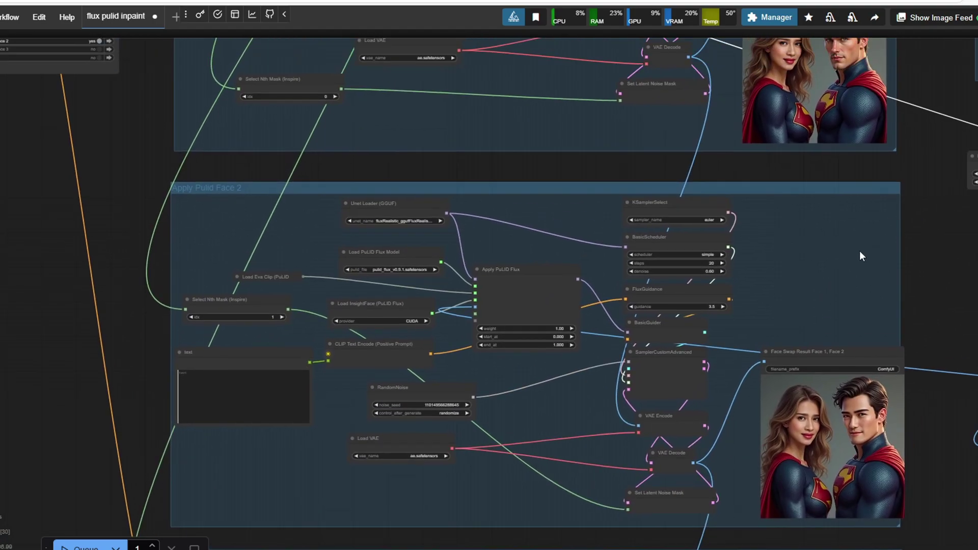
{"action": "left_click_drag", "start_coordinate": [859, 251], "coordinate": [748, 360]}
{"action": "left_click", "coordinate": [689, 229]}
{"action": "scroll", "coordinate": [688, 229], "scroll_direction": "up", "scroll_amount": 2}
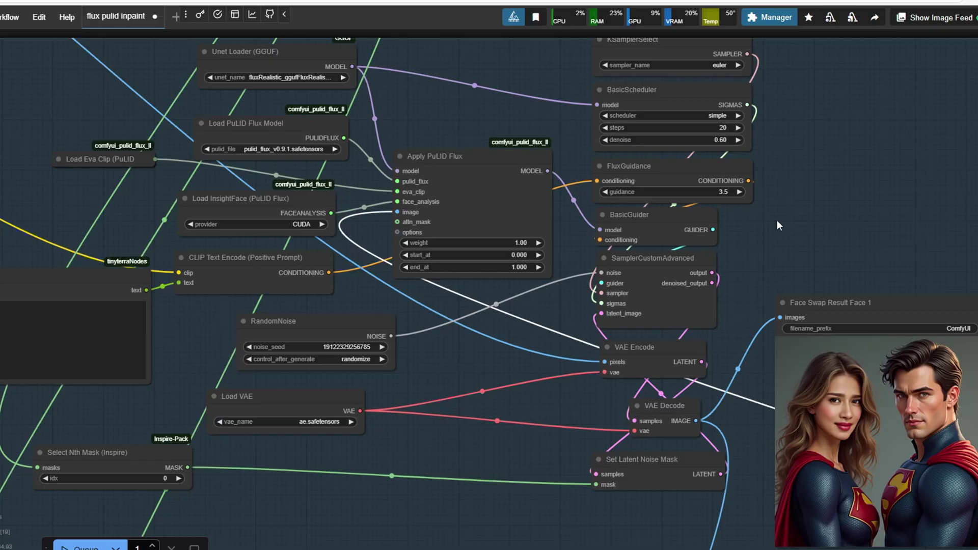
{"action": "scroll", "coordinate": [777, 220], "scroll_direction": "up", "scroll_amount": 3}
{"action": "left_click_drag", "start_coordinate": [800, 167], "coordinate": [795, 97]}
{"action": "left_click_drag", "start_coordinate": [897, 335], "coordinate": [881, 226]}
{"action": "left_click_drag", "start_coordinate": [845, 262], "coordinate": [736, 369]}
{"action": "left_click", "coordinate": [726, 204]}
{"action": "left_click_drag", "start_coordinate": [618, 189], "coordinate": [714, 252]}
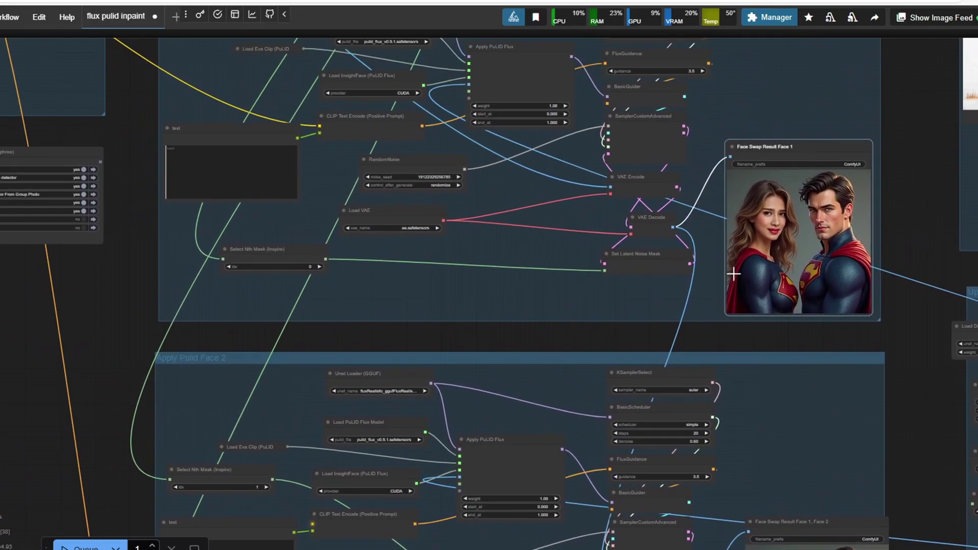
Trace the VAE Decode output of Apply Pulid Face 1 to the VAE Encode node in Apply Pulid Face 2
{"action": "scroll", "coordinate": [714, 249], "scroll_direction": "up", "scroll_amount": 6}
{"action": "scroll", "coordinate": [712, 246], "scroll_direction": "down", "scroll_amount": 1}
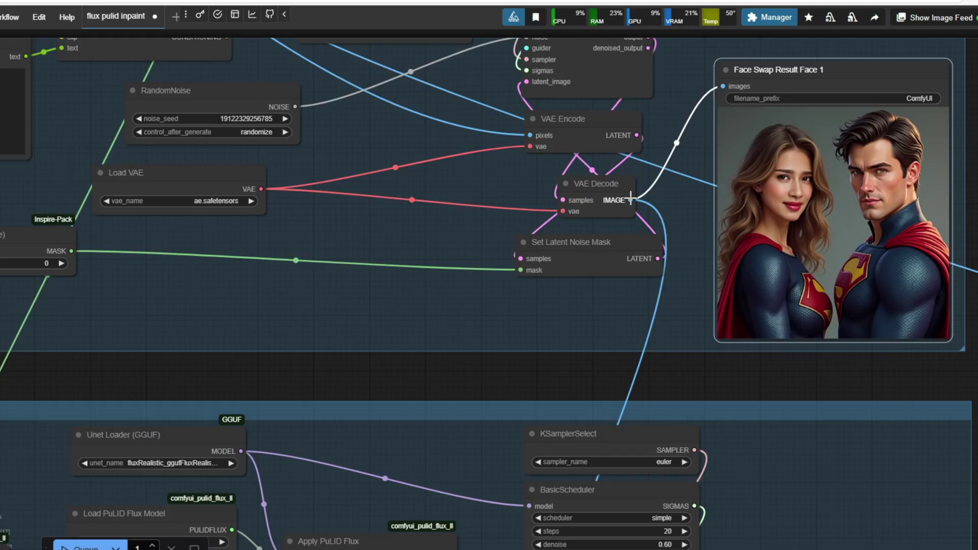
{"action": "left_click_drag", "start_coordinate": [660, 332], "coordinate": [702, 200]}
{"action": "scroll", "coordinate": [779, 316], "scroll_direction": "down", "scroll_amount": 2}
{"action": "left_click_drag", "start_coordinate": [780, 342], "coordinate": [781, 132]}
{"action": "left_click", "coordinate": [655, 379]}
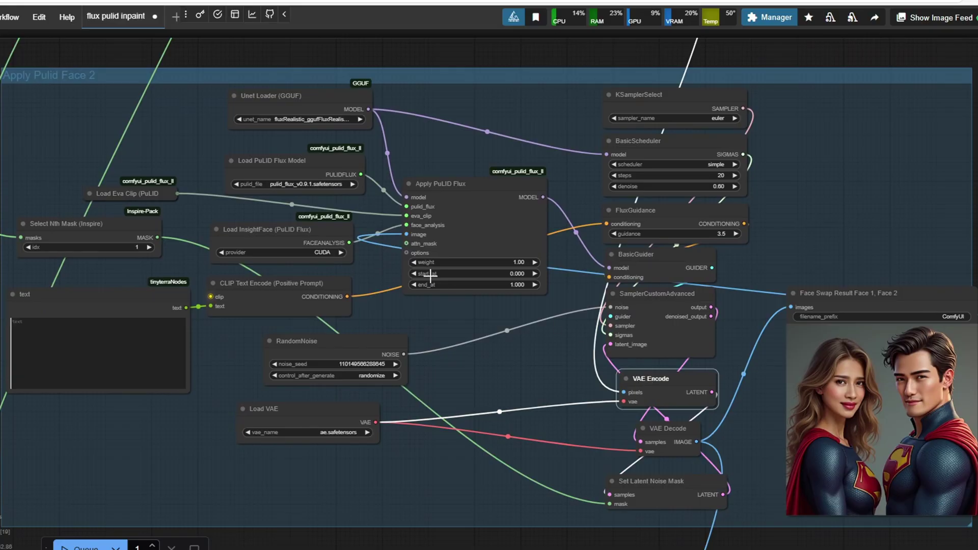
Find and select the ImageSelector node with selected_indexes 2 in the Upscale Face group
{"action": "scroll", "coordinate": [707, 288], "scroll_direction": "down", "scroll_amount": 3}
{"action": "left_click_drag", "start_coordinate": [866, 260], "coordinate": [411, 333]}
{"action": "left_click_drag", "start_coordinate": [975, 122], "coordinate": [686, 254]}
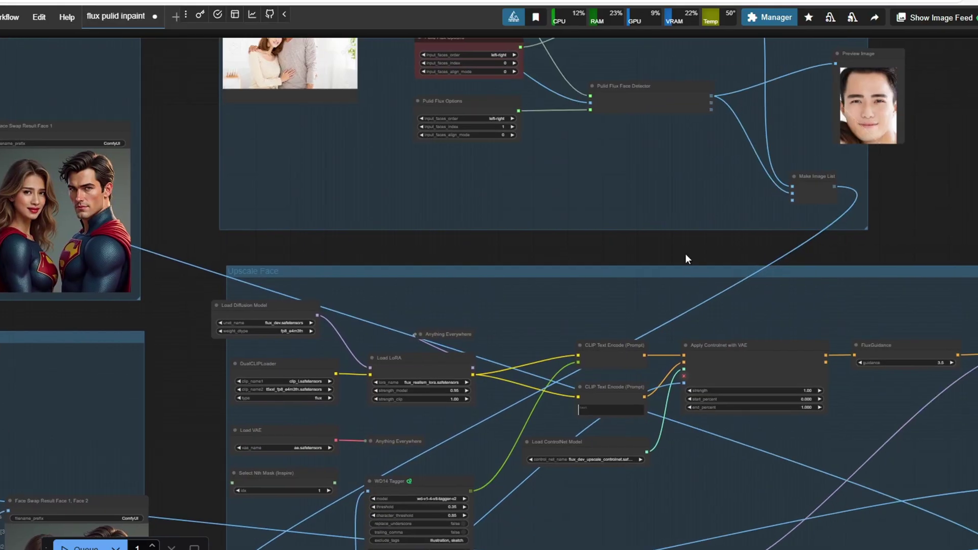
{"action": "scroll", "coordinate": [685, 253], "scroll_direction": "down", "scroll_amount": 1}
{"action": "left_click_drag", "start_coordinate": [807, 215], "coordinate": [615, 309]}
{"action": "scroll", "coordinate": [616, 309], "scroll_direction": "up", "scroll_amount": 1}
{"action": "left_click_drag", "start_coordinate": [655, 367], "coordinate": [720, 96]}
{"action": "left_click_drag", "start_coordinate": [757, 324], "coordinate": [637, 210]}
{"action": "scroll", "coordinate": [682, 334], "scroll_direction": "up", "scroll_amount": 3}
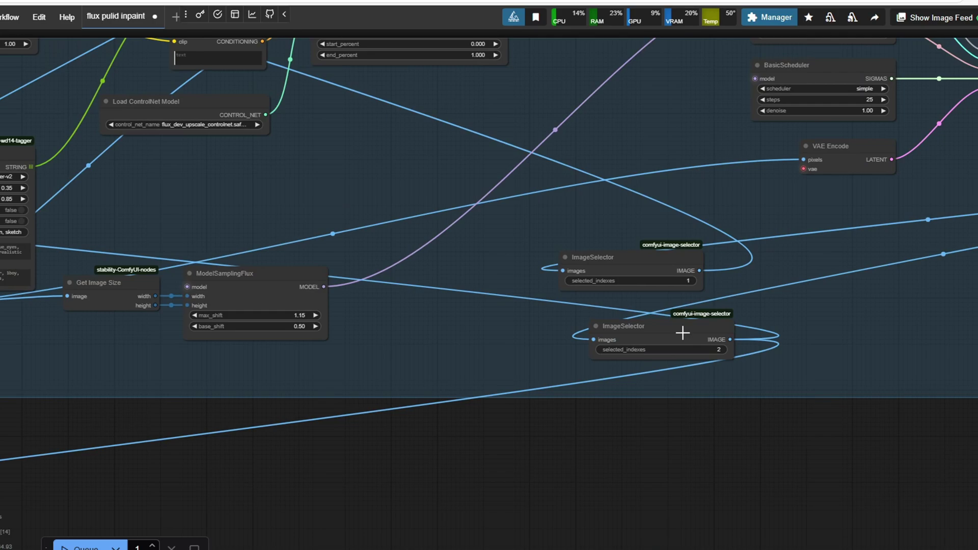
{"action": "left_click", "coordinate": [683, 334]}
Trace the selected ImageSelector's output to the image input of Apply PuLID Flux in the Apply Pulid Face 2 group
{"action": "scroll", "coordinate": [386, 356], "scroll_direction": "down", "scroll_amount": 2}
{"action": "left_click_drag", "start_coordinate": [444, 344], "coordinate": [814, 311]}
{"action": "left_click_drag", "start_coordinate": [193, 342], "coordinate": [794, 425]}
{"action": "scroll", "coordinate": [492, 366], "scroll_direction": "up", "scroll_amount": 4}
{"action": "scroll", "coordinate": [493, 366], "scroll_direction": "up", "scroll_amount": 2}
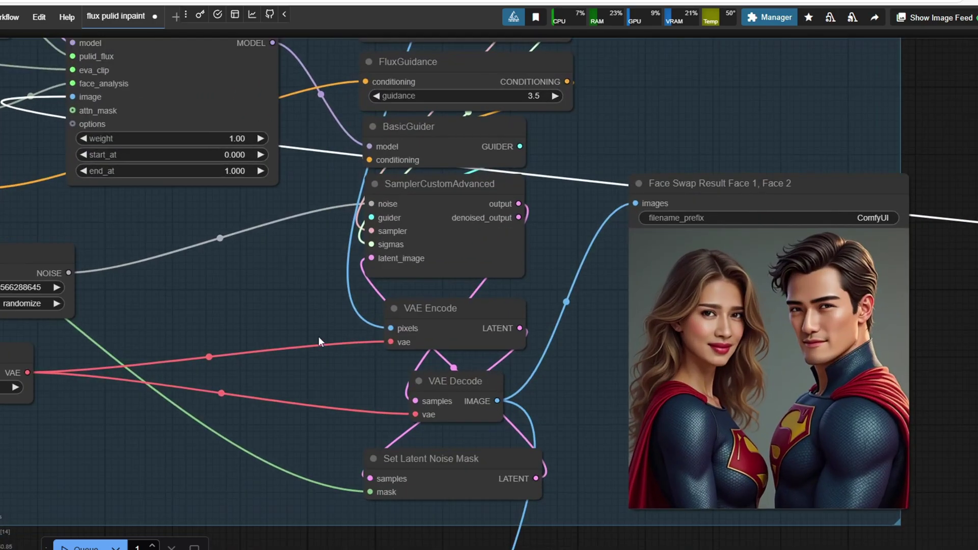
{"action": "left_click_drag", "start_coordinate": [320, 339], "coordinate": [564, 411]}
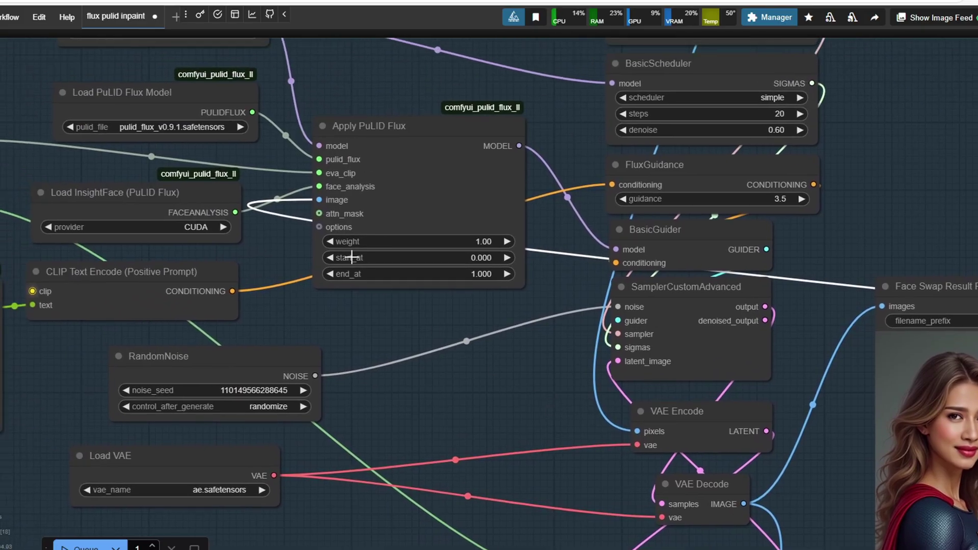
Inspect the swapped faces in Face Swap Result Face 1, Face 2 and get an overview of the surrounding groups
{"action": "left_click_drag", "start_coordinate": [534, 327], "coordinate": [234, 224]}
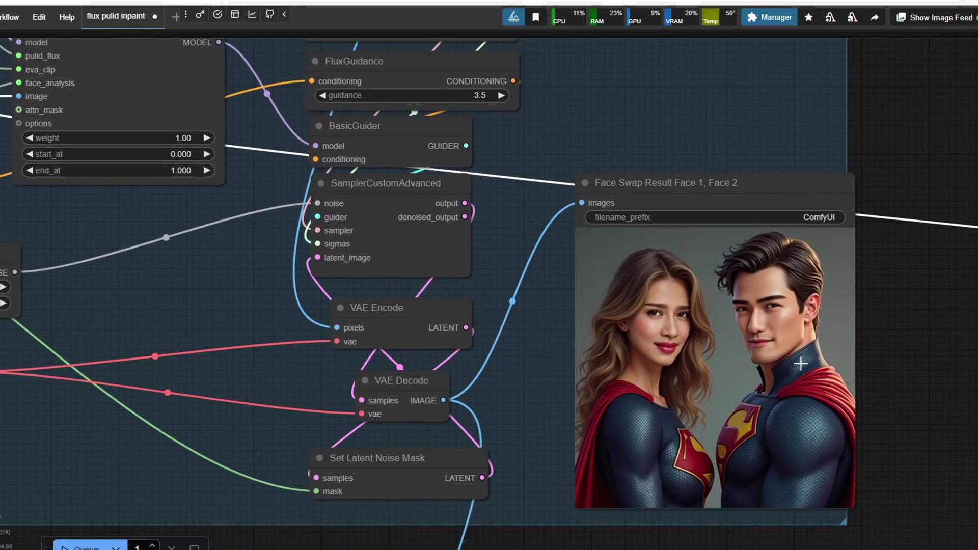
{"action": "mouse_move", "coordinate": [802, 306]}
{"action": "left_mouse_down"}
{"action": "mouse_move", "coordinate": [875, 290]}
{"action": "mouse_move", "coordinate": [804, 309]}
{"action": "left_mouse_up"}
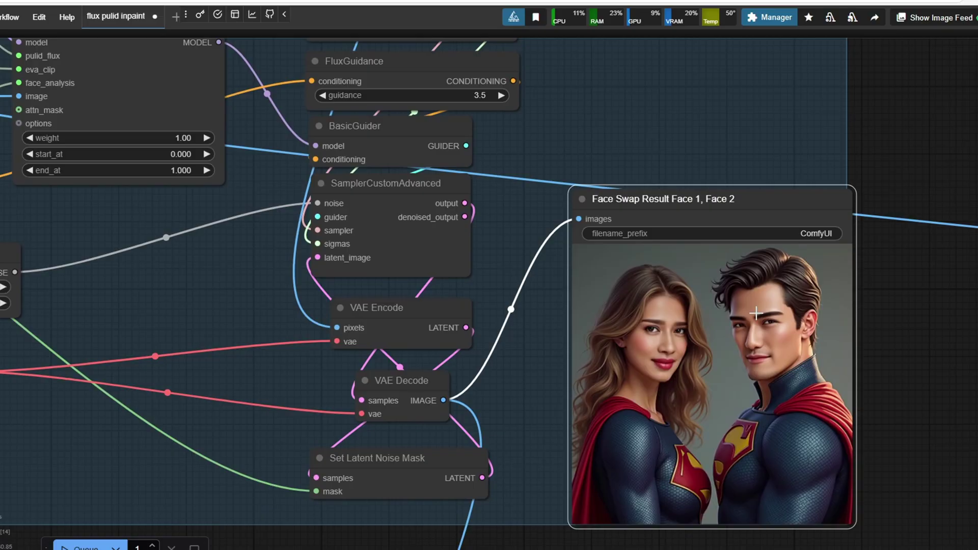
{"action": "scroll", "coordinate": [804, 309], "scroll_direction": "down", "scroll_amount": 3}
{"action": "scroll", "coordinate": [469, 332], "scroll_direction": "down", "scroll_amount": 1}
{"action": "scroll", "coordinate": [469, 332], "scroll_direction": "down", "scroll_amount": 3}
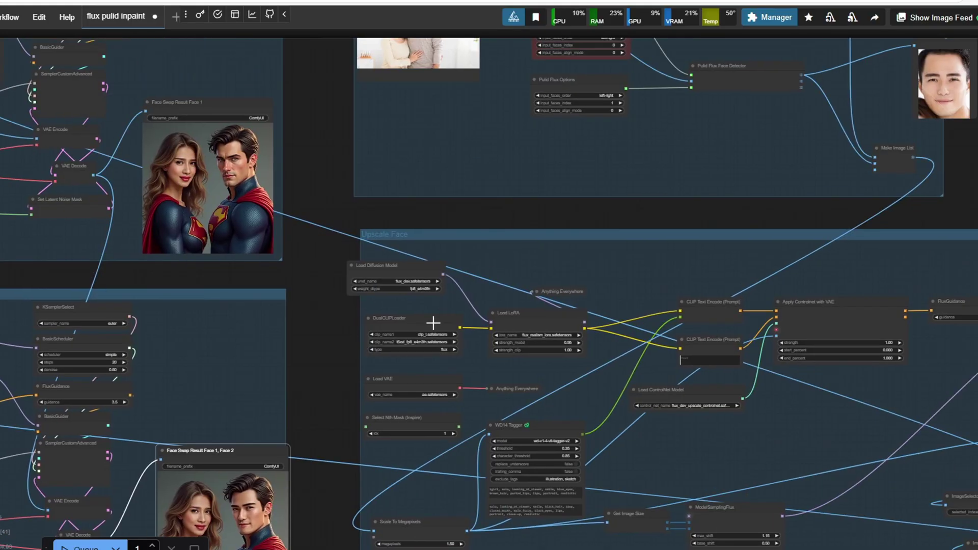
{"action": "scroll", "coordinate": [700, 242], "scroll_direction": "down", "scroll_amount": 3}
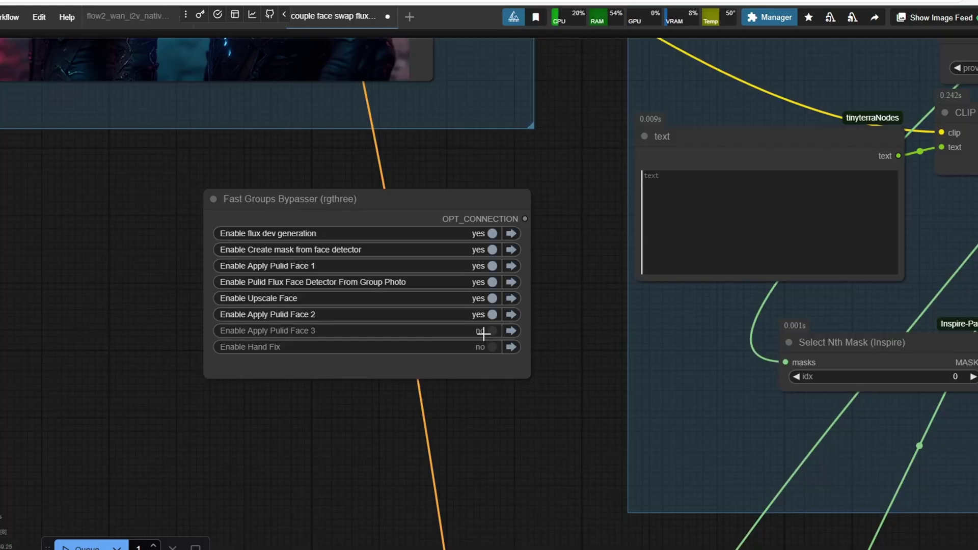
Enable Apply Pulid Face 3 in the Fast Groups Bypasser of the couple face swap workflow and go to that group
{"action": "left_click", "coordinate": [484, 332]}
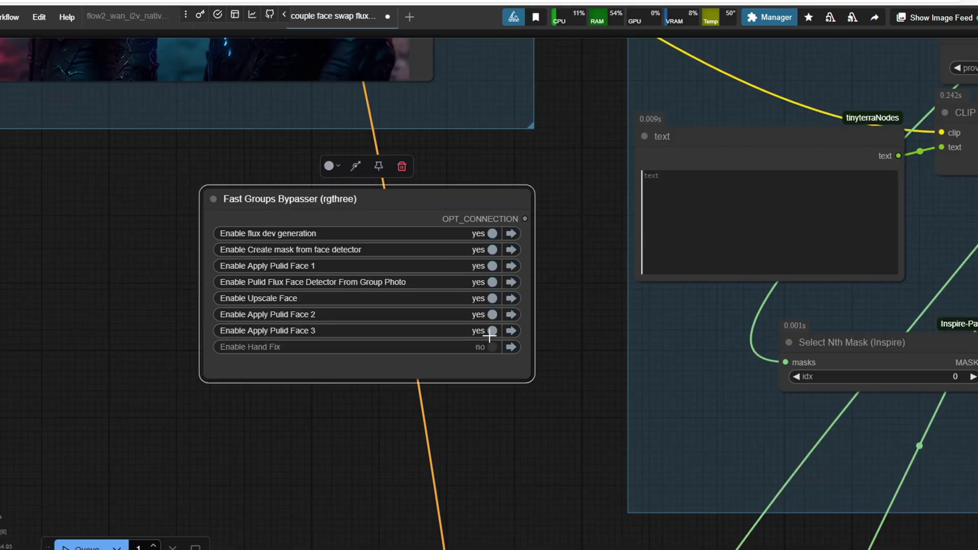
{"action": "scroll", "coordinate": [537, 481], "scroll_direction": "down", "scroll_amount": 2}
{"action": "left_click_drag", "start_coordinate": [540, 487], "coordinate": [265, 240]}
{"action": "scroll", "coordinate": [398, 412], "scroll_direction": "down", "scroll_amount": 3}
{"action": "left_click_drag", "start_coordinate": [658, 323], "coordinate": [292, 100]}
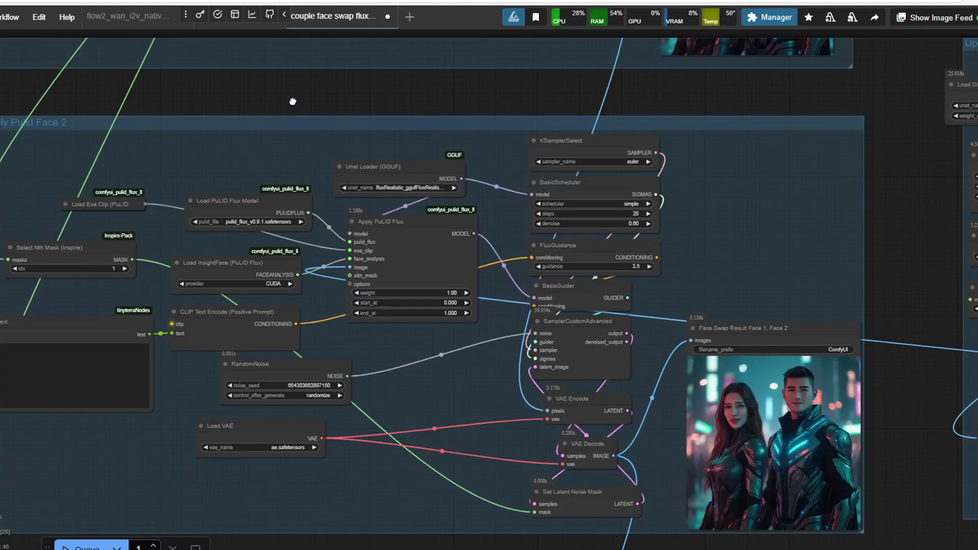
{"action": "scroll", "coordinate": [367, 346], "scroll_direction": "down", "scroll_amount": 4}
{"action": "left_click_drag", "start_coordinate": [726, 485], "coordinate": [655, 194]}
{"action": "scroll", "coordinate": [648, 259], "scroll_direction": "up", "scroll_amount": 5}
{"action": "left_click_drag", "start_coordinate": [556, 255], "coordinate": [704, 379]}
{"action": "left_click", "coordinate": [461, 162]}
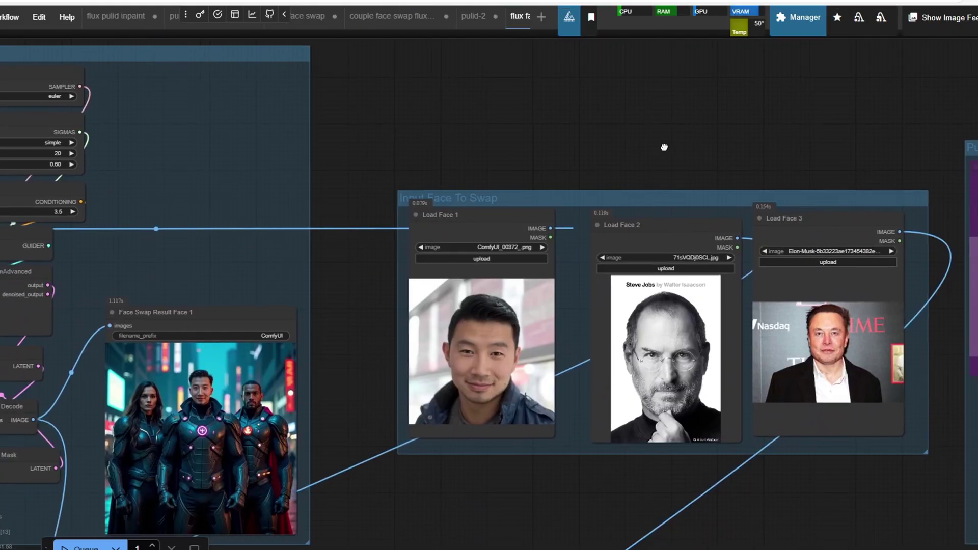
Examine the Load Face 1, Load Face 2 and Load Face 3 images in the Input Face To Swap group
{"action": "scroll", "coordinate": [647, 214], "scroll_direction": "up", "scroll_amount": 2}
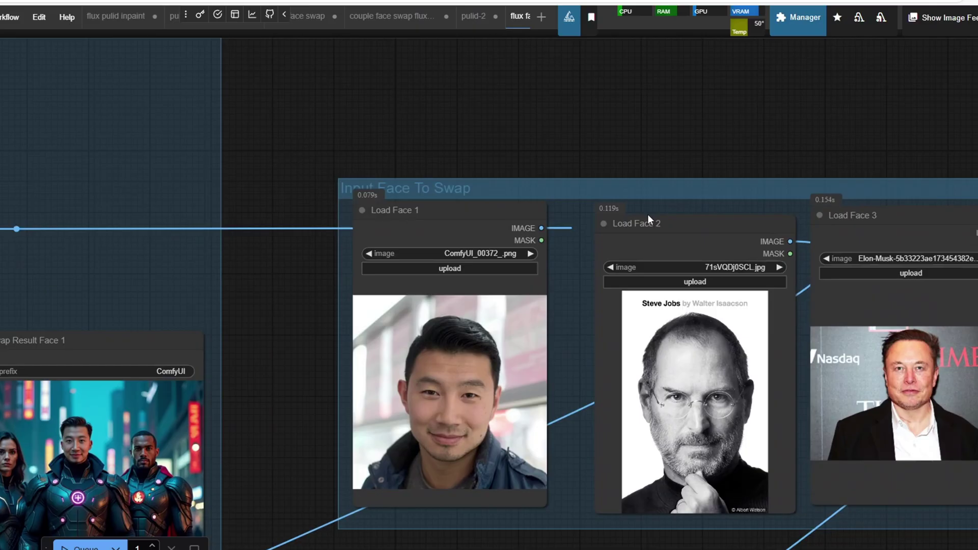
{"action": "left_click_drag", "start_coordinate": [558, 138], "coordinate": [497, 129]}
{"action": "left_click", "coordinate": [615, 339]}
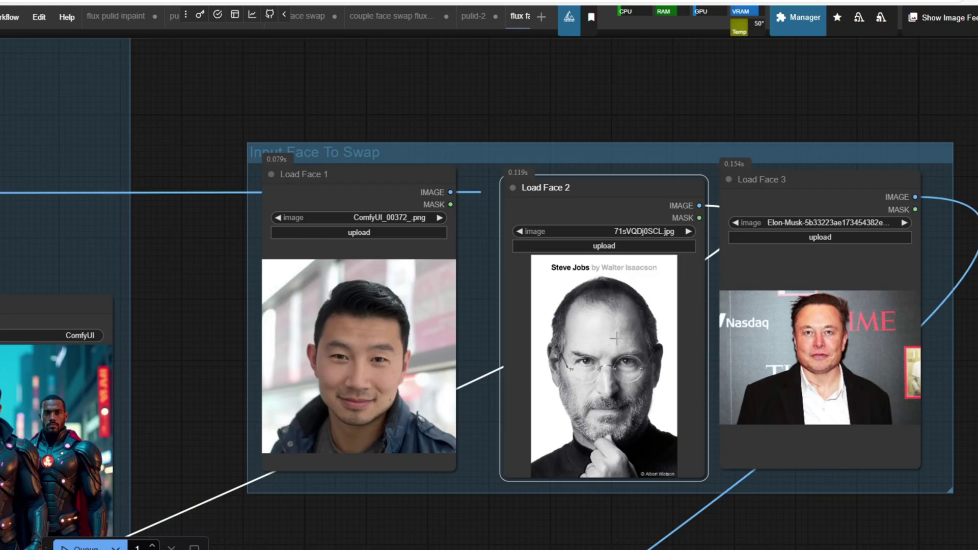
{"action": "left_click", "coordinate": [759, 350]}
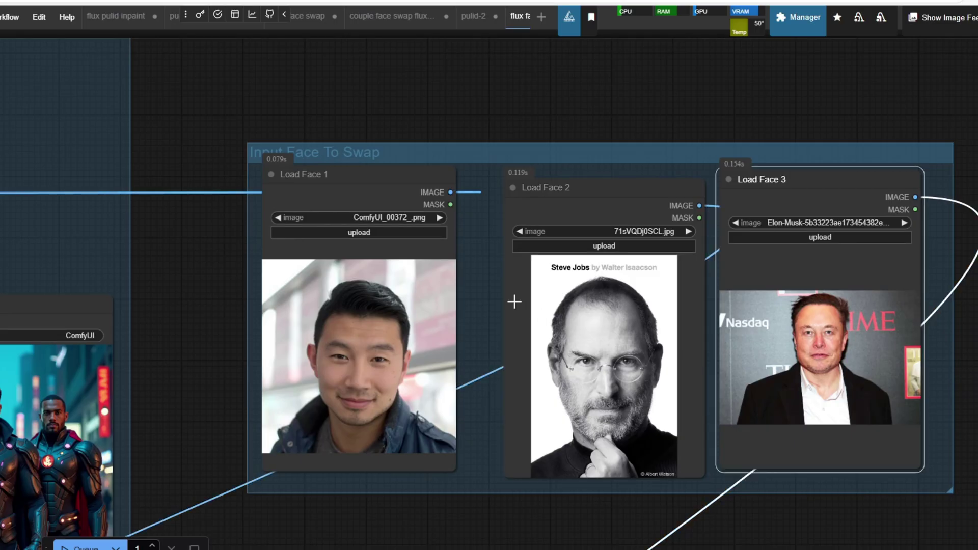
{"action": "scroll", "coordinate": [514, 301], "scroll_direction": "down", "scroll_amount": 3}
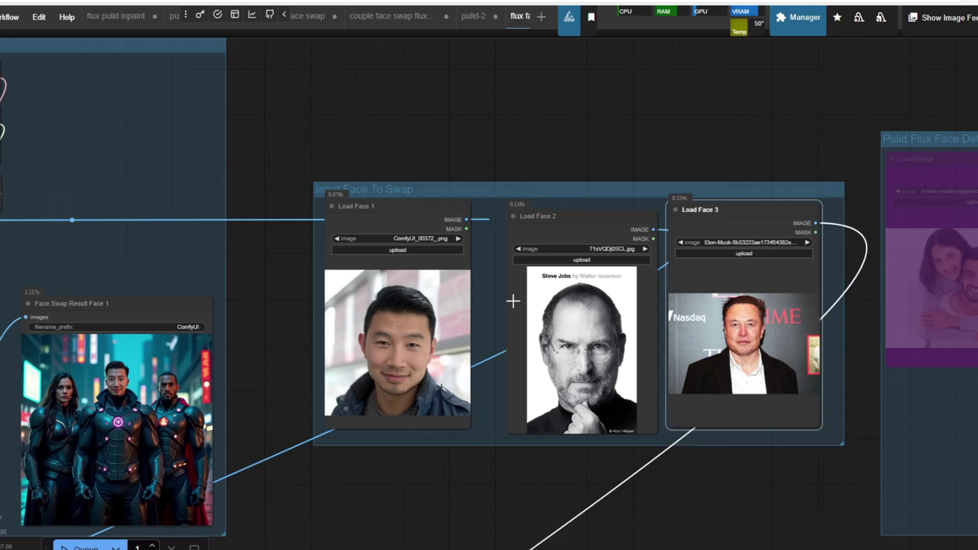
Review the Create mask from face detector group and the positive prompt in the flux dev generation group
{"action": "scroll", "coordinate": [504, 297], "scroll_direction": "down", "scroll_amount": 2}
{"action": "left_click_drag", "start_coordinate": [386, 150], "coordinate": [676, 346]}
{"action": "left_click_drag", "start_coordinate": [414, 171], "coordinate": [722, 383]}
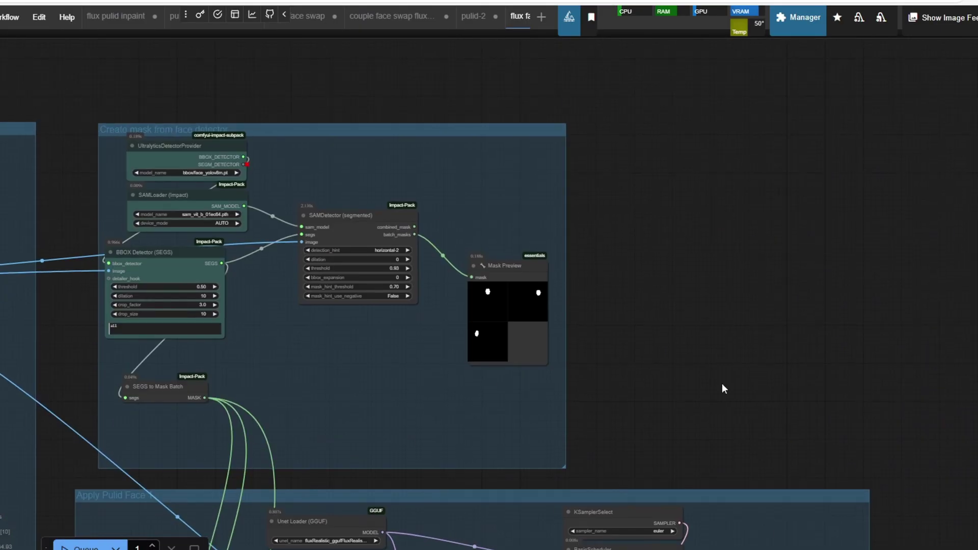
{"action": "left_click_drag", "start_coordinate": [153, 399], "coordinate": [531, 210]}
{"action": "left_click_drag", "start_coordinate": [372, 159], "coordinate": [594, 285]}
{"action": "scroll", "coordinate": [596, 286], "scroll_direction": "up", "scroll_amount": 5}
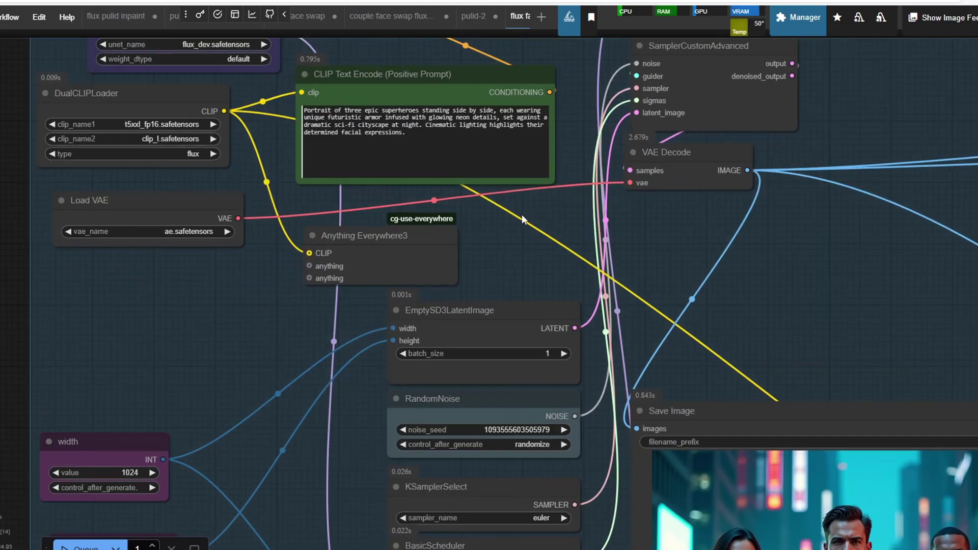
{"action": "left_click_drag", "start_coordinate": [524, 218], "coordinate": [620, 403]}
{"action": "left_click_drag", "start_coordinate": [404, 294], "coordinate": [515, 294]}
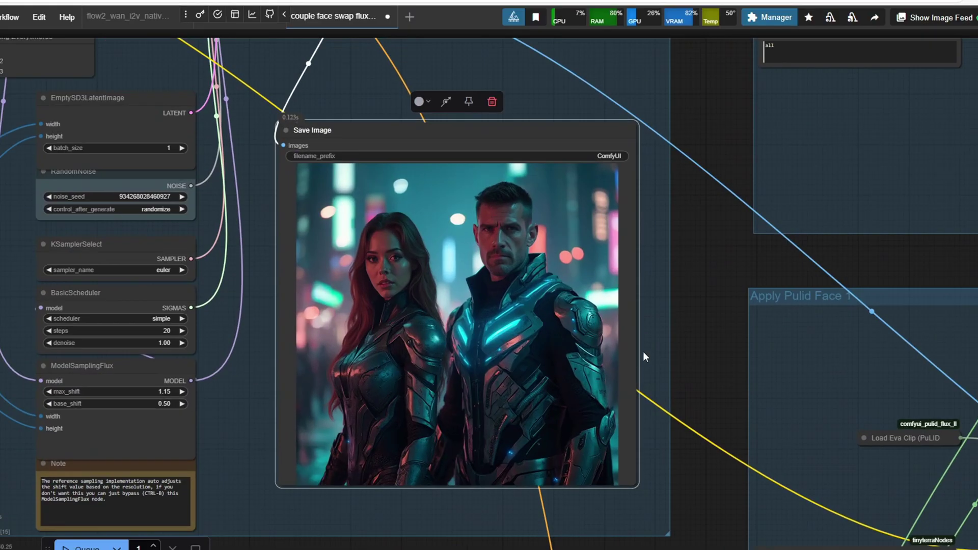
Compare the couple workflow's generated image with its Face 1 result and its combined Face 1, Face 2 result
{"action": "scroll", "coordinate": [647, 351], "scroll_direction": "down", "scroll_amount": 2}
{"action": "left_click_drag", "start_coordinate": [781, 268], "coordinate": [401, 157]}
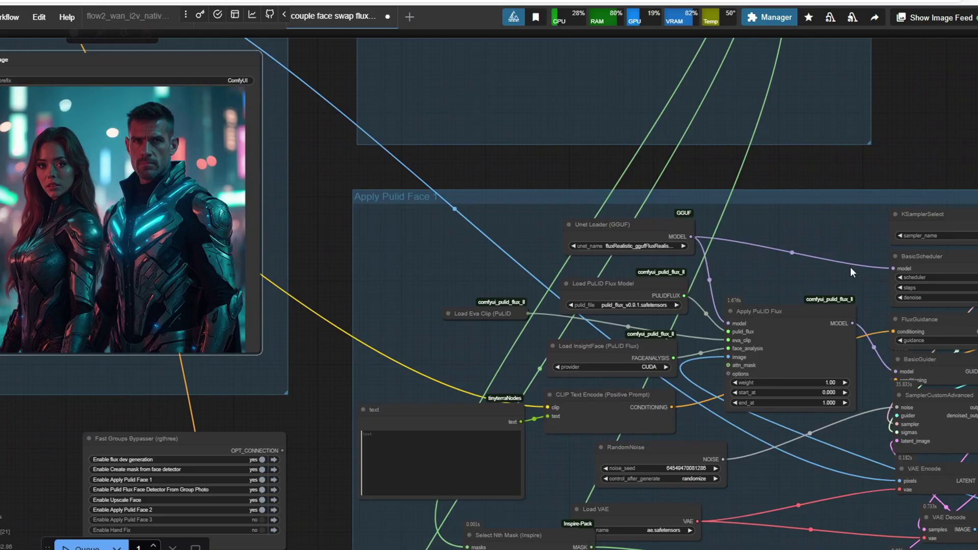
{"action": "left_click_drag", "start_coordinate": [762, 152], "coordinate": [376, 22]}
{"action": "scroll", "coordinate": [864, 394], "scroll_direction": "up", "scroll_amount": 10}
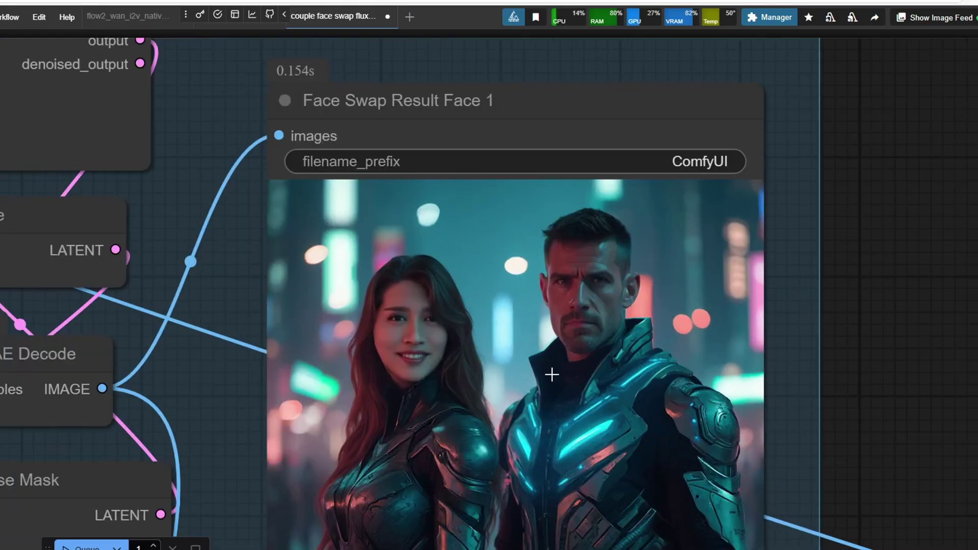
{"action": "scroll", "coordinate": [766, 326], "scroll_direction": "down", "scroll_amount": 5}
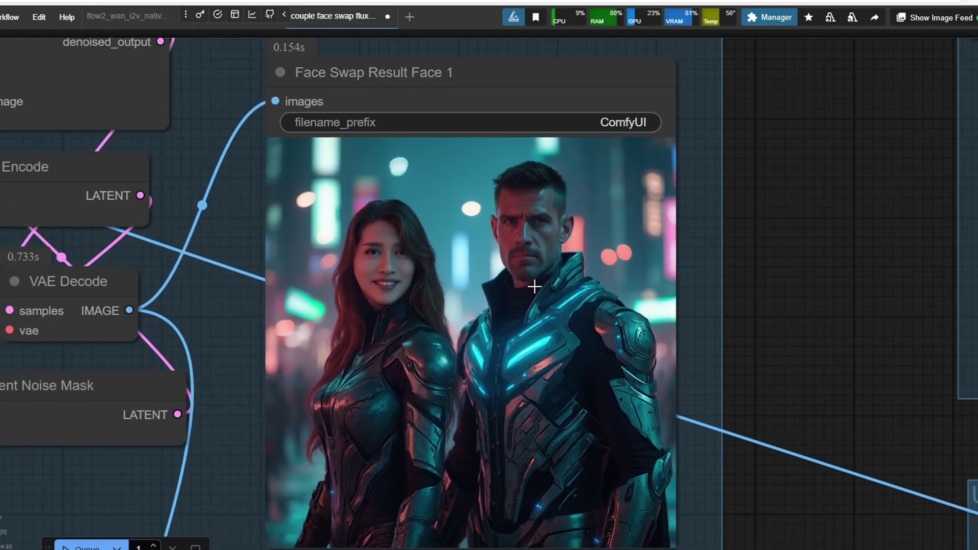
{"action": "scroll", "coordinate": [670, 310], "scroll_direction": "up", "scroll_amount": 6}
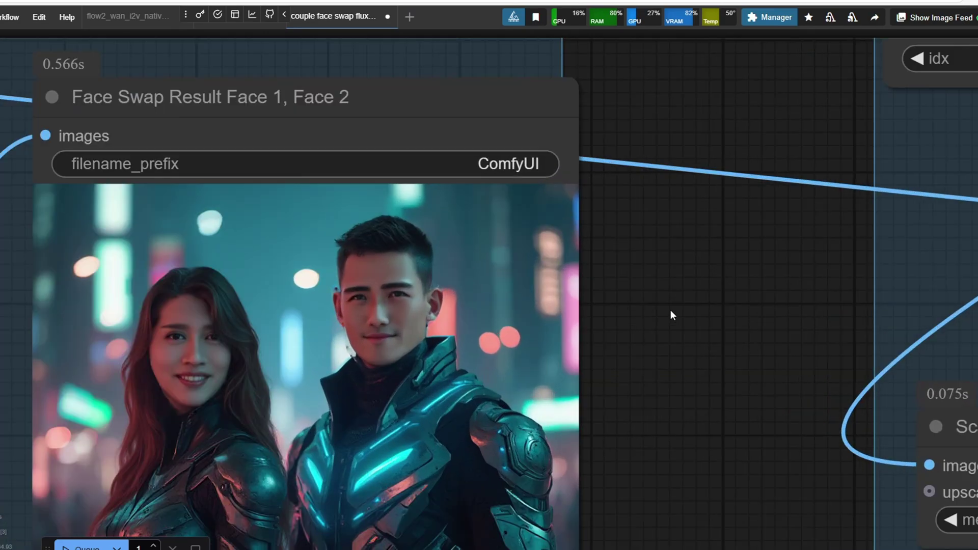
{"action": "left_click_drag", "start_coordinate": [630, 332], "coordinate": [610, 326]}
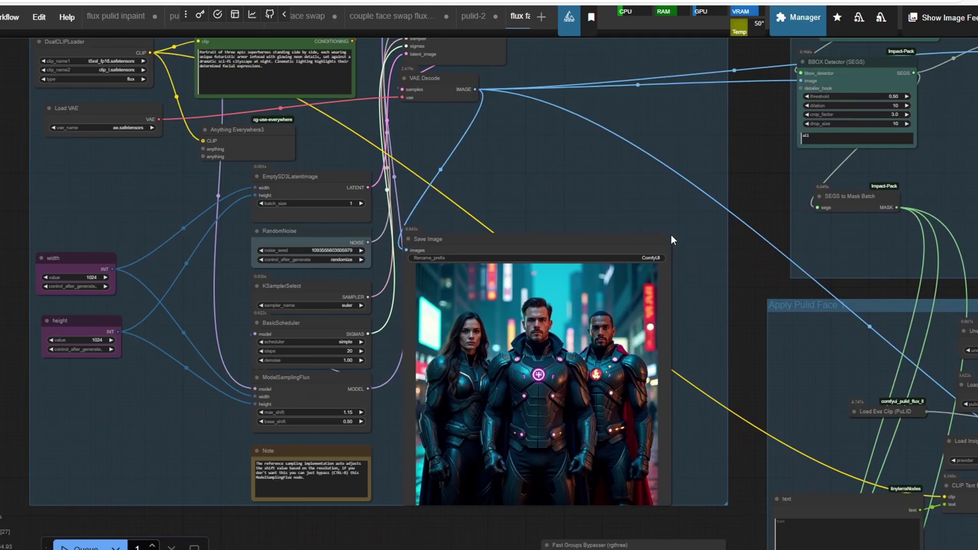
Highlight the three-superheroes text in the positive prompt of the flux dev generation group
{"action": "left_click_drag", "start_coordinate": [374, 157], "coordinate": [595, 286]}
{"action": "scroll", "coordinate": [601, 286], "scroll_direction": "up", "scroll_amount": 5}
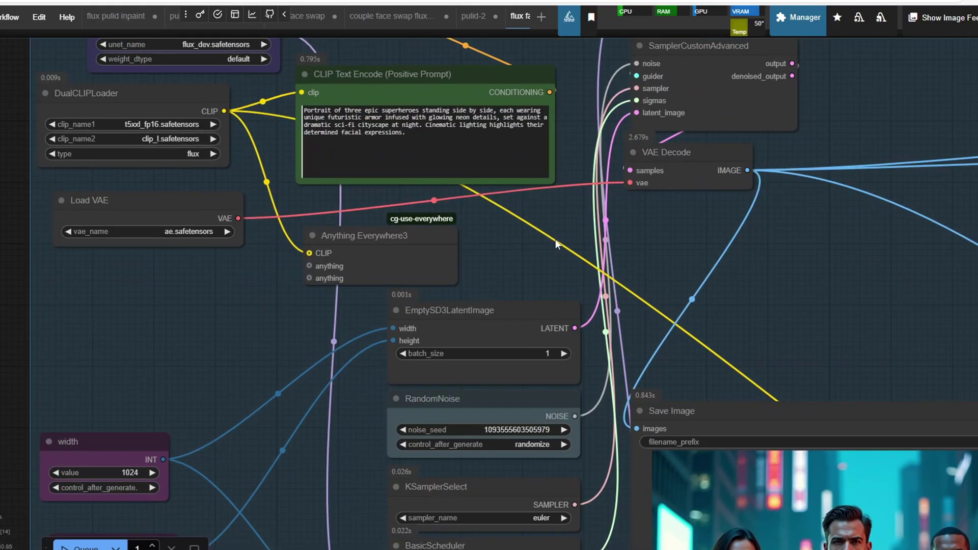
{"action": "left_click_drag", "start_coordinate": [486, 186], "coordinate": [582, 371]}
{"action": "left_click_drag", "start_coordinate": [406, 295], "coordinate": [563, 335]}
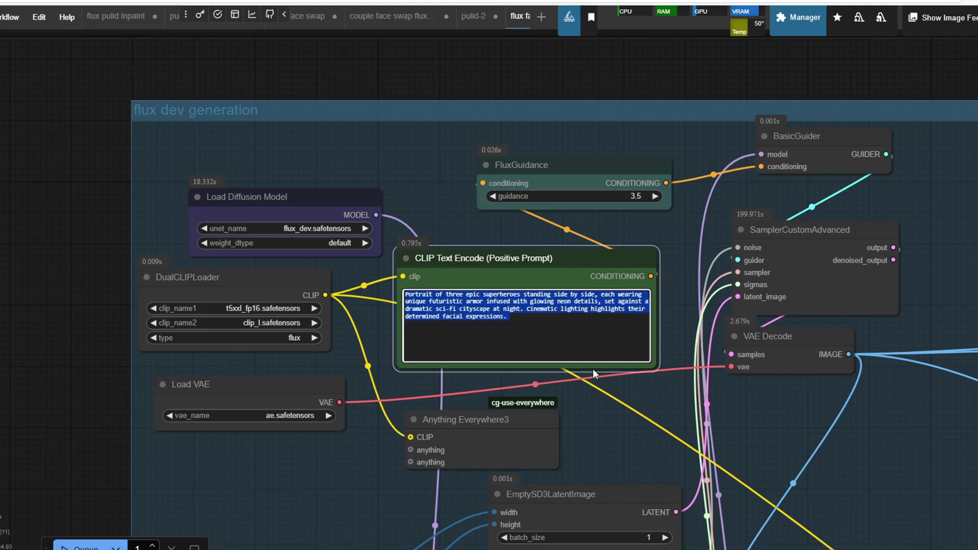
{"action": "left_click", "coordinate": [721, 443]}
Inspect the generated image of three superheroes in the Save Image node
{"action": "scroll", "coordinate": [722, 443], "scroll_direction": "down", "scroll_amount": 3}
{"action": "left_click_drag", "start_coordinate": [721, 443], "coordinate": [499, 181]}
{"action": "left_click_drag", "start_coordinate": [693, 246], "coordinate": [523, 94]}
{"action": "scroll", "coordinate": [513, 264], "scroll_direction": "up", "scroll_amount": 3}
{"action": "scroll", "coordinate": [710, 350], "scroll_direction": "up", "scroll_amount": 2}
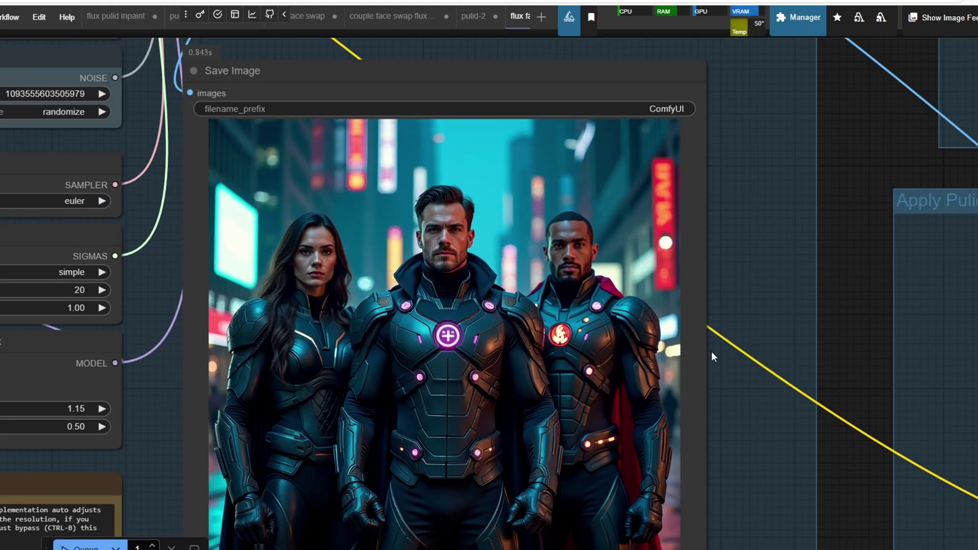
Review the Create mask from face detector group and enlarge the first face mask in the Mask Preview node
{"action": "scroll", "coordinate": [711, 351], "scroll_direction": "down", "scroll_amount": 7}
{"action": "scroll", "coordinate": [711, 351], "scroll_direction": "down", "scroll_amount": 1}
{"action": "left_click_drag", "start_coordinate": [798, 286], "coordinate": [528, 353]}
{"action": "left_click_drag", "start_coordinate": [755, 268], "coordinate": [520, 402]}
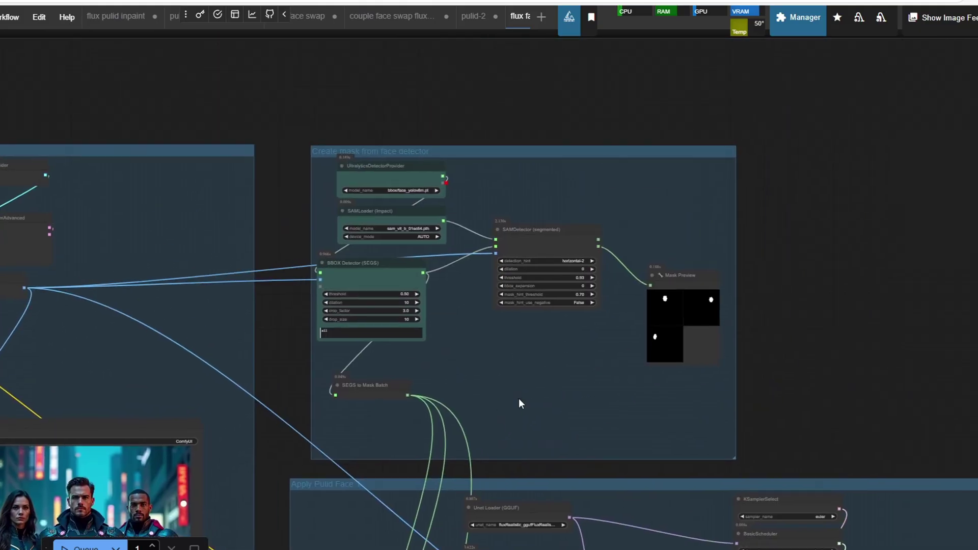
{"action": "scroll", "coordinate": [654, 360], "scroll_direction": "up", "scroll_amount": 5}
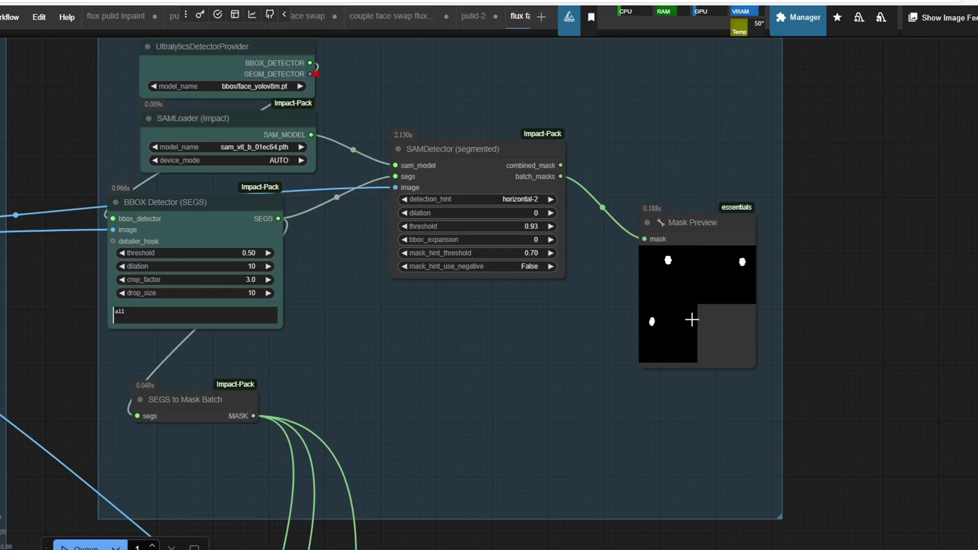
{"action": "scroll", "coordinate": [619, 437], "scroll_direction": "down", "scroll_amount": 5}
{"action": "left_click_drag", "start_coordinate": [618, 438], "coordinate": [513, 255]}
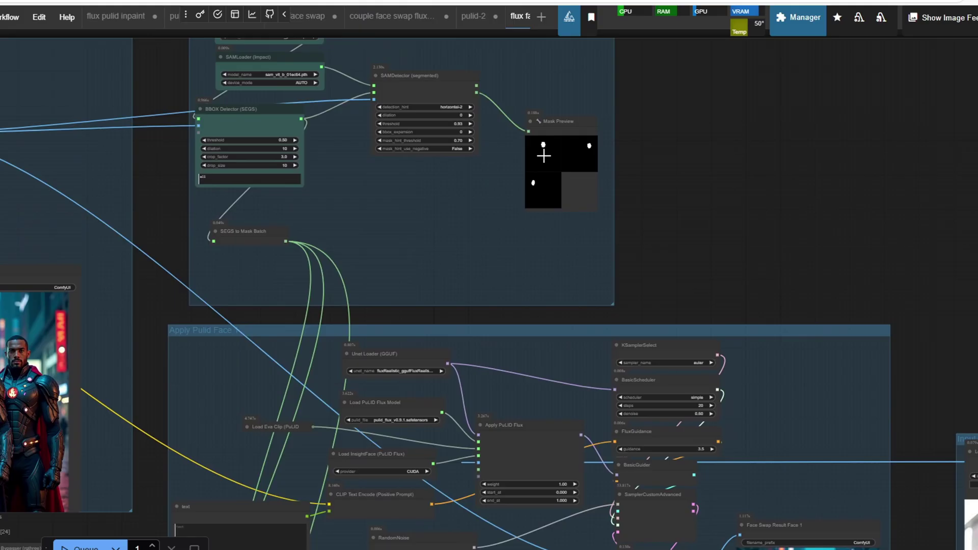
{"action": "left_click", "coordinate": [543, 155]}
Compare the Face Swap Result Face 1 image with the source photo in the Load Face 1 node
{"action": "scroll", "coordinate": [477, 136], "scroll_direction": "down", "scroll_amount": 5}
{"action": "scroll", "coordinate": [477, 137], "scroll_direction": "right", "scroll_amount": 2}
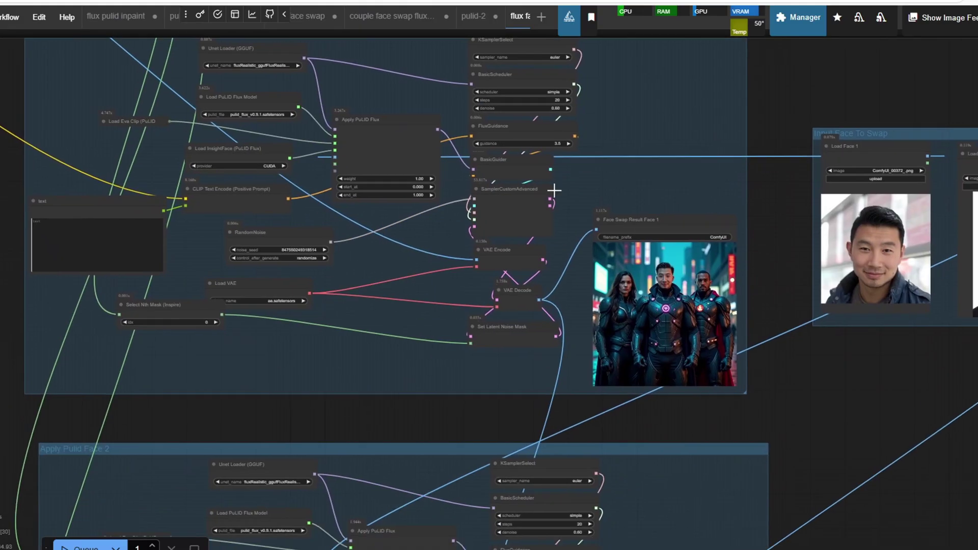
{"action": "left_click_drag", "start_coordinate": [637, 157], "coordinate": [636, 224]}
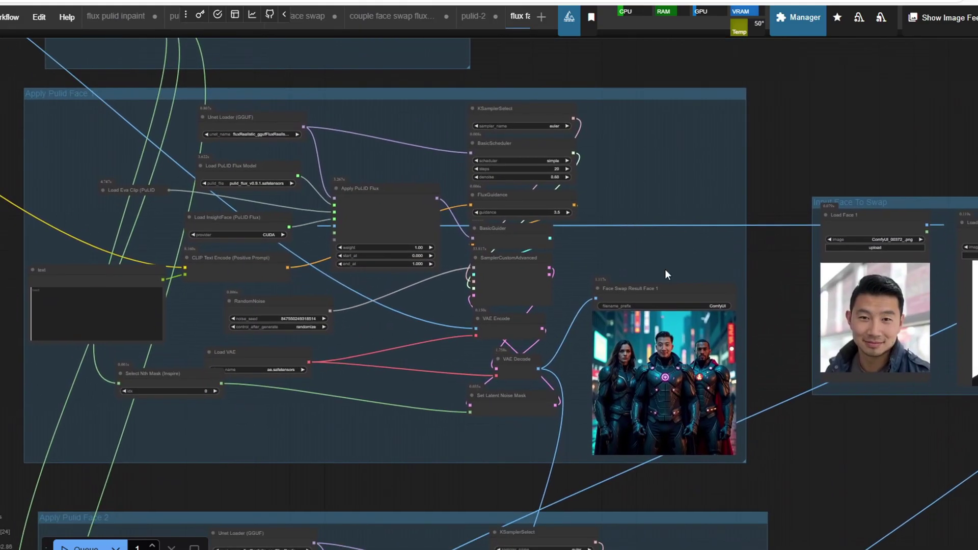
{"action": "scroll", "coordinate": [693, 283], "scroll_direction": "up", "scroll_amount": 2}
{"action": "left_click_drag", "start_coordinate": [708, 289], "coordinate": [678, 246]}
{"action": "scroll", "coordinate": [680, 268], "scroll_direction": "up", "scroll_amount": 10}
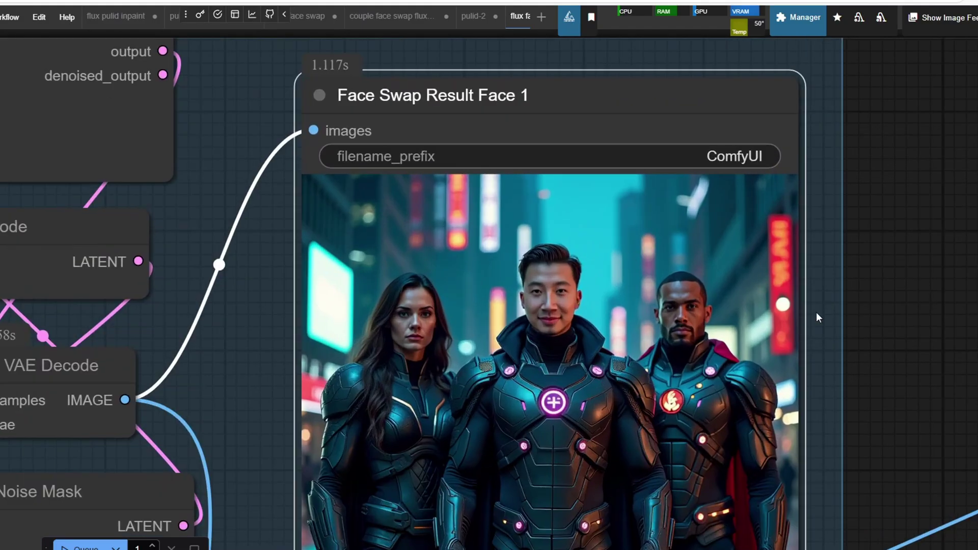
{"action": "scroll", "coordinate": [847, 334], "scroll_direction": "down", "scroll_amount": 12}
{"action": "scroll", "coordinate": [856, 339], "scroll_direction": "up", "scroll_amount": 2}
{"action": "left_click_drag", "start_coordinate": [856, 339], "coordinate": [582, 250]}
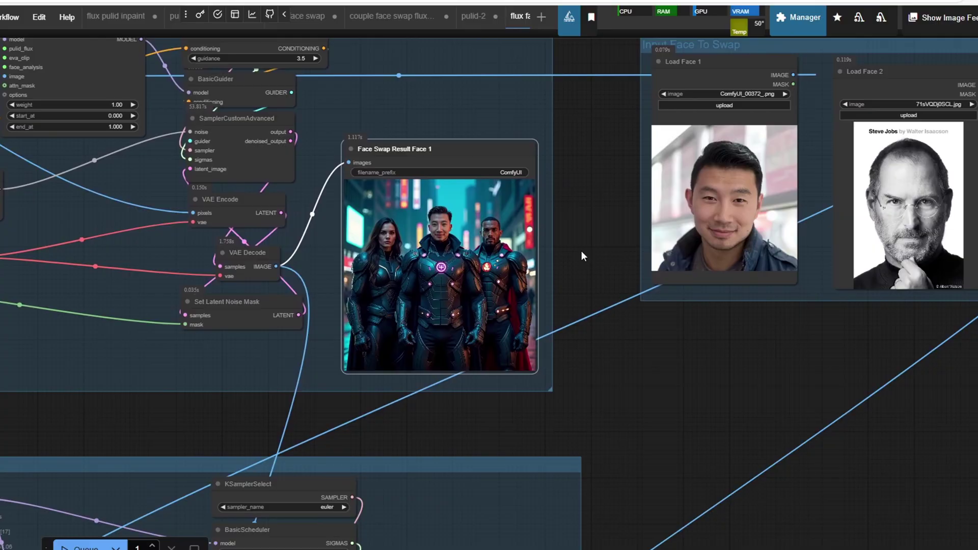
Show the second face mask in the Mask Preview node of the Create mask from face detector group
{"action": "scroll", "coordinate": [612, 225], "scroll_direction": "down", "scroll_amount": 3}
{"action": "left_click_drag", "start_coordinate": [549, 159], "coordinate": [611, 315]}
{"action": "left_click_drag", "start_coordinate": [555, 233], "coordinate": [629, 386]}
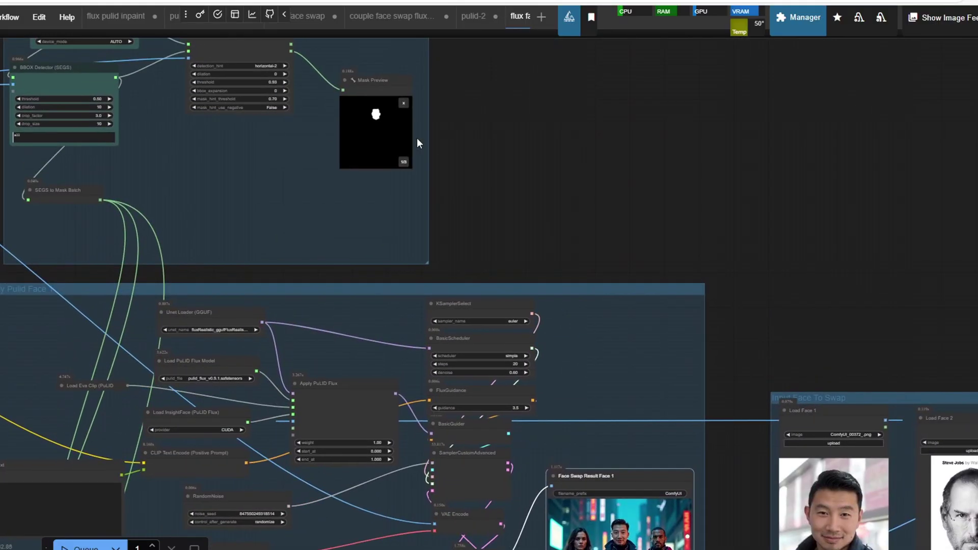
{"action": "left_click", "coordinate": [406, 163]}
Inspect the second swapped face in the Face Swap Result Face 1, Face 2 image of the Apply Pulid Face 2 group
{"action": "left_click_drag", "start_coordinate": [655, 302], "coordinate": [563, 74]}
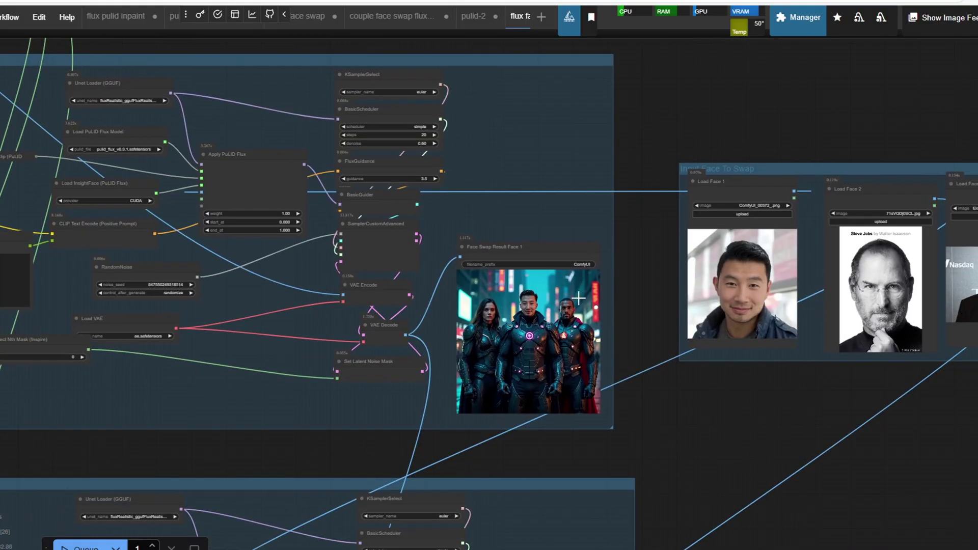
{"action": "scroll", "coordinate": [711, 195], "scroll_direction": "down", "scroll_amount": 10}
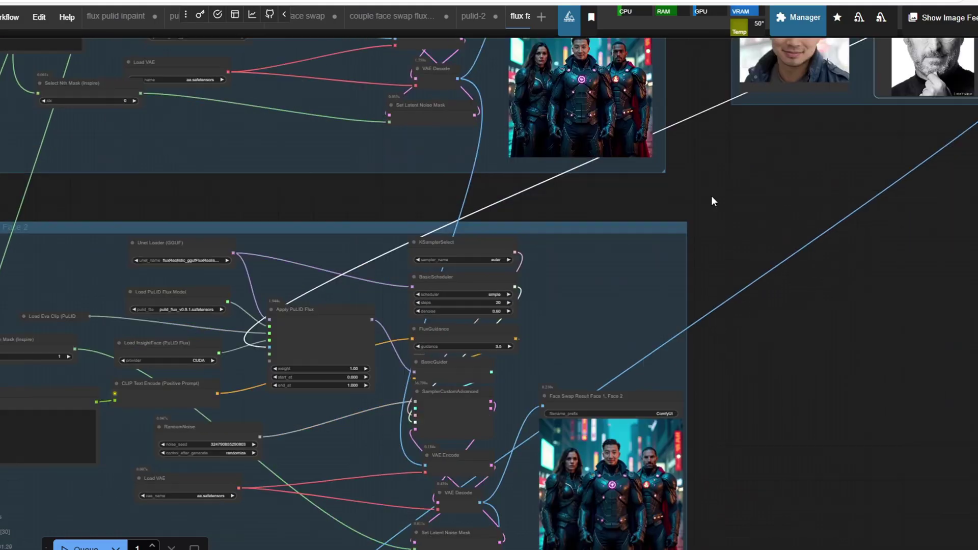
{"action": "scroll", "coordinate": [620, 345], "scroll_direction": "up", "scroll_amount": 8}
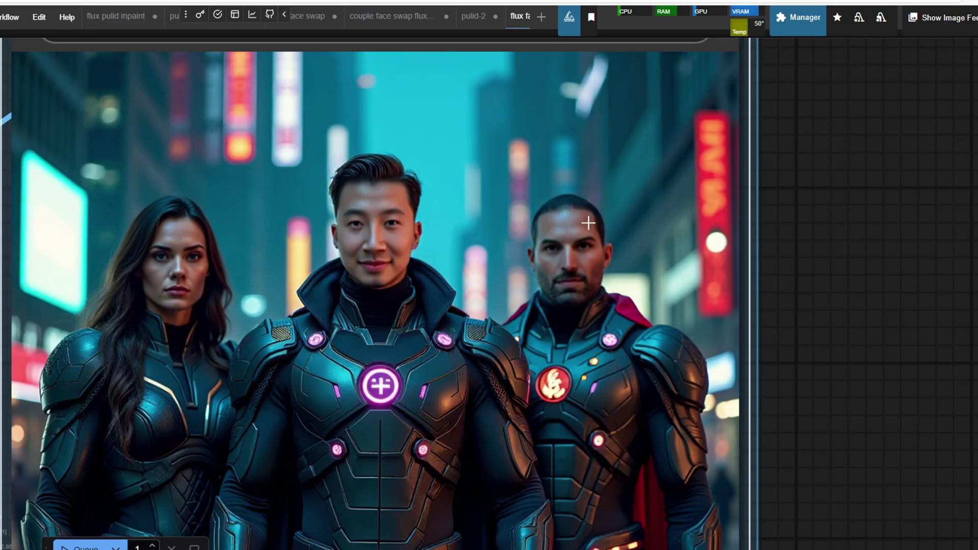
{"action": "scroll", "coordinate": [753, 301], "scroll_direction": "down", "scroll_amount": 14}
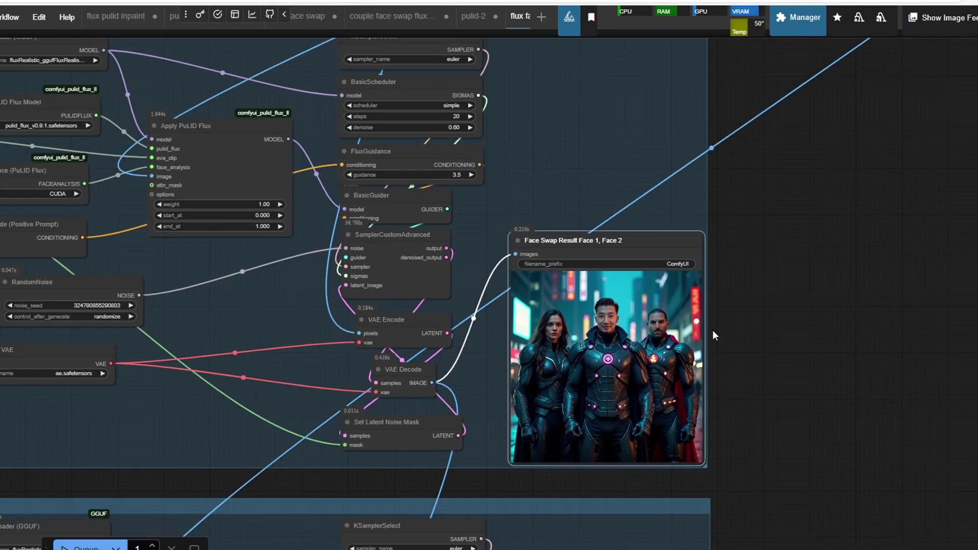
Inspect the swap result image of the Apply Pulid Face 3 group, focusing on the woman's face
{"action": "left_click_drag", "start_coordinate": [760, 269], "coordinate": [703, 377]}
{"action": "scroll", "coordinate": [703, 377], "scroll_direction": "down", "scroll_amount": 5}
{"action": "scroll", "coordinate": [704, 378], "scroll_direction": "up", "scroll_amount": 8}
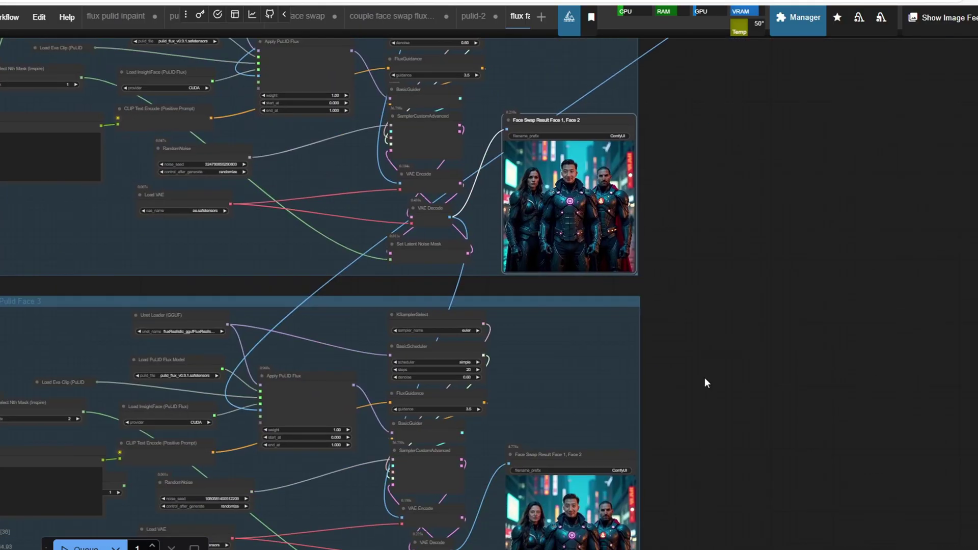
{"action": "scroll", "coordinate": [579, 329], "scroll_direction": "up", "scroll_amount": 8}
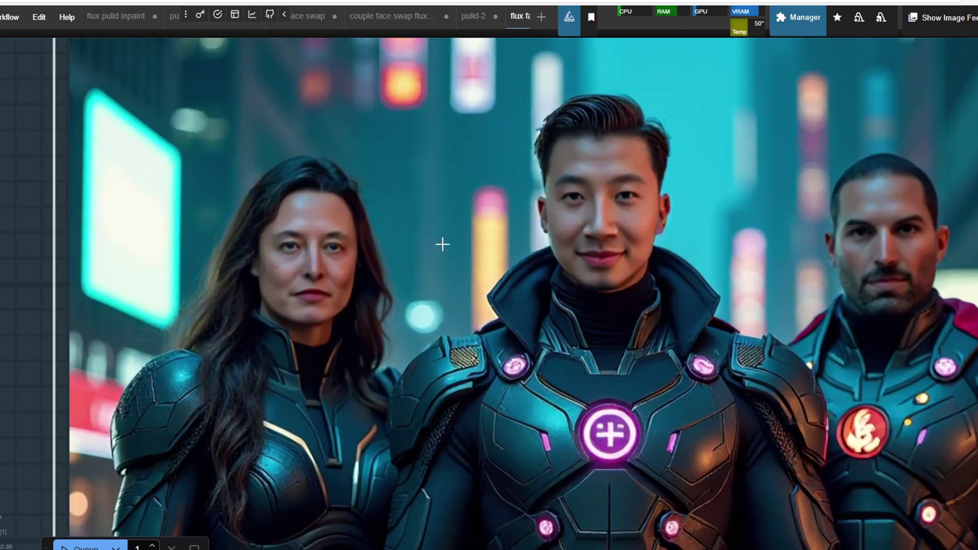
{"action": "scroll", "coordinate": [442, 244], "scroll_direction": "down", "scroll_amount": 6}
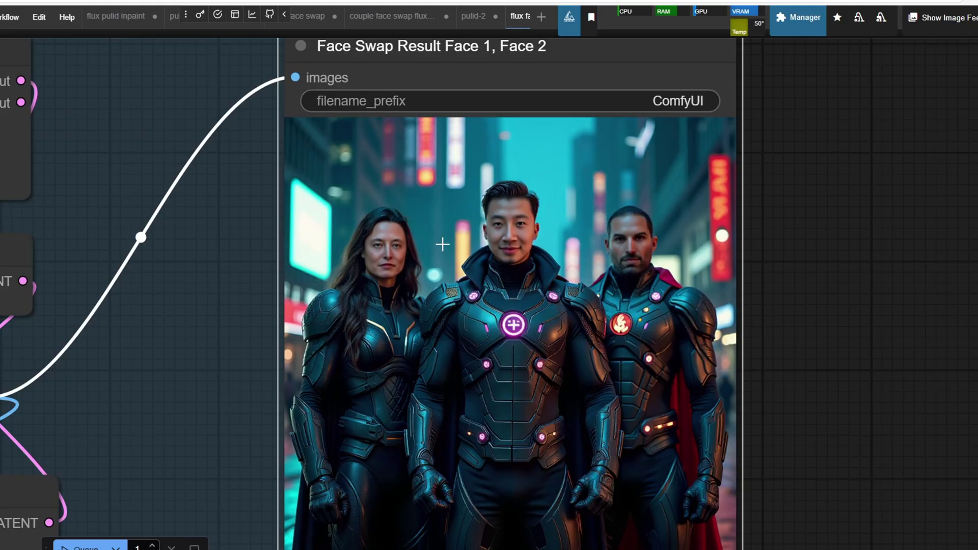
{"action": "scroll", "coordinate": [468, 195], "scroll_direction": "down", "scroll_amount": 4}
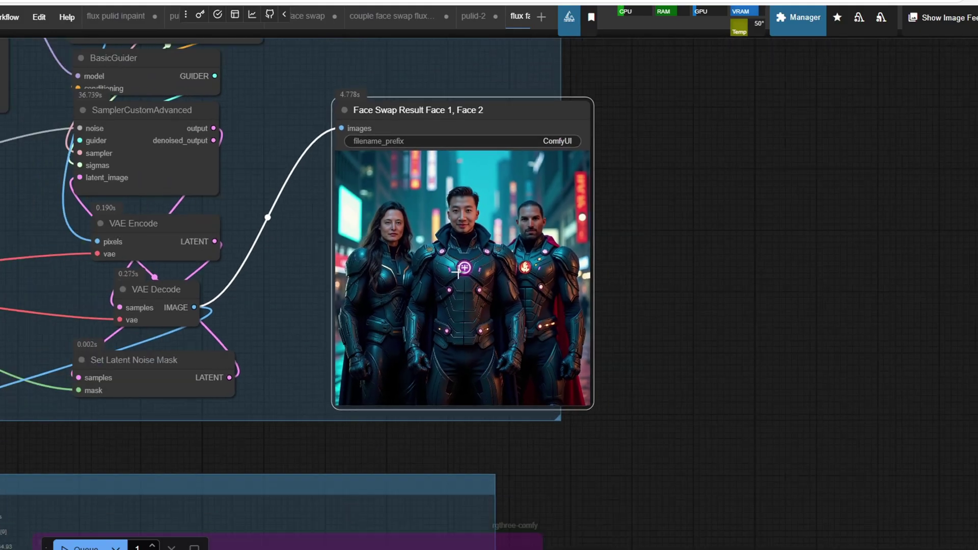
Temporarily place the Apply Pulid Face 3 result node beside the Apply Pulid Face 2 result node and compare their images
{"action": "left_click_drag", "start_coordinate": [599, 265], "coordinate": [555, 396]}
{"action": "scroll", "coordinate": [612, 253], "scroll_direction": "down", "scroll_amount": 5}
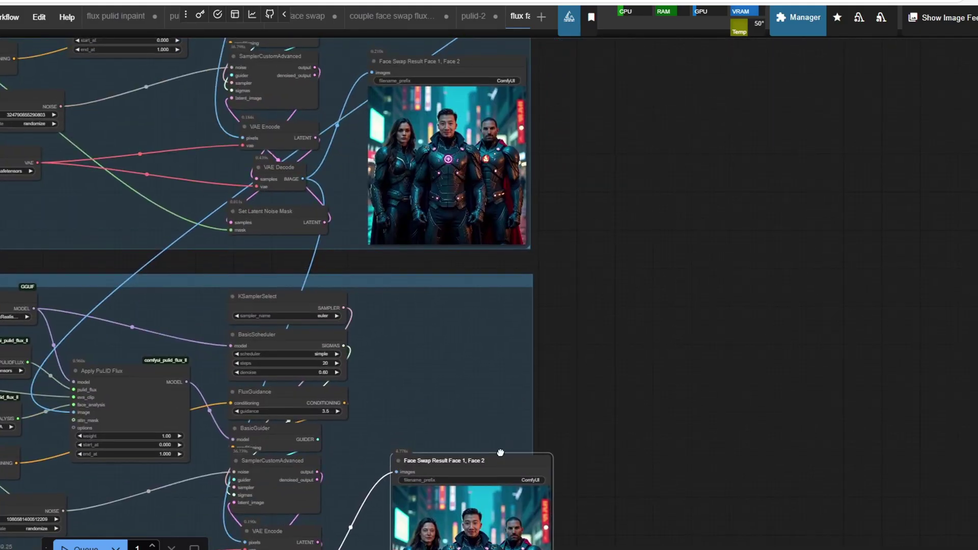
{"action": "left_click_drag", "start_coordinate": [495, 465], "coordinate": [551, 363]}
{"action": "scroll", "coordinate": [551, 363], "scroll_direction": "up", "scroll_amount": 10}
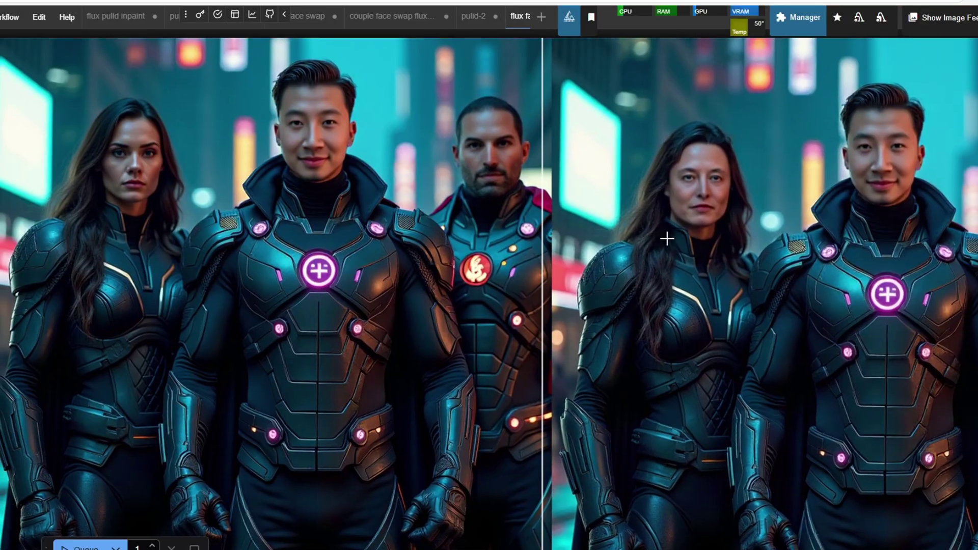
{"action": "scroll", "coordinate": [666, 238], "scroll_direction": "down", "scroll_amount": 8}
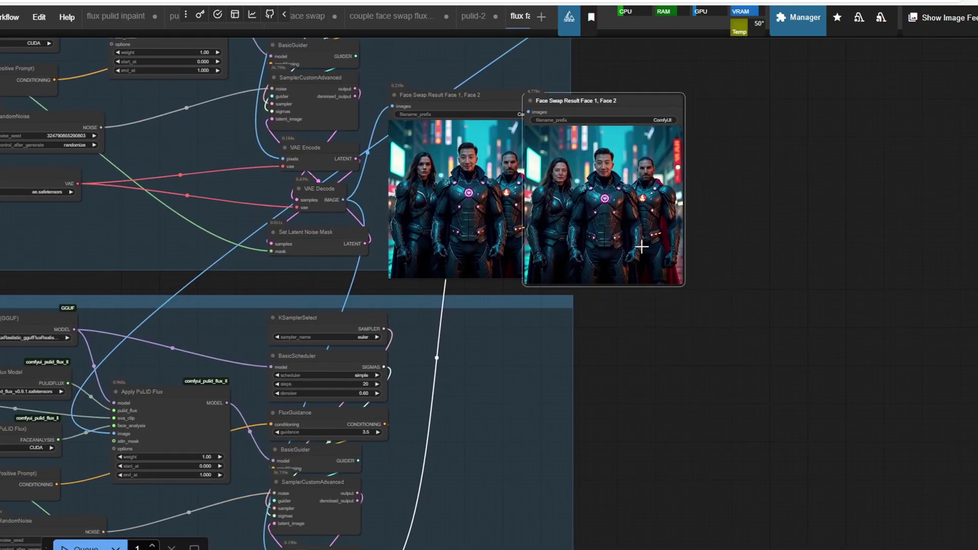
{"action": "left_click_drag", "start_coordinate": [605, 479], "coordinate": [517, 546]}
Add a Load Image node in the flux dev generation group, beside the Create mask from face detector group
{"action": "scroll", "coordinate": [644, 253], "scroll_direction": "down", "scroll_amount": 2}
{"action": "left_click_drag", "start_coordinate": [645, 253], "coordinate": [606, 549]}
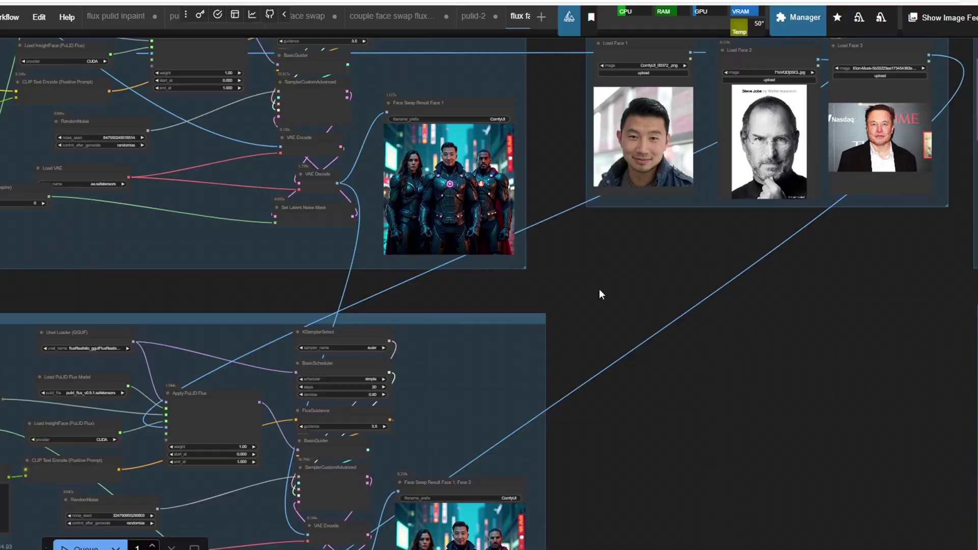
{"action": "left_click_drag", "start_coordinate": [589, 234], "coordinate": [514, 352]}
{"action": "left_click_drag", "start_coordinate": [485, 238], "coordinate": [802, 357]}
{"action": "left_click_drag", "start_coordinate": [371, 264], "coordinate": [814, 388]}
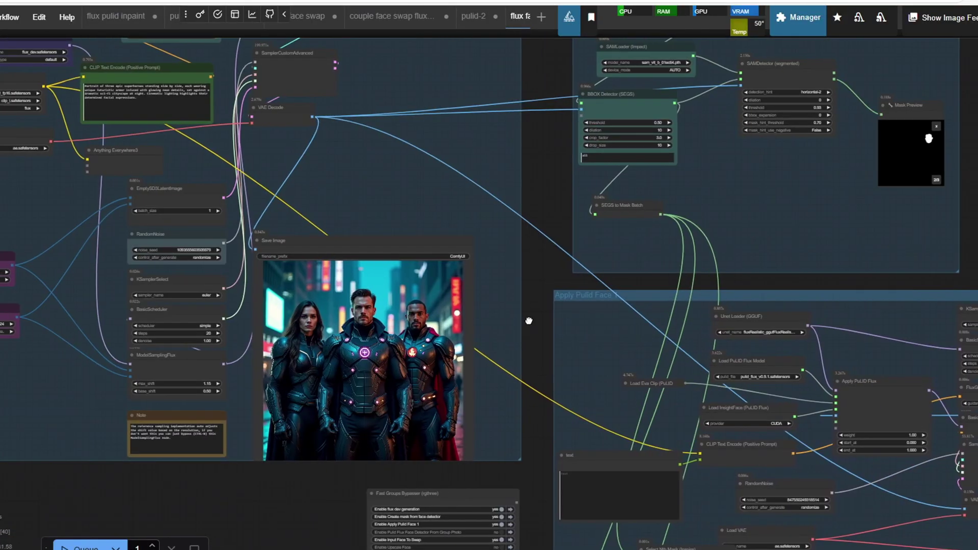
{"action": "left_click_drag", "start_coordinate": [526, 320], "coordinate": [700, 381]}
{"action": "left_click_drag", "start_coordinate": [641, 323], "coordinate": [501, 393]}
{"action": "scroll", "coordinate": [598, 334], "scroll_direction": "up", "scroll_amount": 2}
{"action": "left_click_drag", "start_coordinate": [590, 119], "coordinate": [509, 185]}
{"action": "scroll", "coordinate": [508, 185], "scroll_direction": "up", "scroll_amount": 2}
{"action": "double_click", "coordinate": [508, 185]}
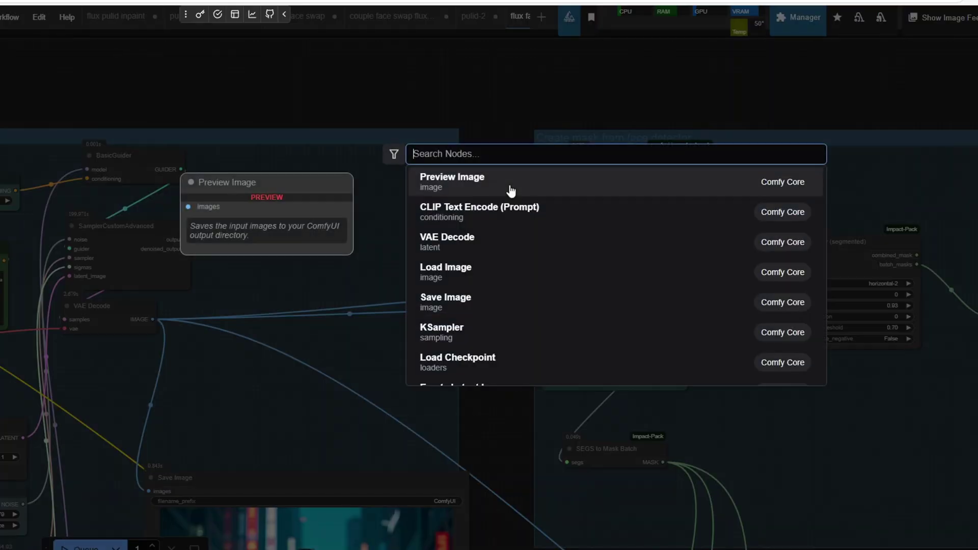
{"action": "type", "text": "load image"}
{"action": "key", "text": "Return"}
Reposition the Load Image node with the five-person group photo and connect its image output to the BBOX Detector (SEGS) image input
{"action": "scroll", "coordinate": [490, 257], "scroll_direction": "up", "scroll_amount": 5}
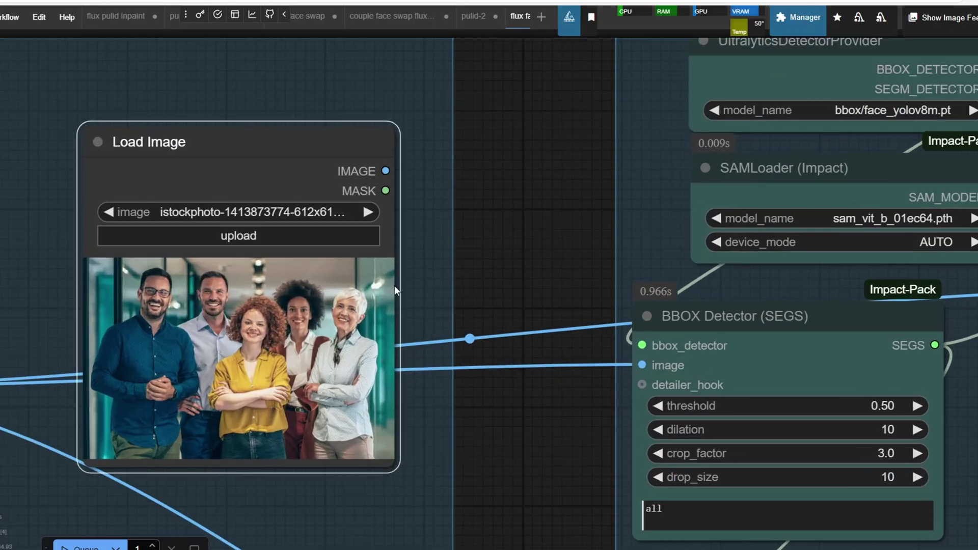
{"action": "left_click_drag", "start_coordinate": [464, 280], "coordinate": [334, 280]}
{"action": "scroll", "coordinate": [361, 250], "scroll_direction": "down", "scroll_amount": 2}
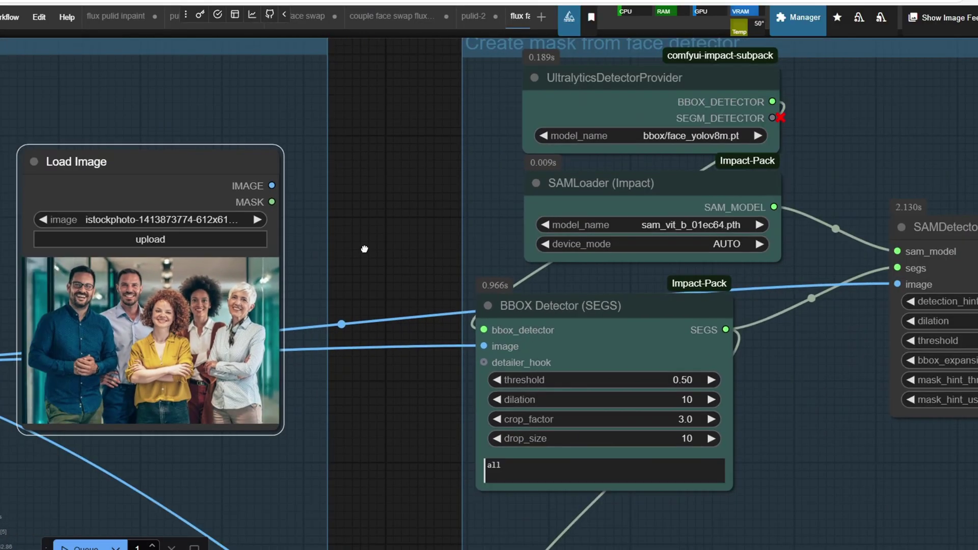
{"action": "left_click_drag", "start_coordinate": [365, 249], "coordinate": [408, 243]}
{"action": "left_click_drag", "start_coordinate": [240, 158], "coordinate": [218, 190]}
{"action": "left_click_drag", "start_coordinate": [295, 209], "coordinate": [528, 338]}
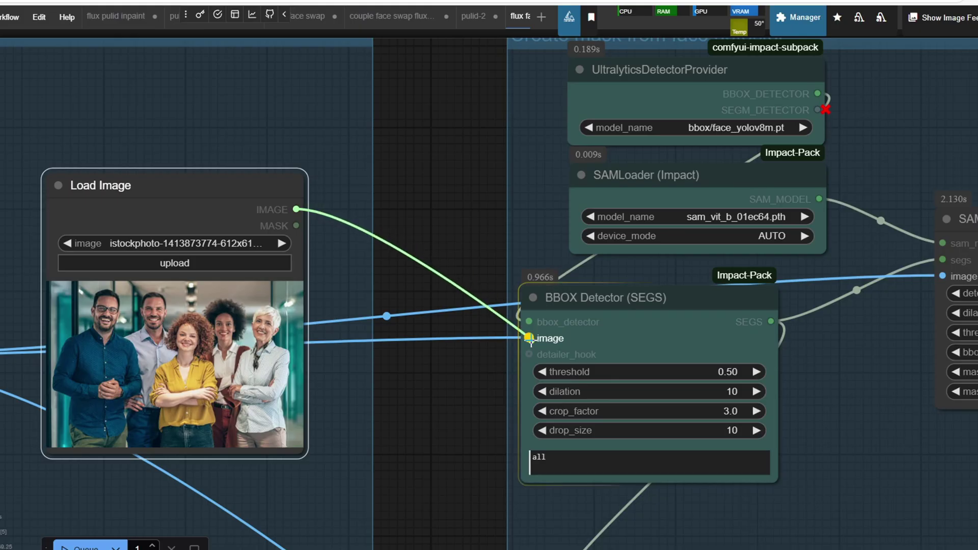
Connect the Load Image node's image output to the image input of the SAMDetector (segmented) node
{"action": "left_click_drag", "start_coordinate": [521, 267], "coordinate": [439, 261]}
{"action": "left_click_drag", "start_coordinate": [213, 205], "coordinate": [858, 271]}
{"action": "scroll", "coordinate": [405, 246], "scroll_direction": "down", "scroll_amount": 3}
{"action": "left_click_drag", "start_coordinate": [405, 246], "coordinate": [610, 219]}
{"action": "scroll", "coordinate": [499, 327], "scroll_direction": "down", "scroll_amount": 1}
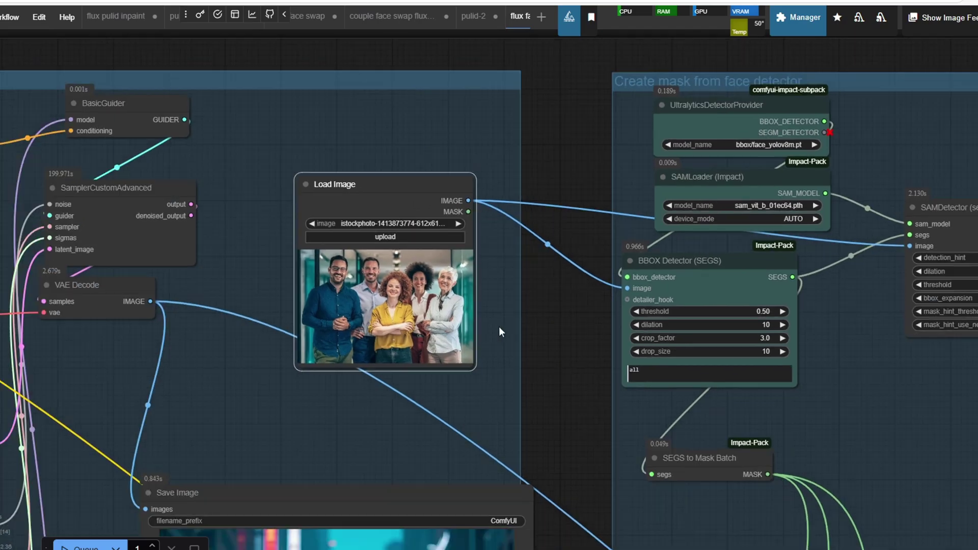
{"action": "scroll", "coordinate": [499, 327], "scroll_direction": "down", "scroll_amount": 2}
{"action": "left_click_drag", "start_coordinate": [500, 325], "coordinate": [449, 266]}
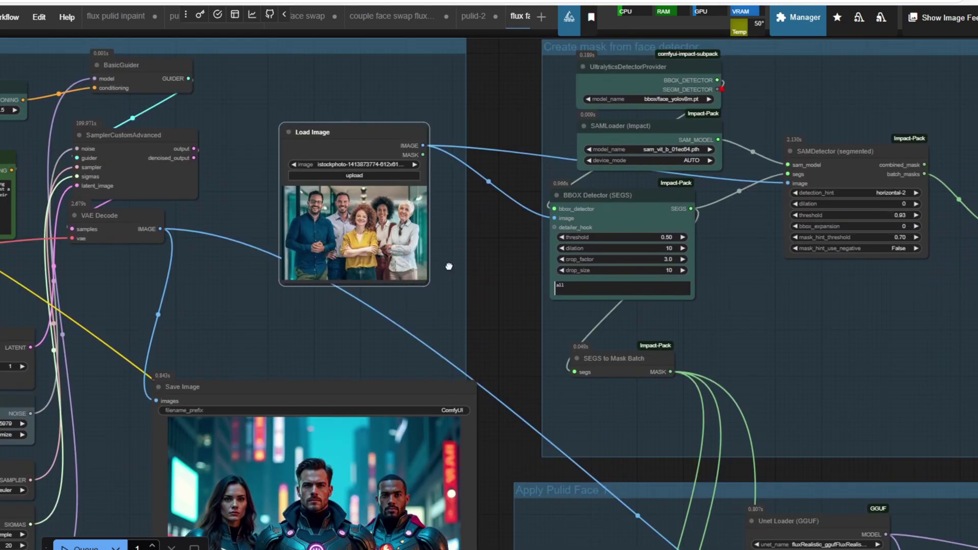